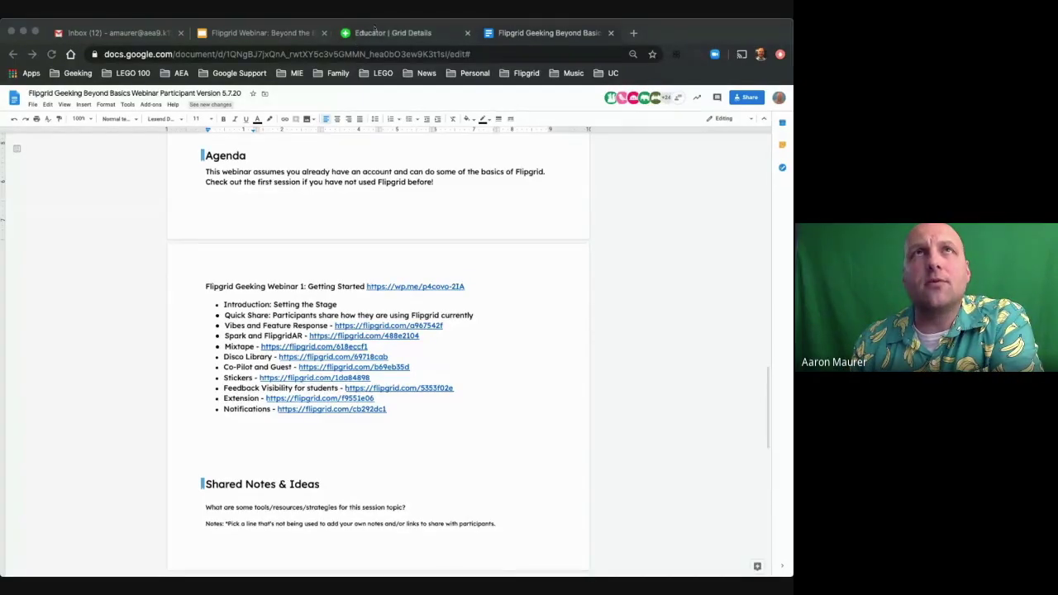
Switch to the Flipgrid educator page and examine the topics listed in the Flipgrid Geeking PD grid
left_click(358, 39)
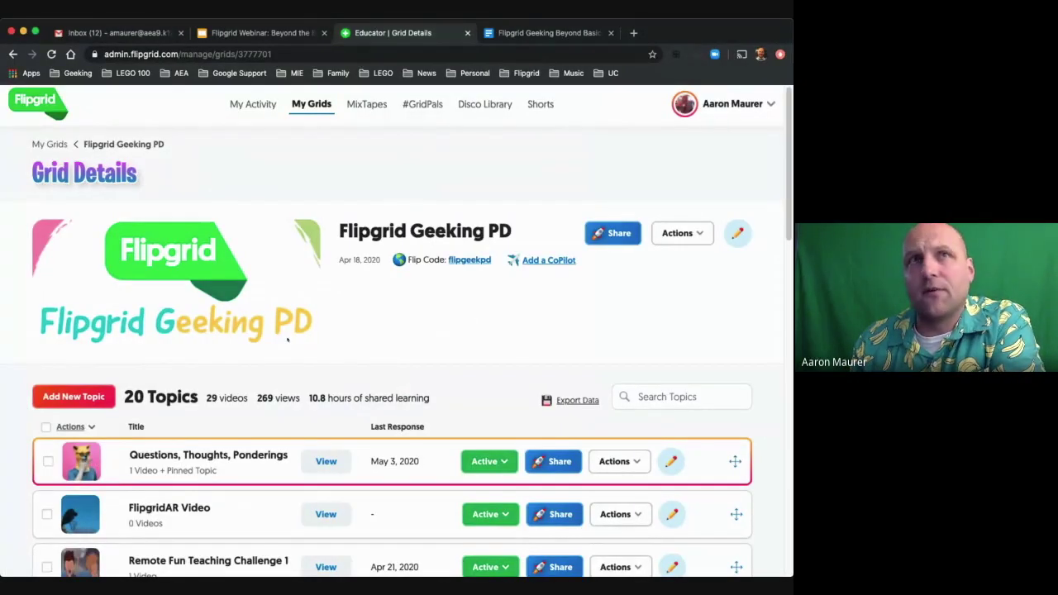
scroll(289, 341, "down", 4)
scroll(290, 347, "up", 1)
scroll(290, 346, "up", 1)
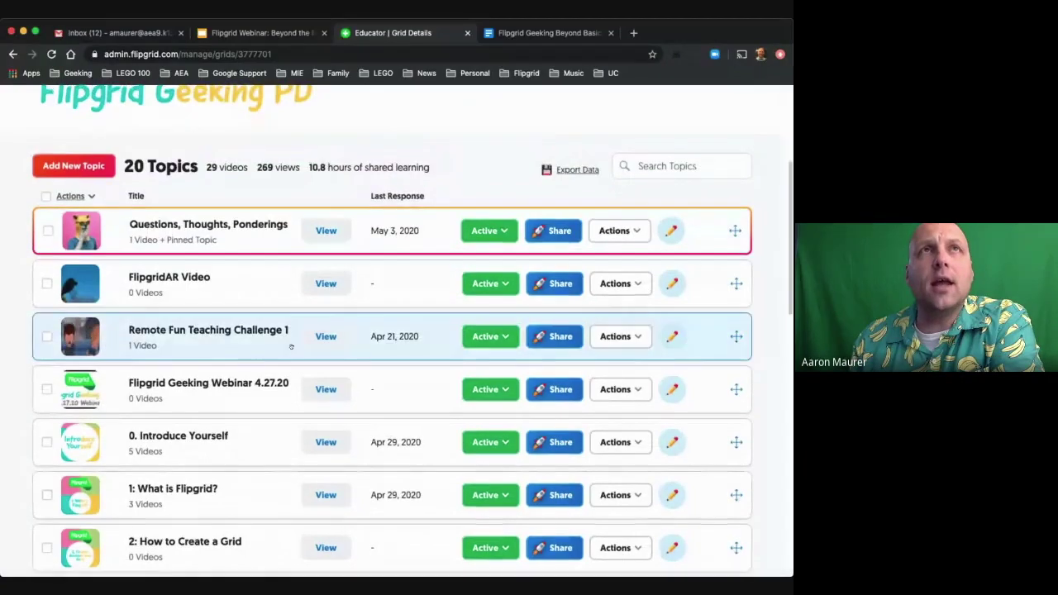
scroll(291, 347, "up", 1)
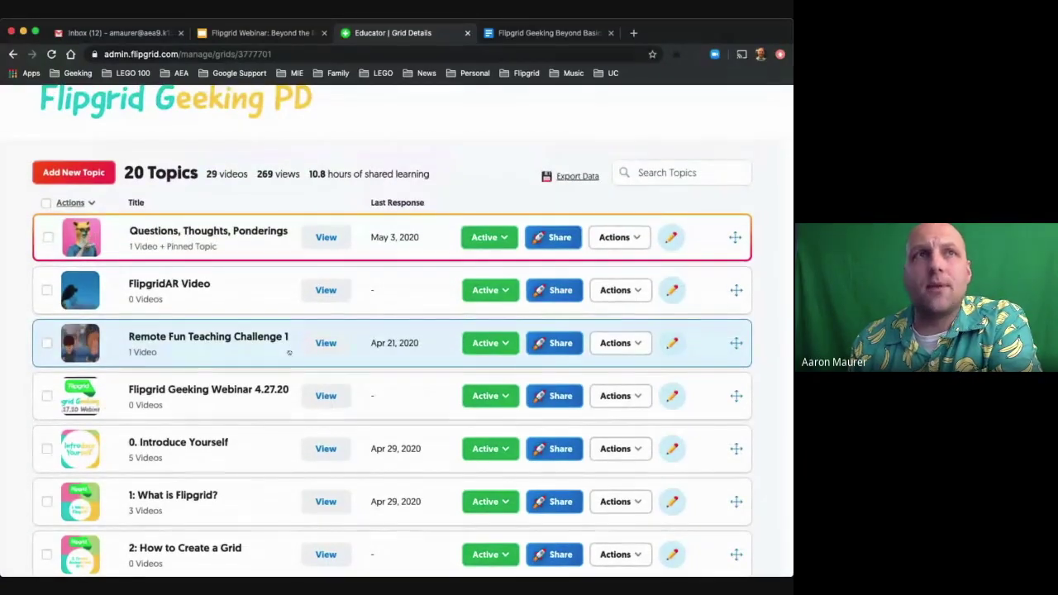
scroll(289, 354, "down", 2)
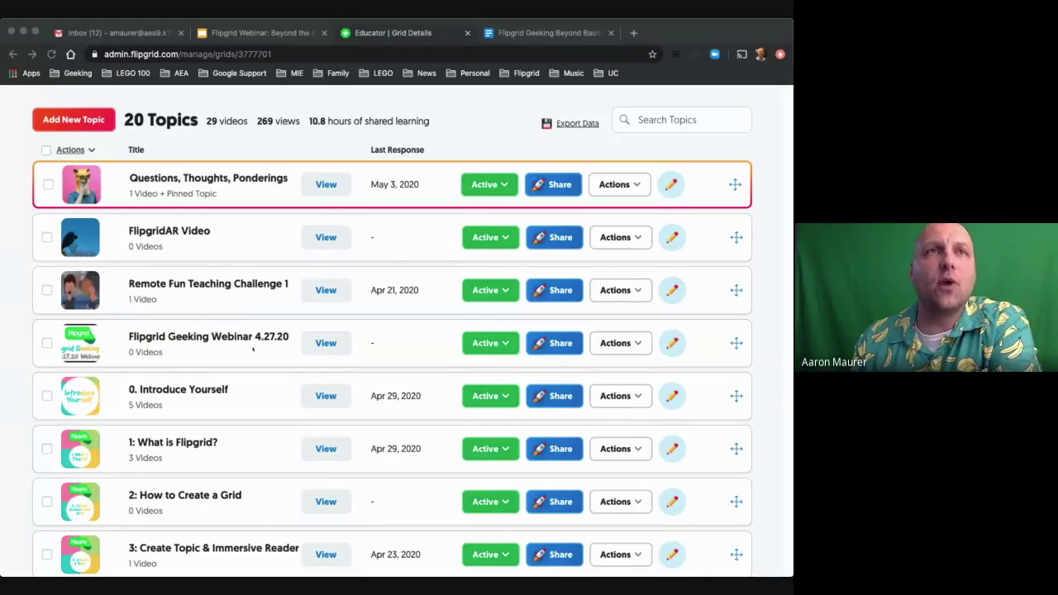
scroll(253, 349, "down", 5)
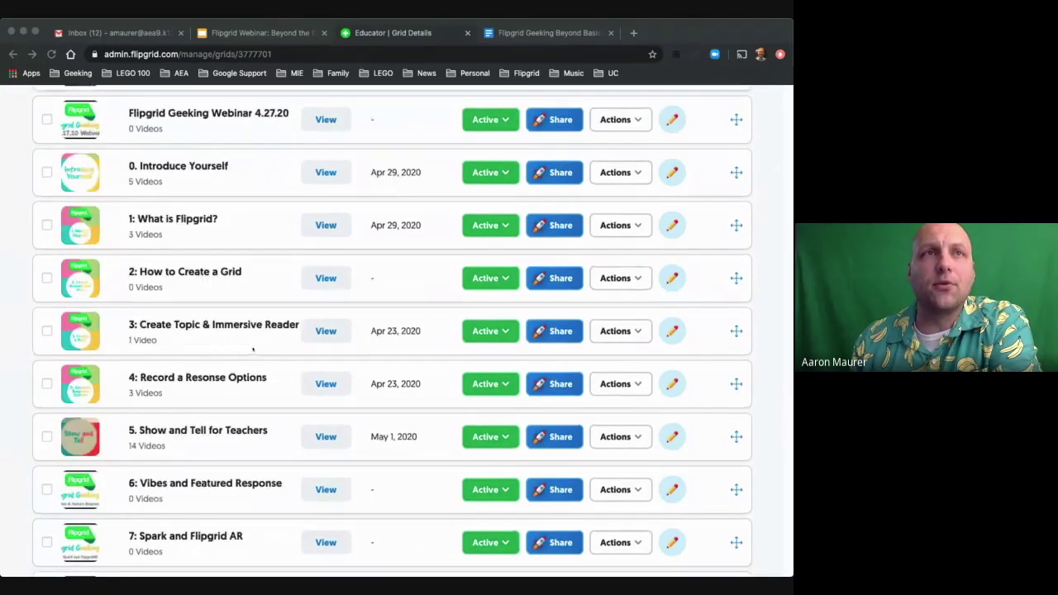
scroll(253, 349, "down", 2)
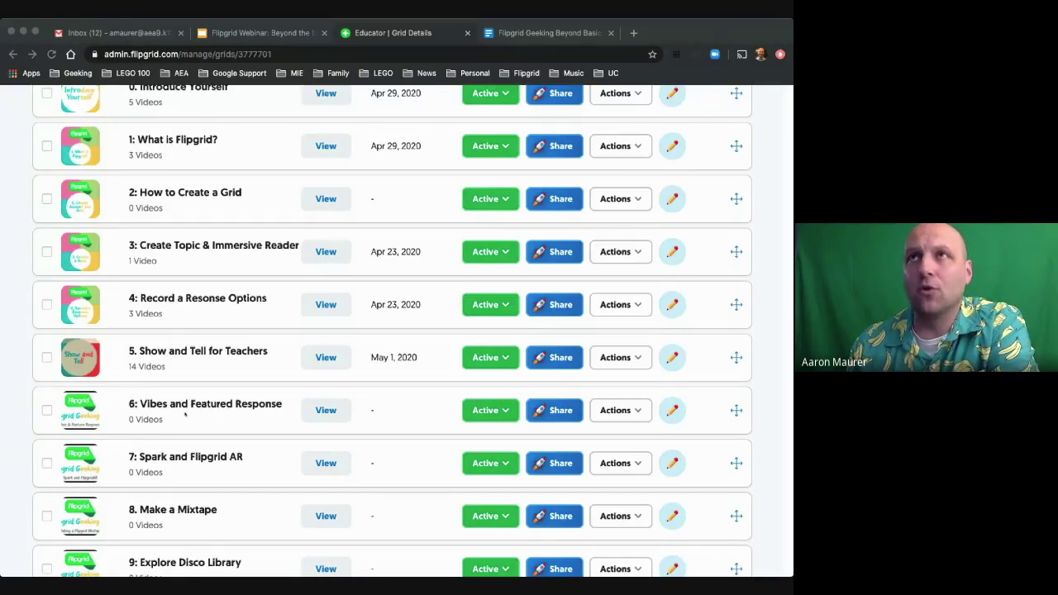
scroll(245, 420, "down", 1)
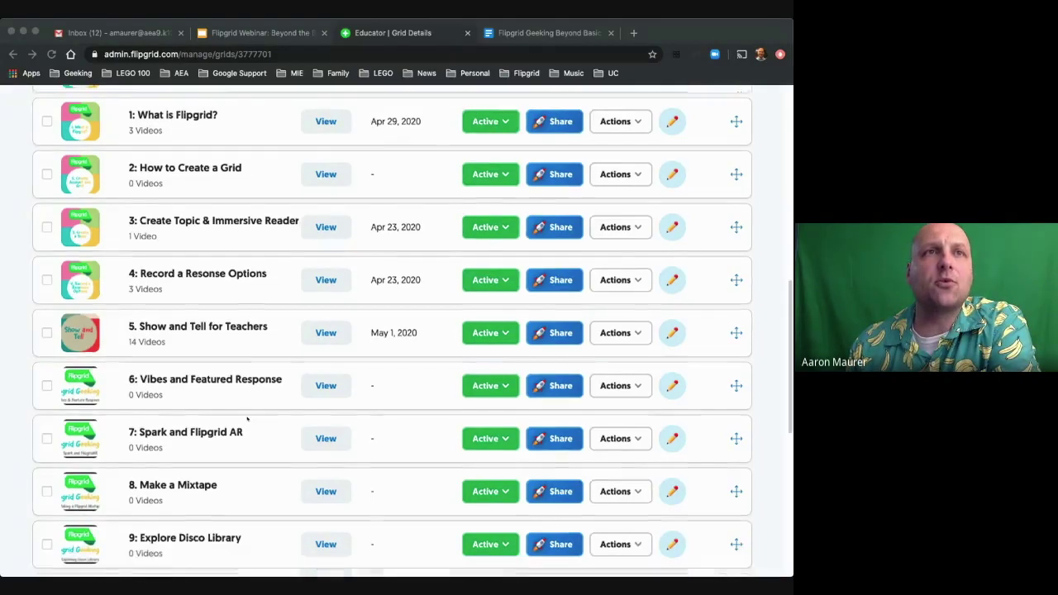
scroll(174, 331, "down", 2)
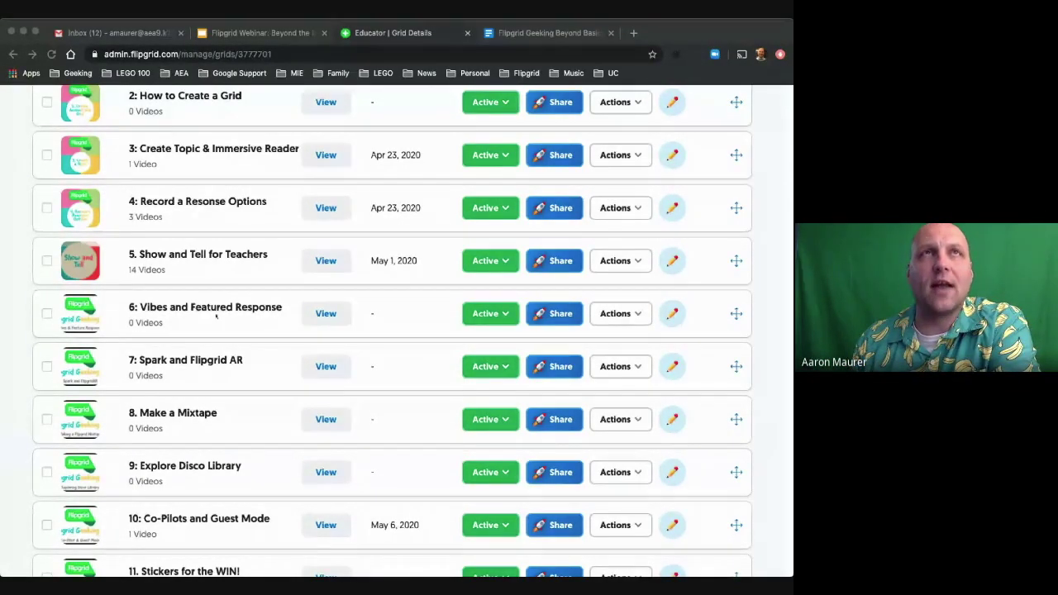
scroll(215, 396, "down", 3)
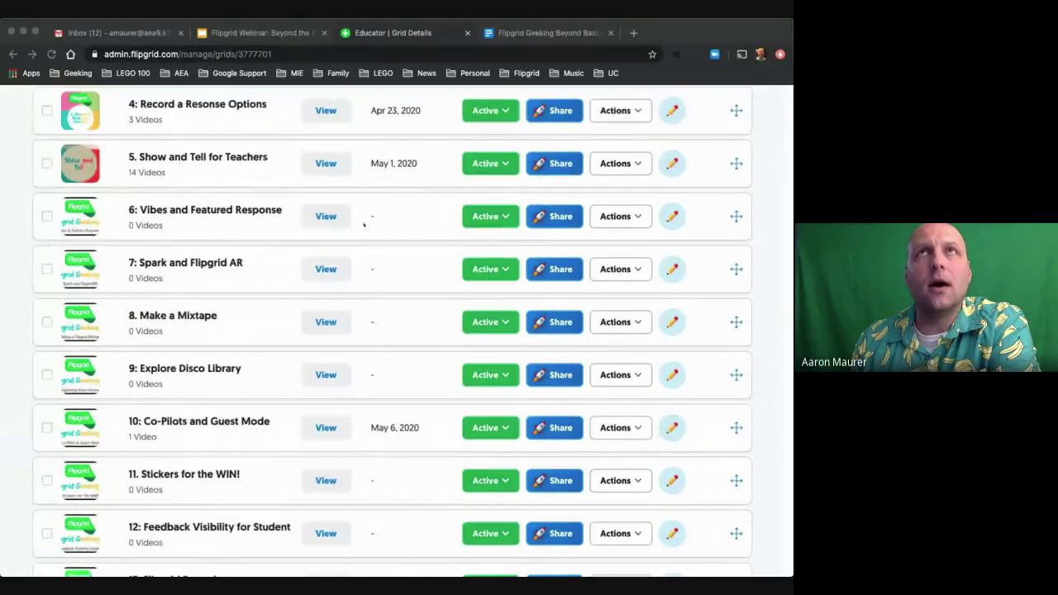
Switch to the webinar participant document in Google Docs and review its agenda, Shared Notes & Ideas and Questions from Participants sections
left_click(534, 33)
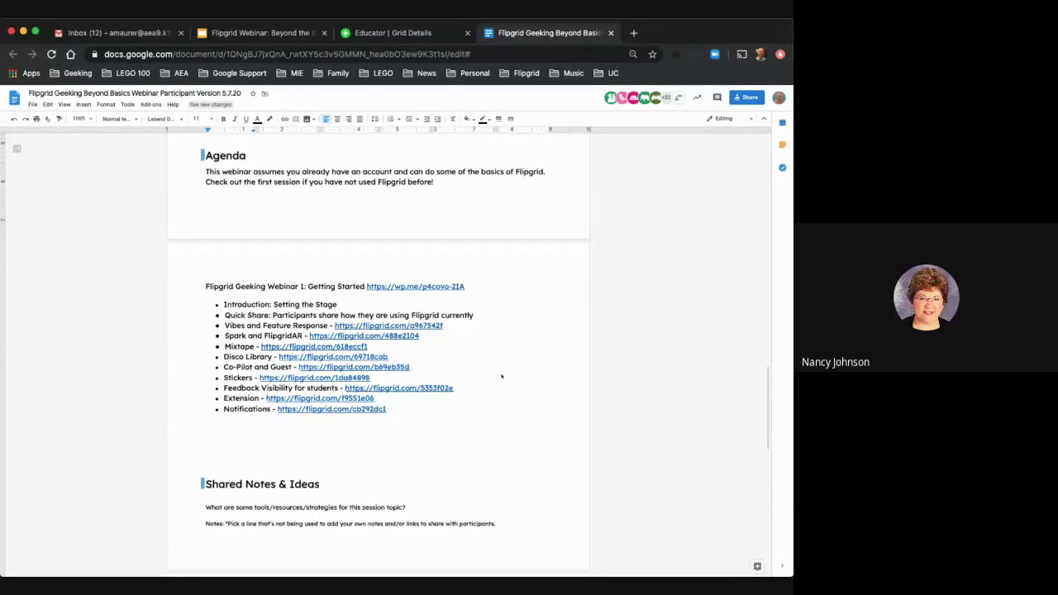
scroll(486, 383, "down", 5)
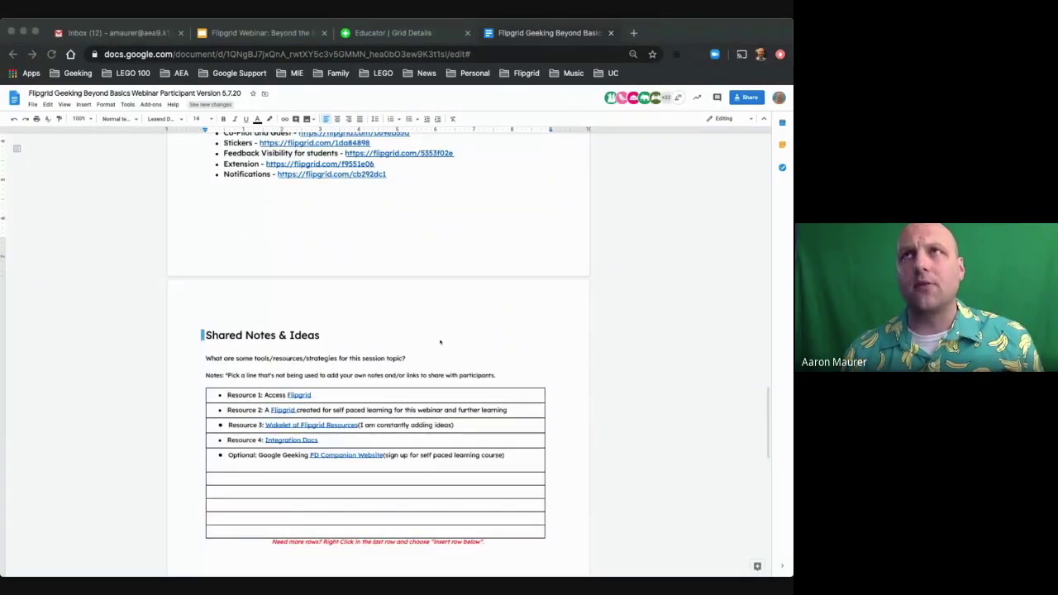
scroll(440, 341, "down", 3)
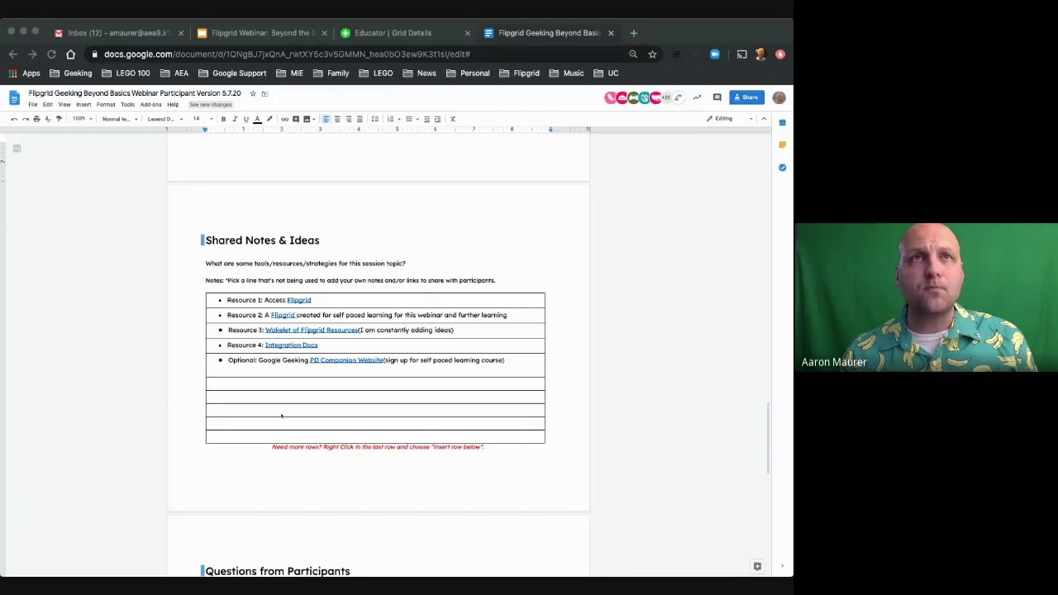
scroll(282, 420, "down", 2)
scroll(283, 423, "down", 5)
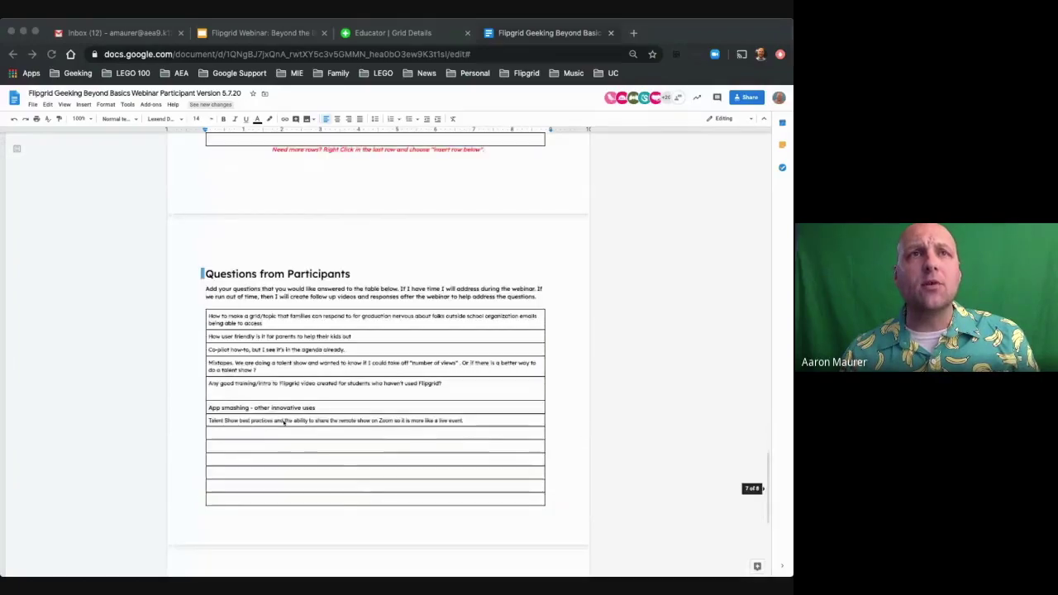
scroll(283, 422, "down", 1)
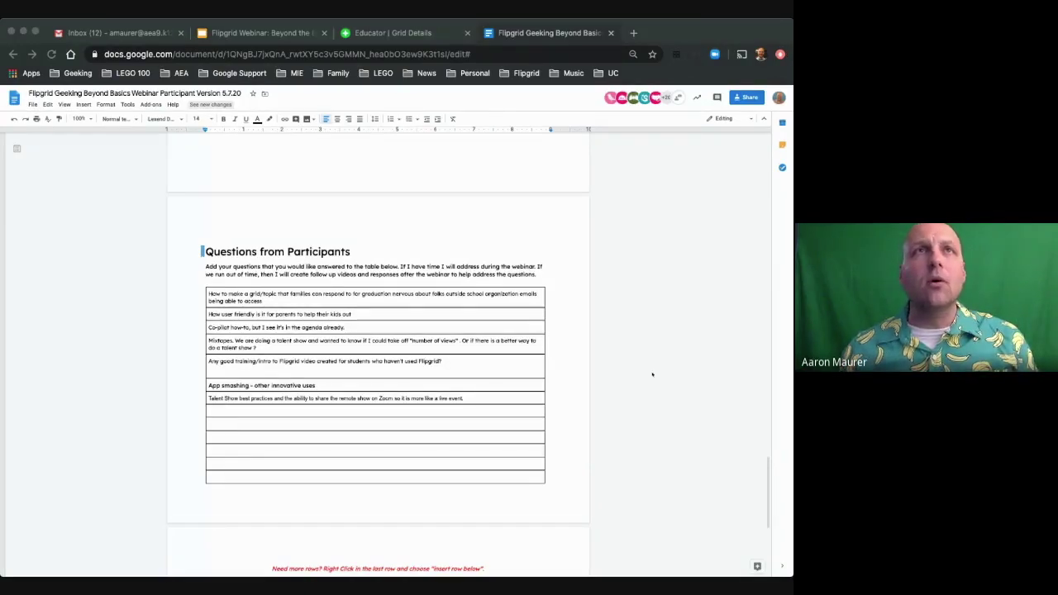
scroll(400, 316, "up", 10)
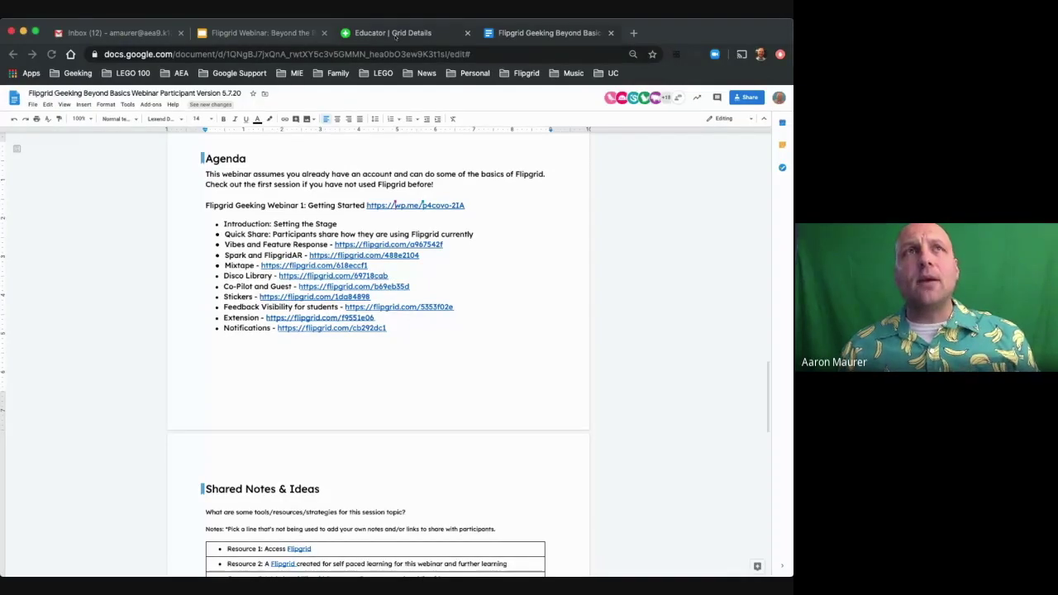
Return to the Flipgrid educator page and open Test Grid from the list of all grids
left_click(395, 37)
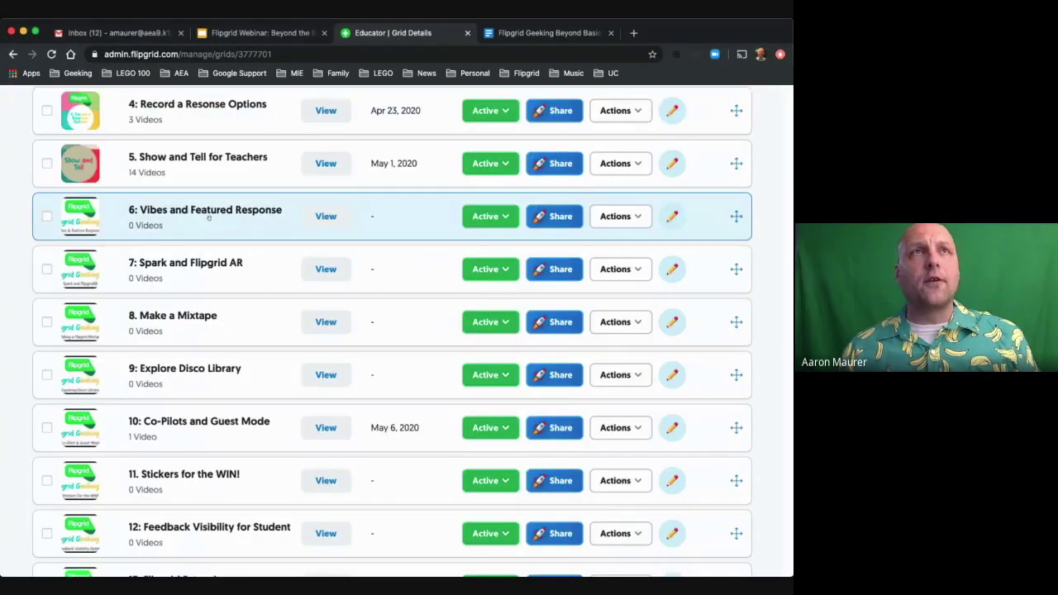
scroll(209, 218, "up", 1)
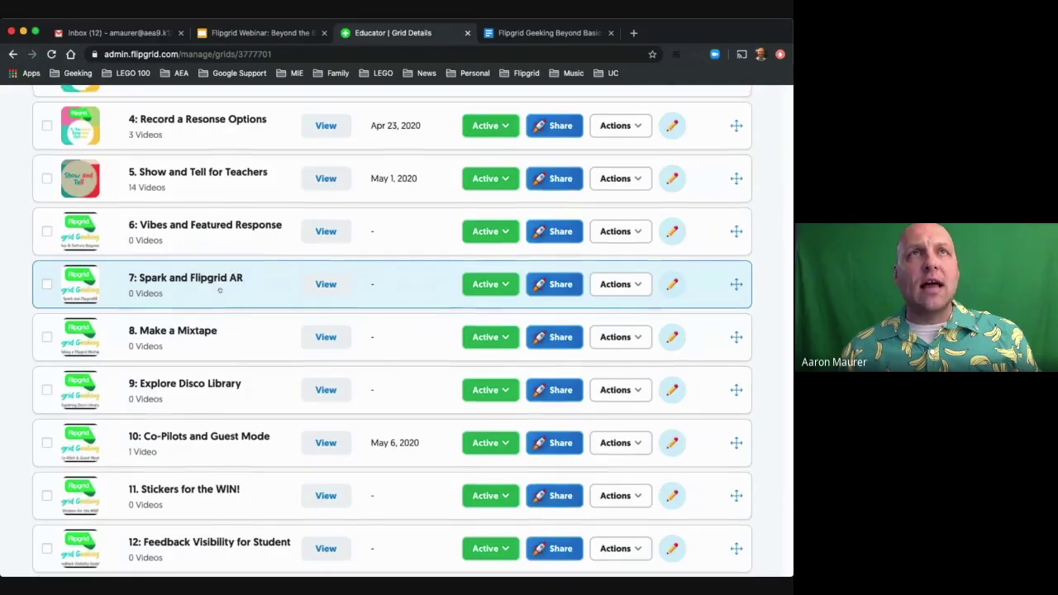
scroll(220, 290, "up", 6)
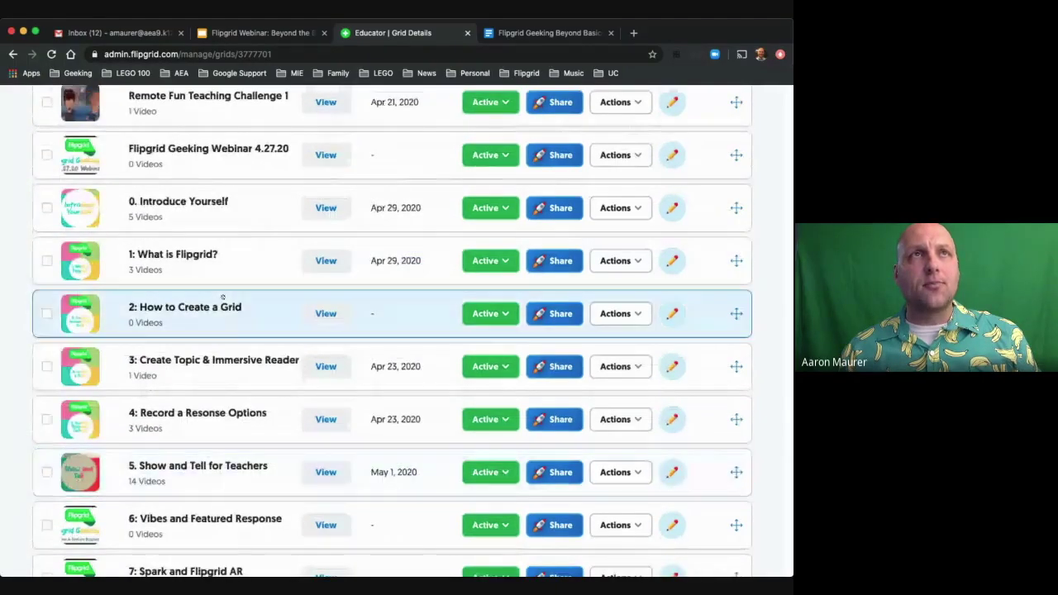
scroll(223, 296, "up", 6)
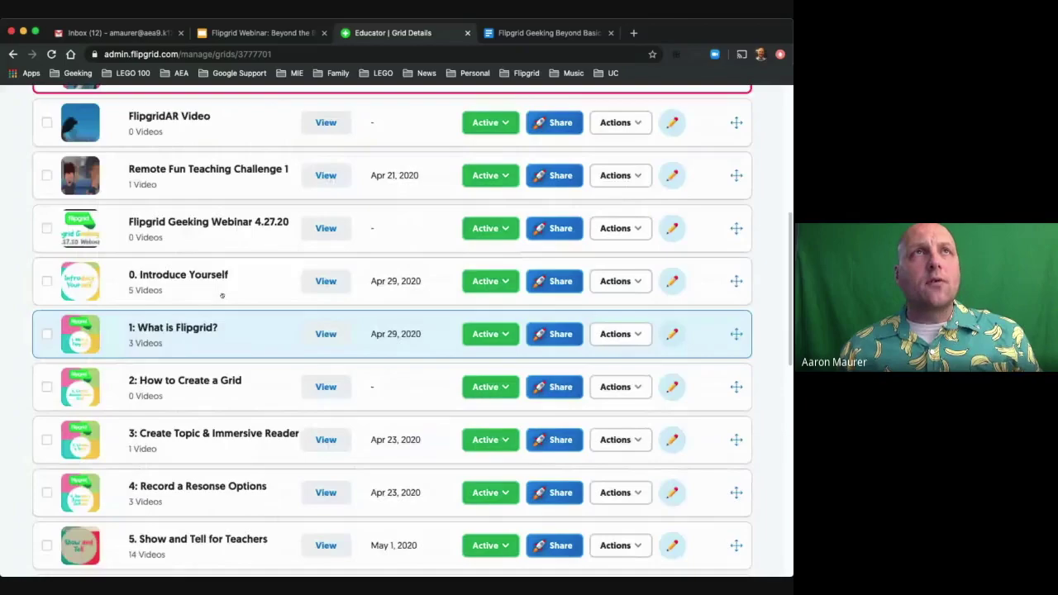
scroll(222, 299, "down", 2)
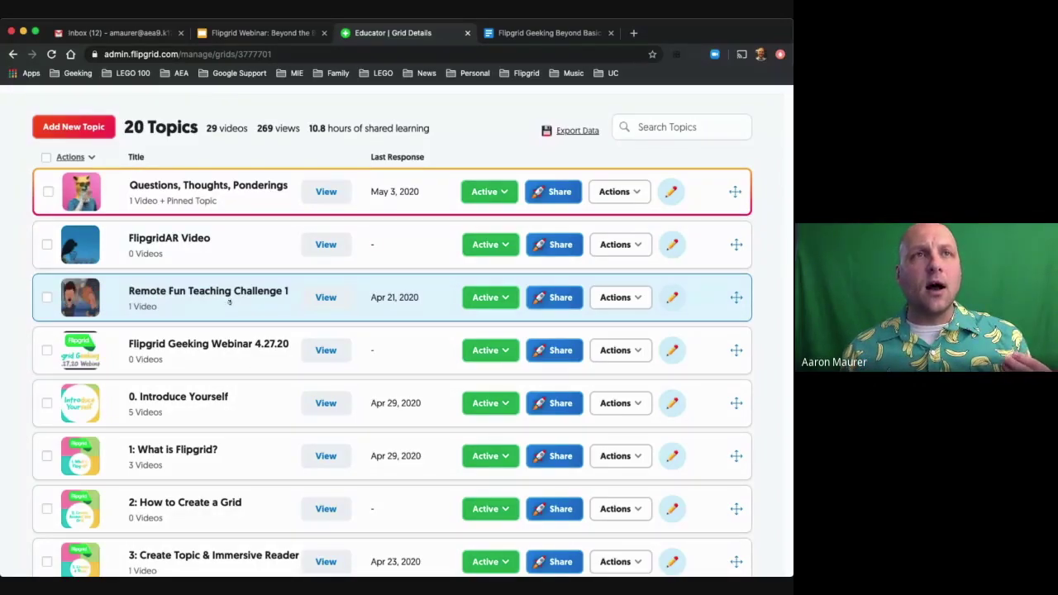
scroll(207, 248, "up", 3)
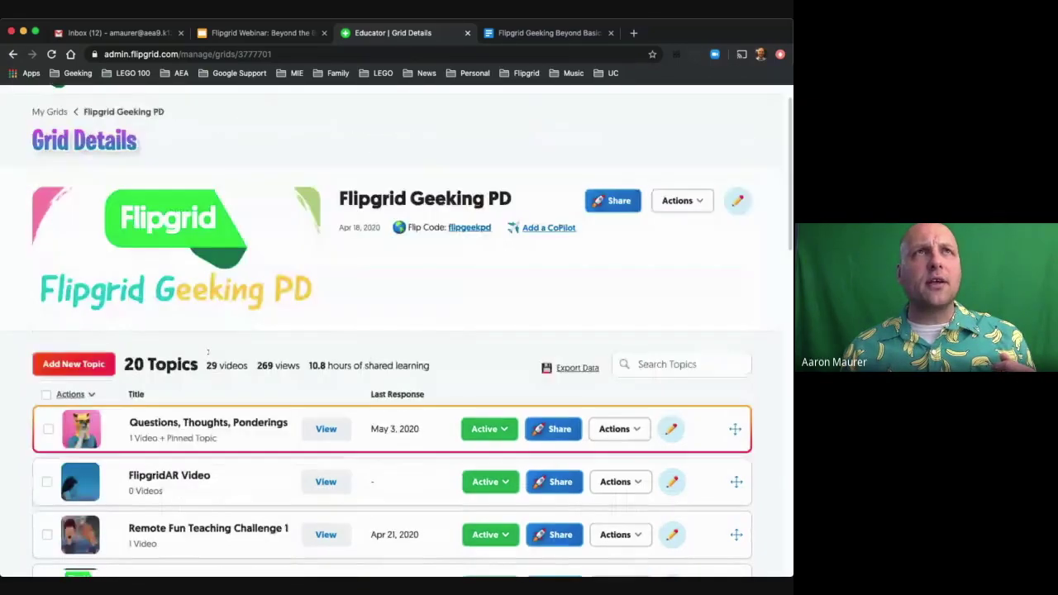
left_click(48, 110)
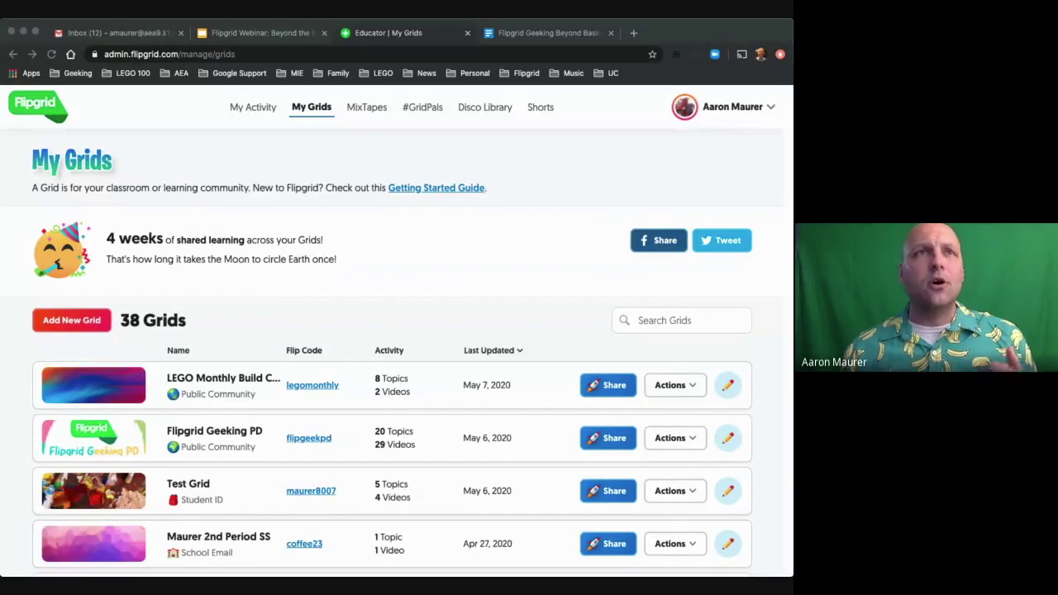
left_click(192, 487)
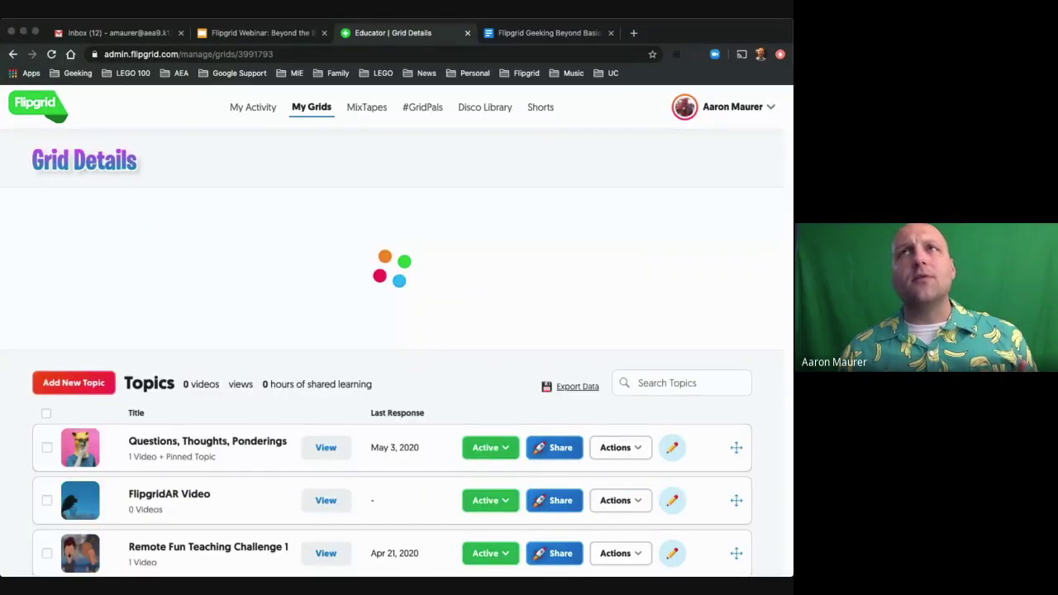
Open the Student Feedback Test topic in Test Grid and bring its list of responses into view
scroll(331, 381, "down", 1)
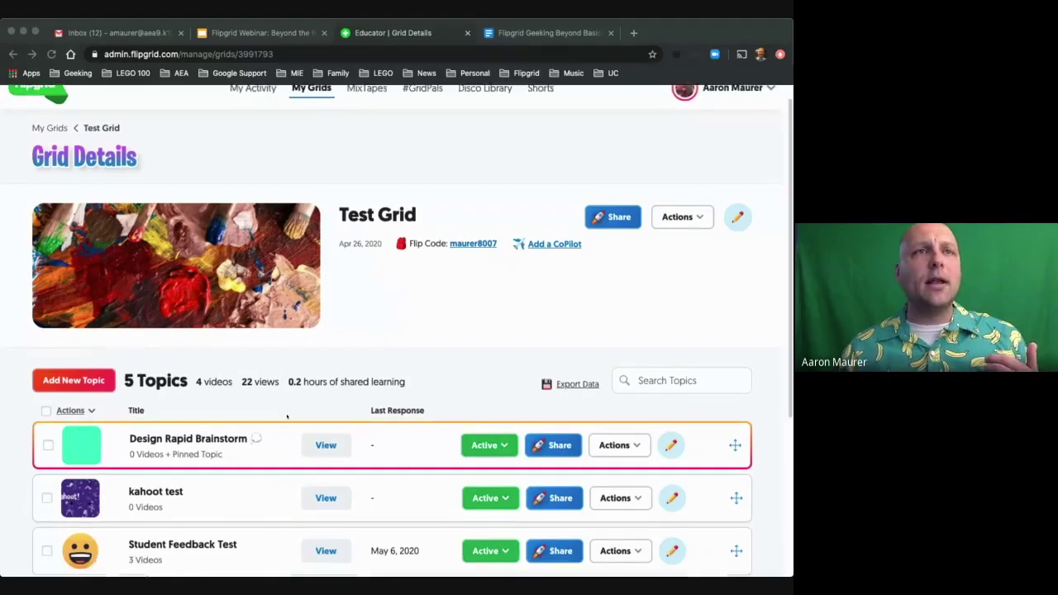
scroll(287, 416, "down", 2)
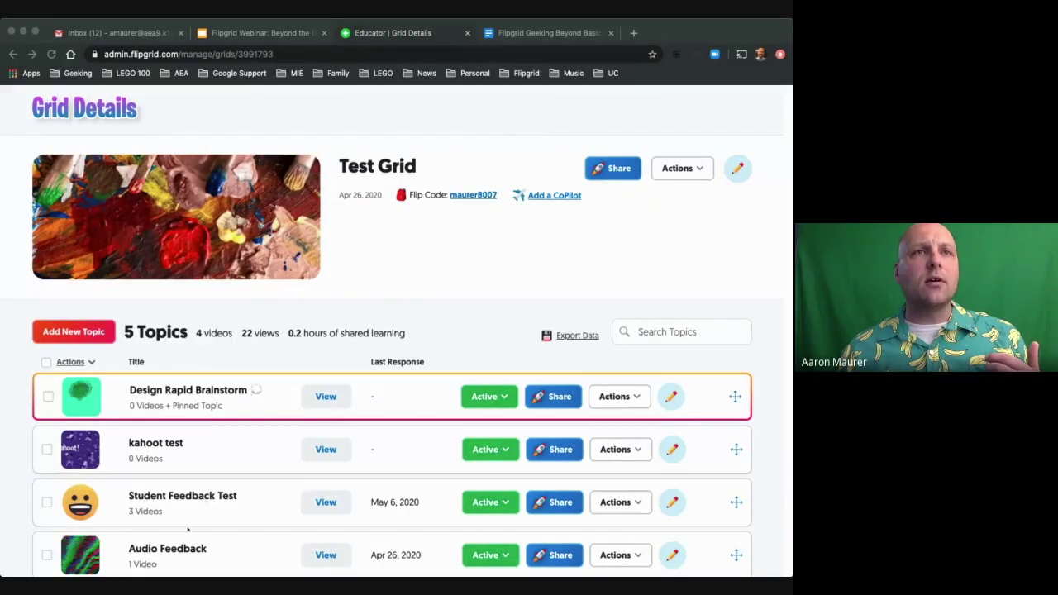
left_click(168, 496)
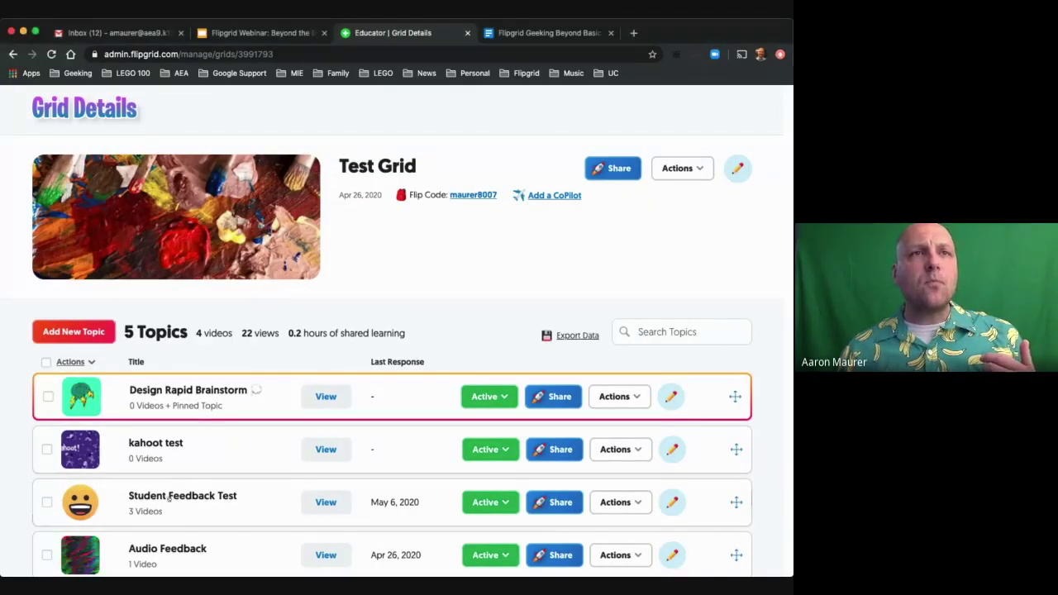
left_click(168, 496)
scroll(276, 485, "down", 1)
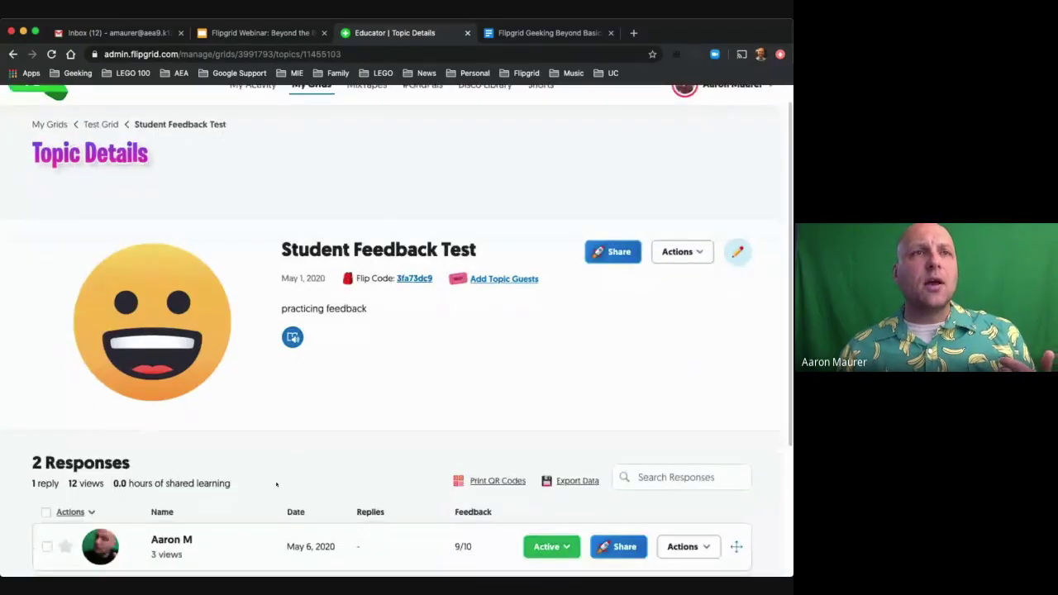
scroll(264, 493, "down", 3)
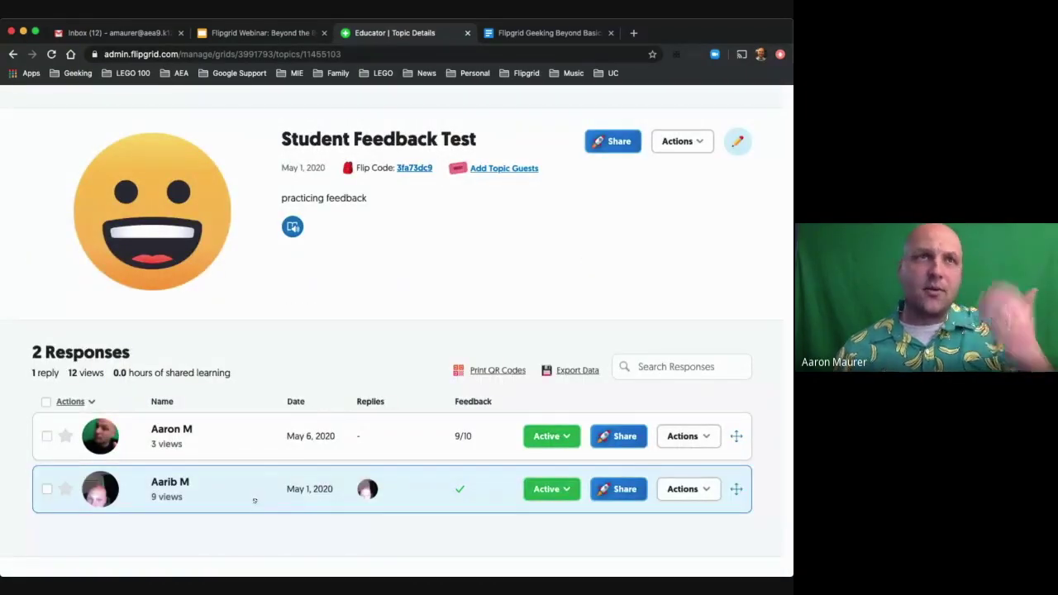
Open the response dated May 6, 2020 in the topic and play a moment of its video
left_click(179, 431)
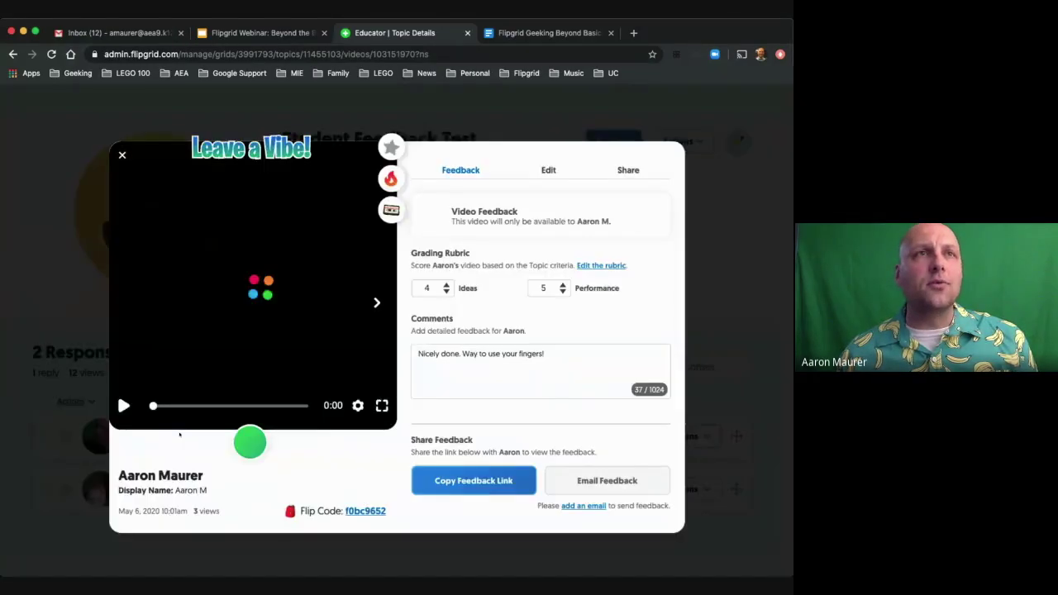
left_click(123, 405)
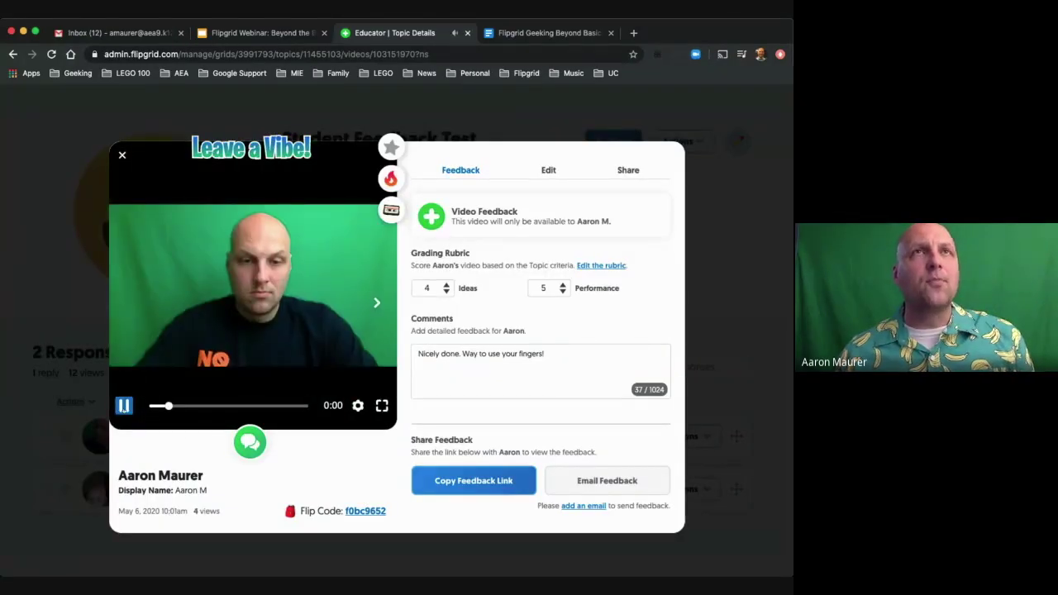
left_click(123, 406)
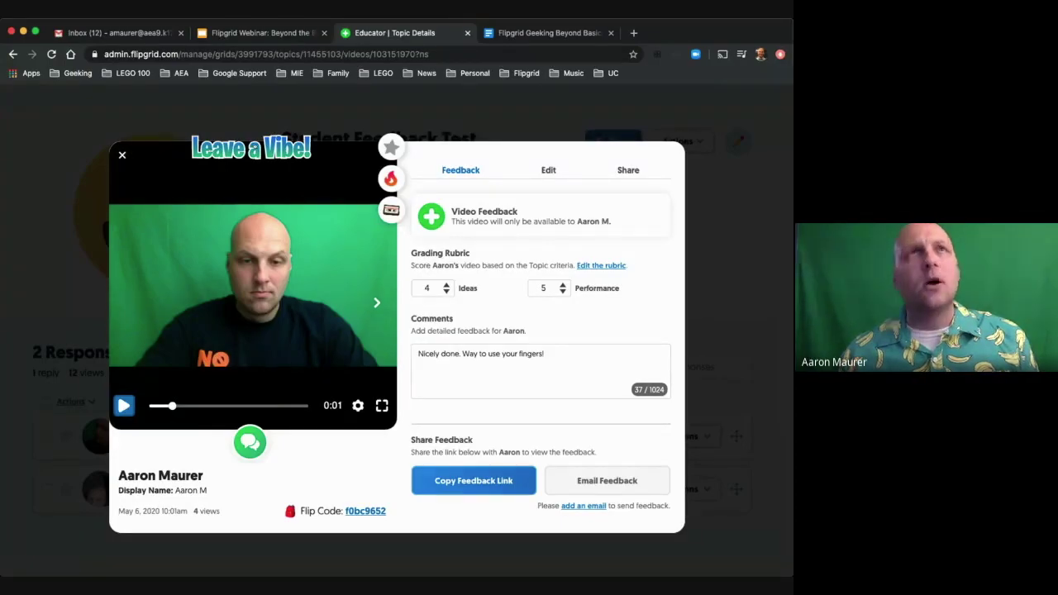
Leave the Vibe "Awesome!" on the student's May 6, 2020 video response and save the response
left_click(251, 149)
left_click(445, 254)
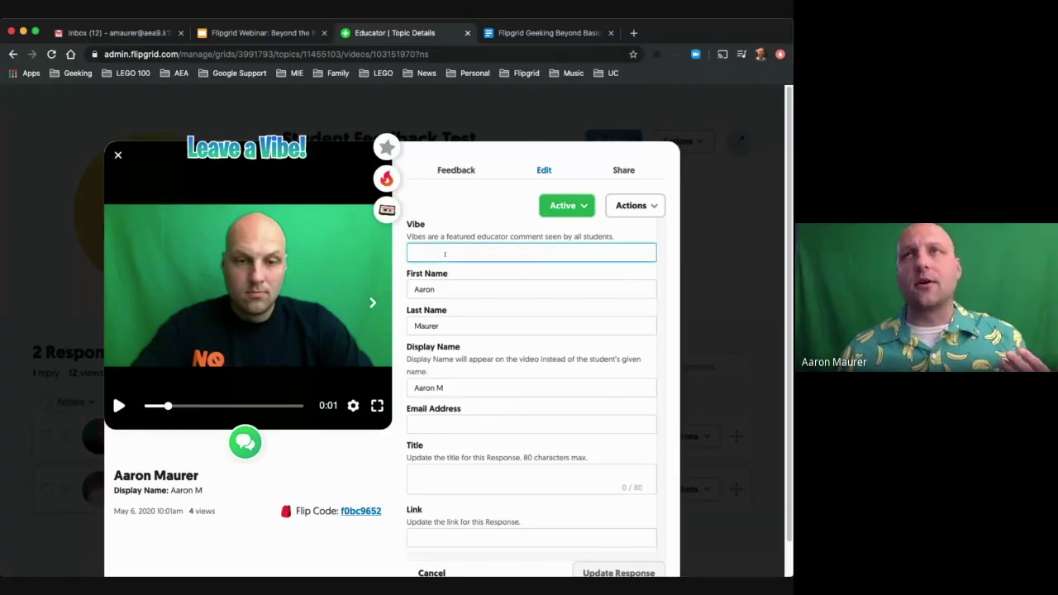
type("A")
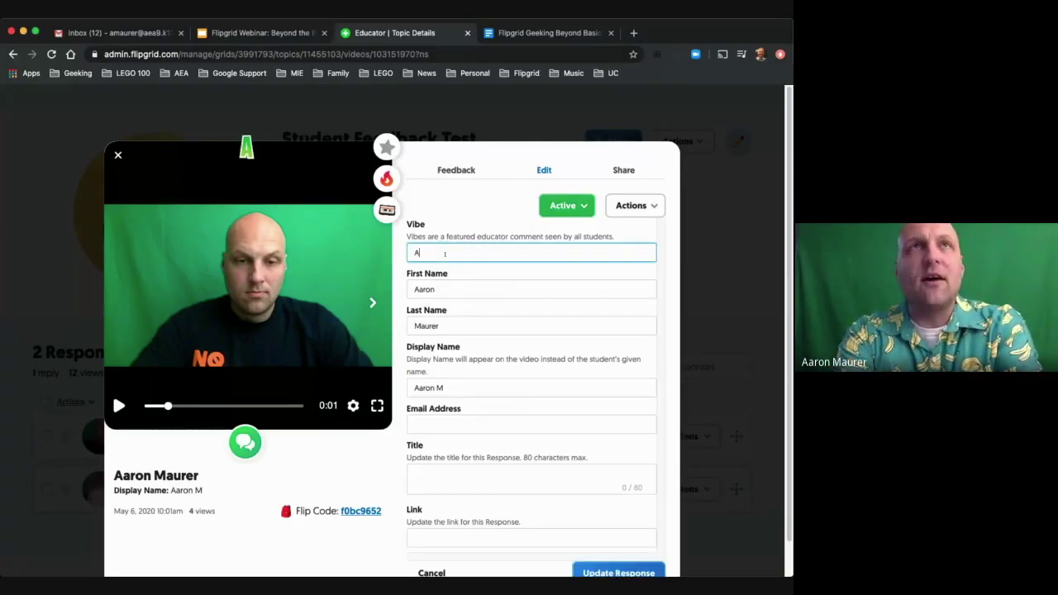
type("wesome!")
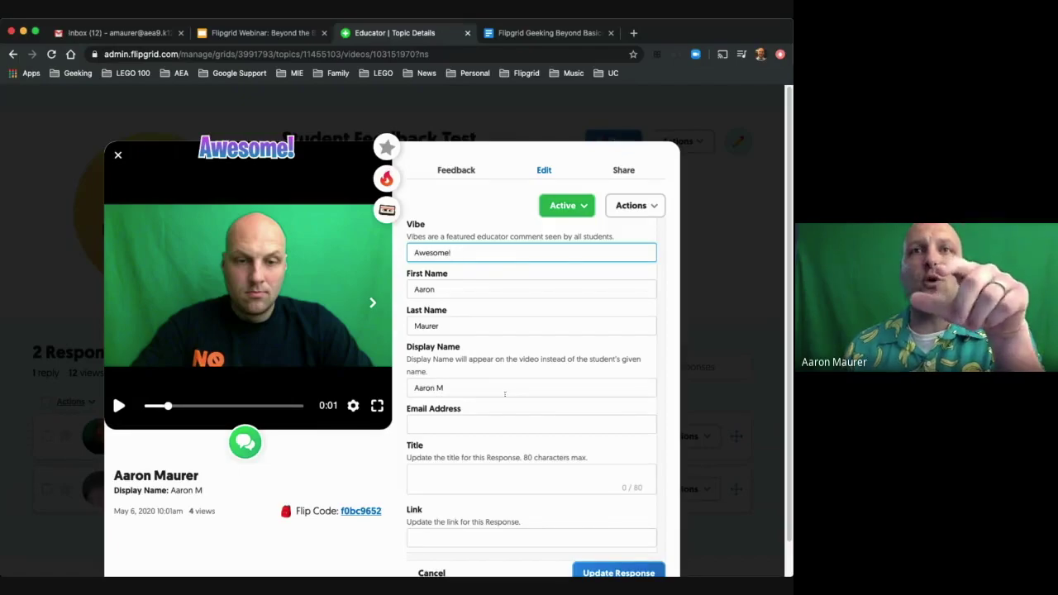
scroll(504, 394, "down", 1)
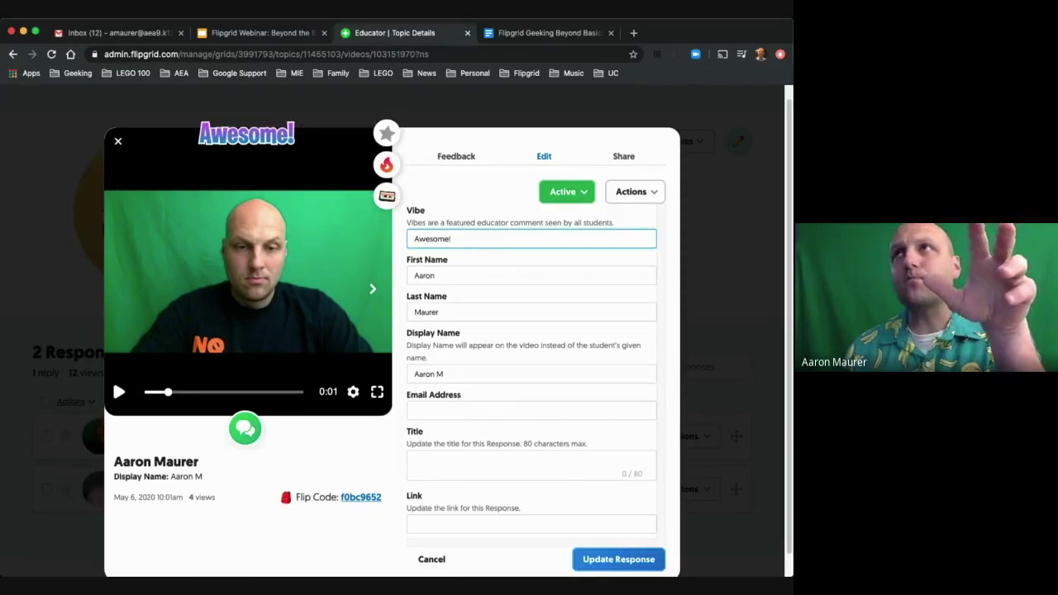
key("super+Tab")
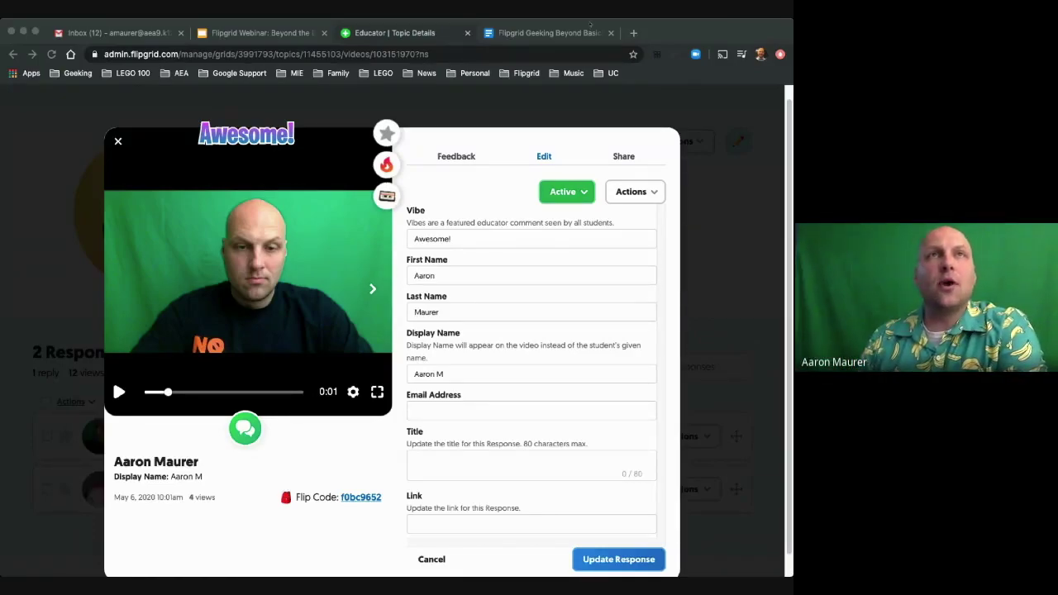
left_click(253, 142)
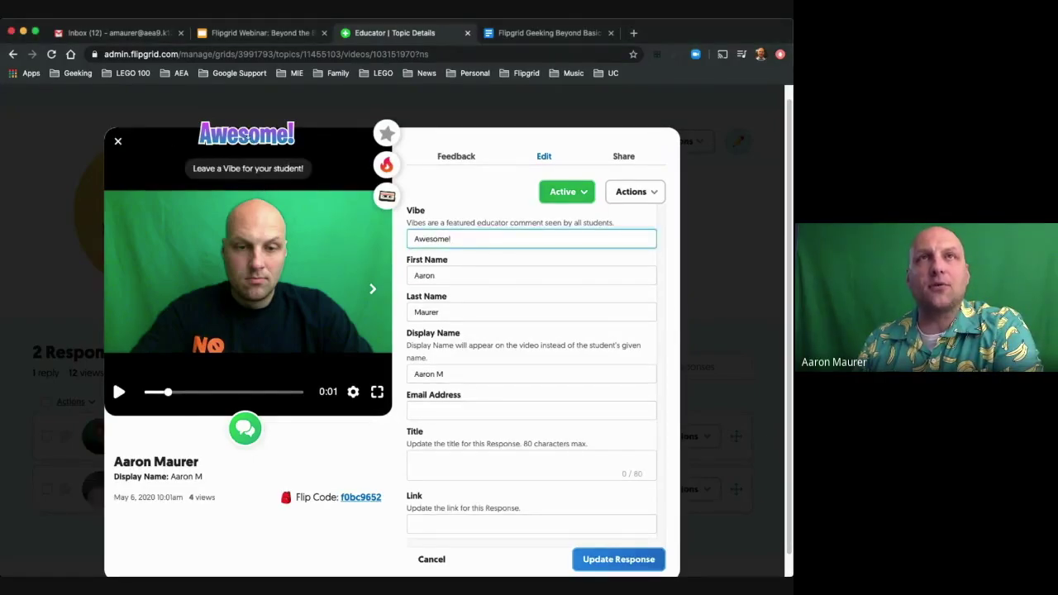
key("super+a")
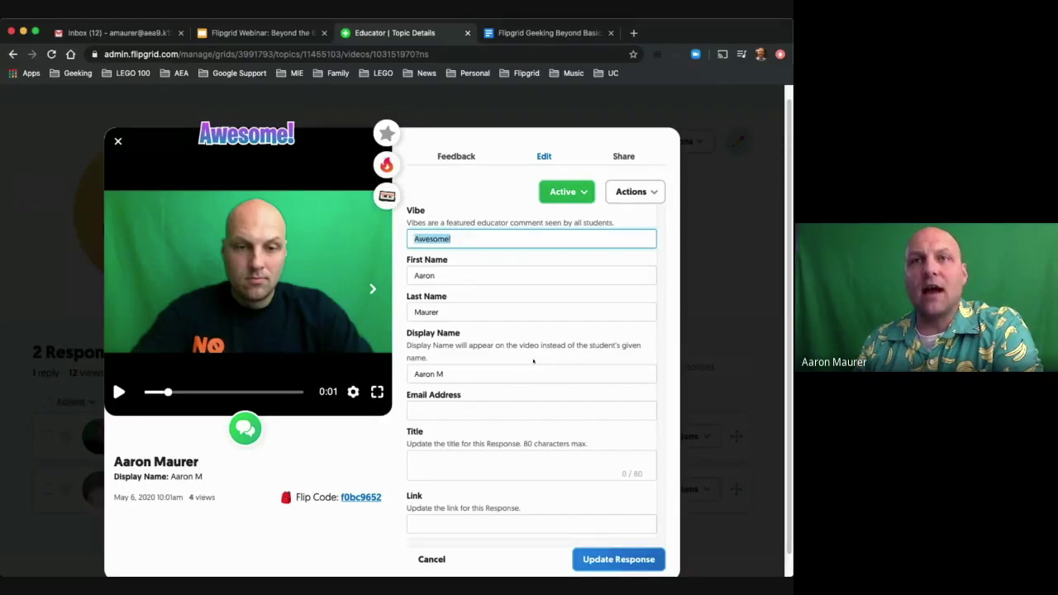
key("Return")
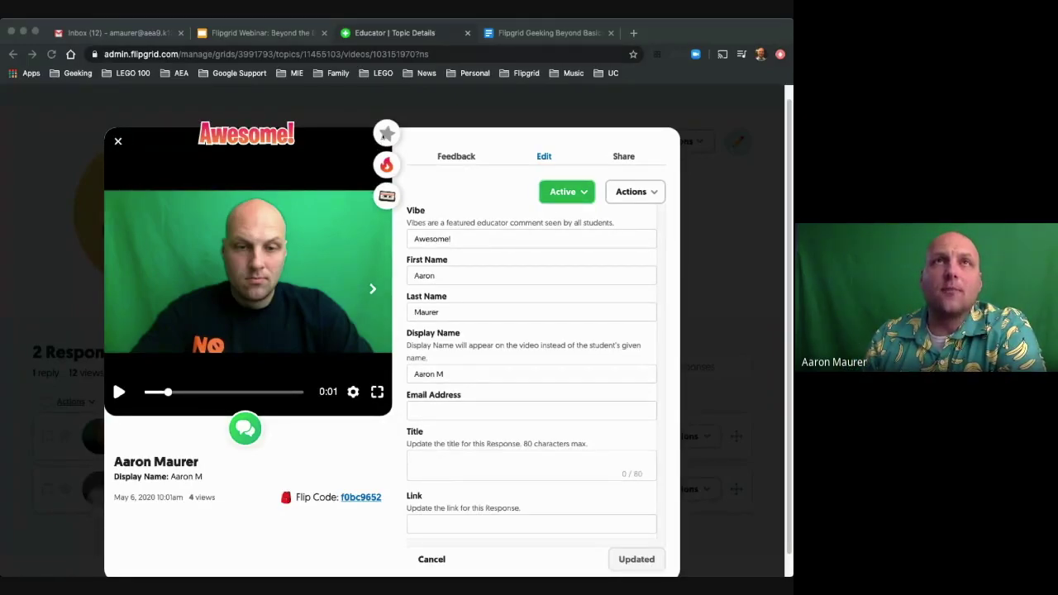
Mark the video response as featured and close it to see its highlight in the topic's response list
left_click(387, 134)
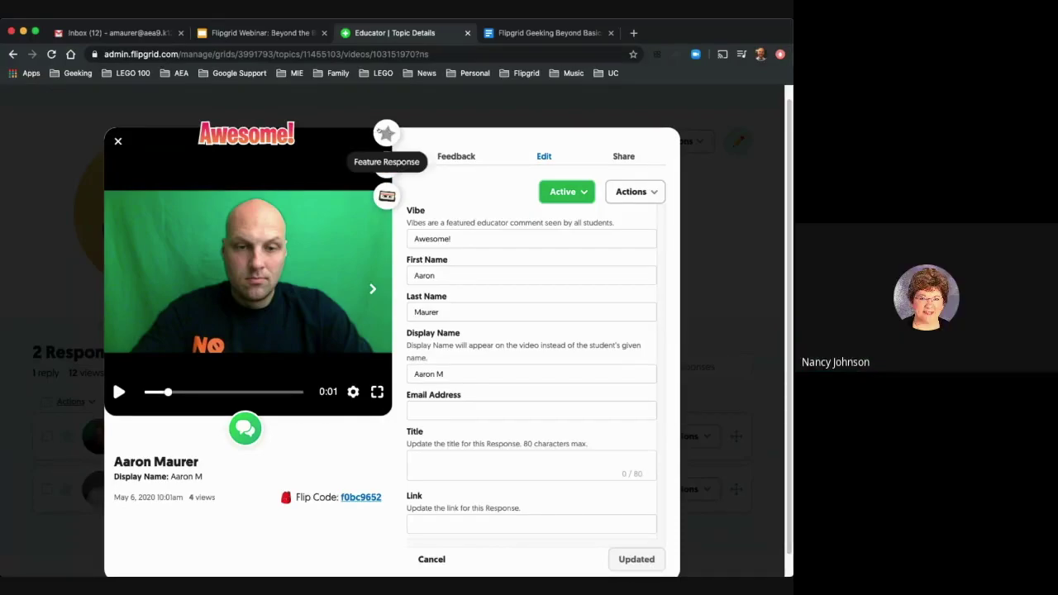
left_click(387, 134)
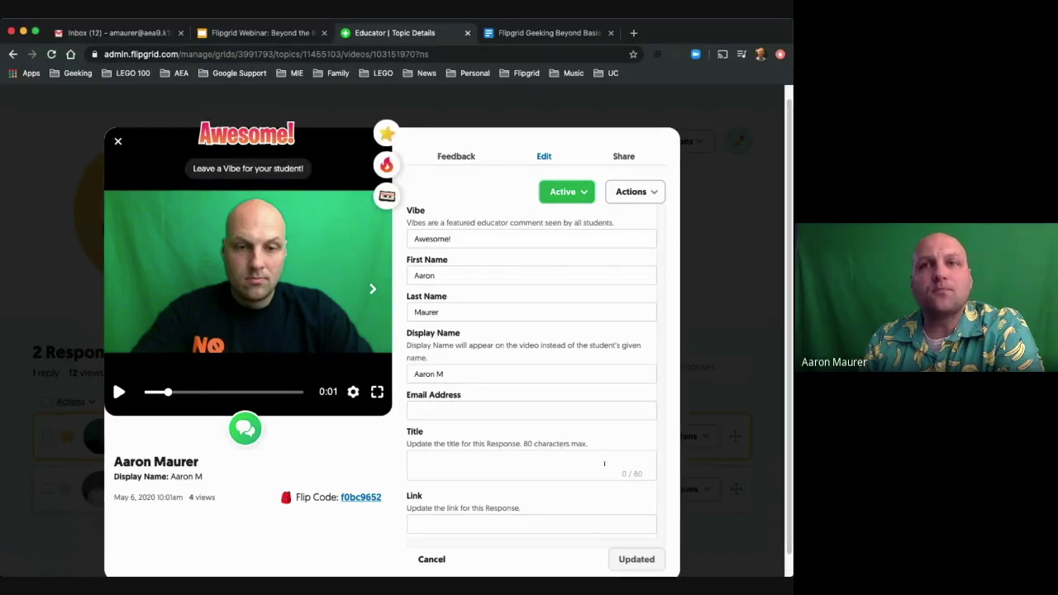
scroll(606, 493, "down", 1)
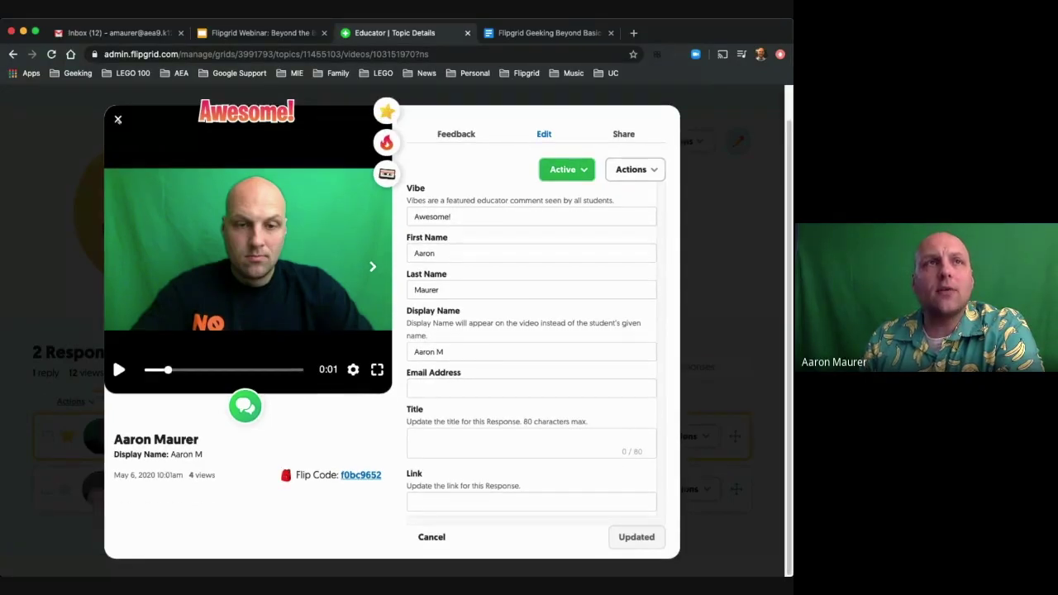
left_click(118, 118)
scroll(248, 414, "down", 2)
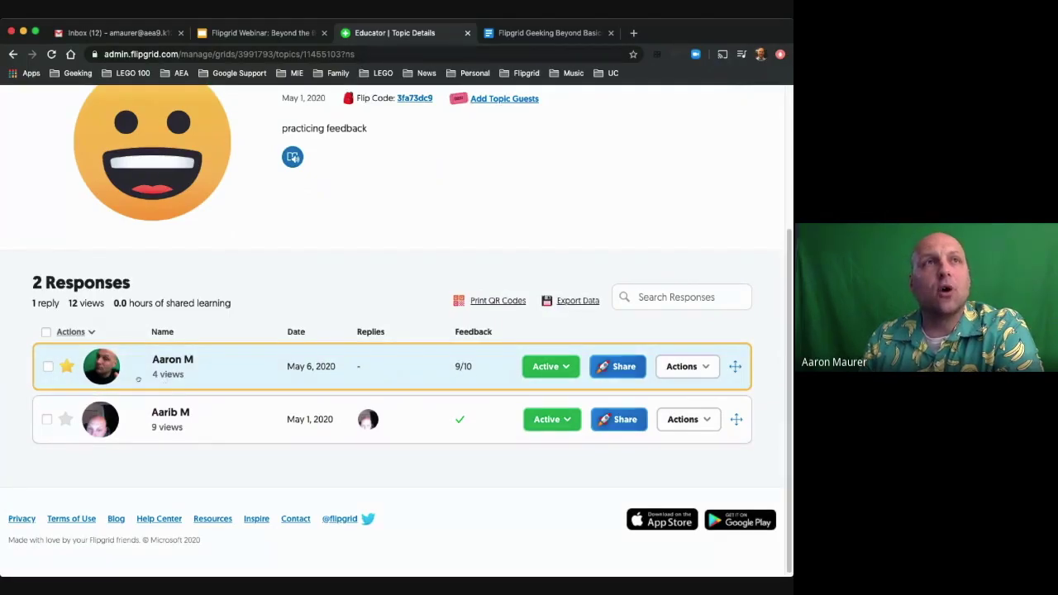
Go back from the Student Feedback Test topic to the Test Grid details page
scroll(148, 438, "up", 1)
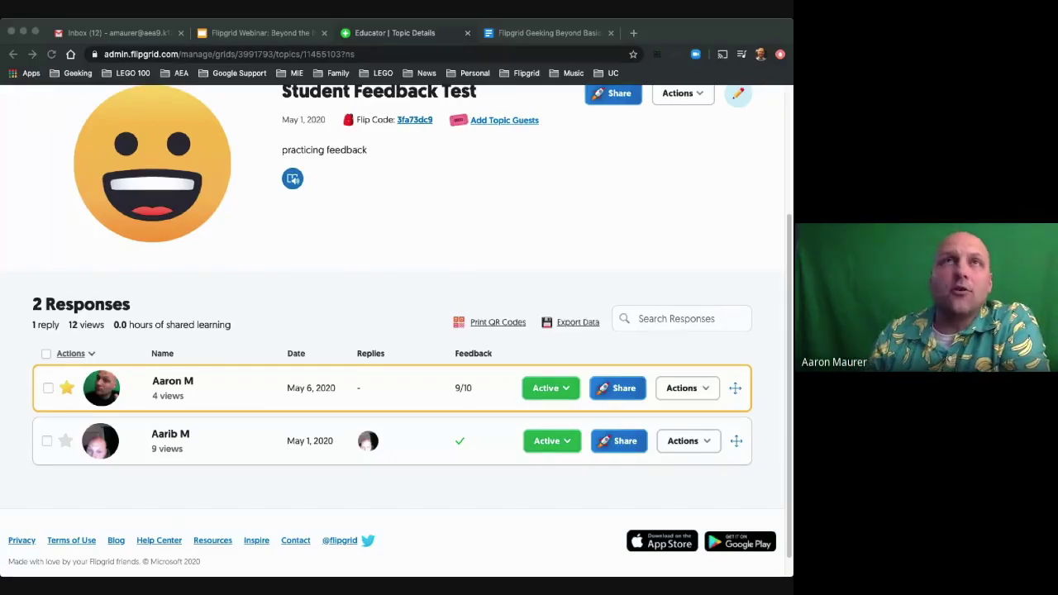
scroll(374, 347, "up", 2)
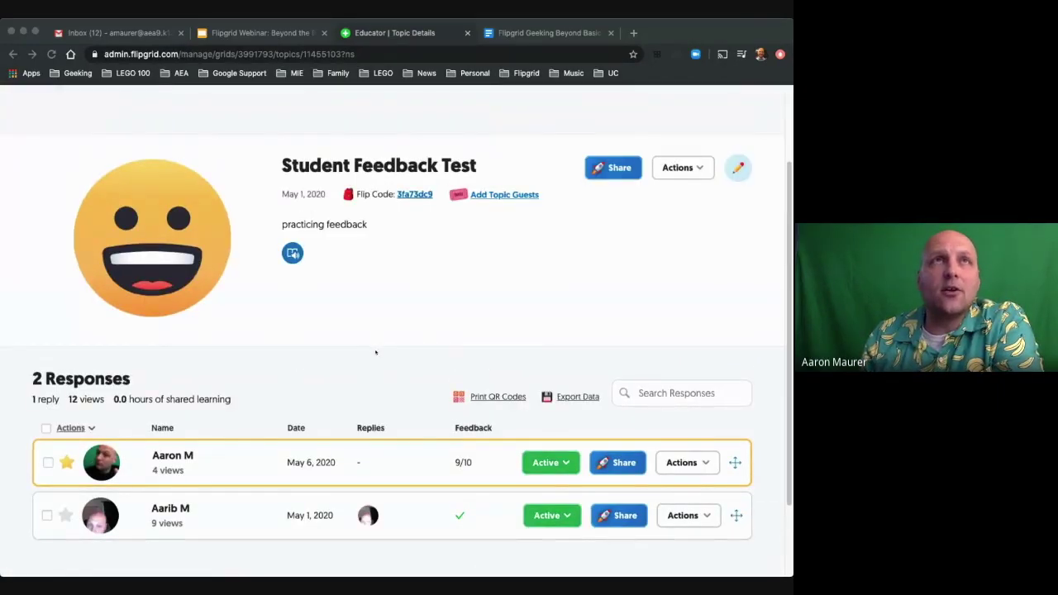
scroll(374, 351, "up", 3)
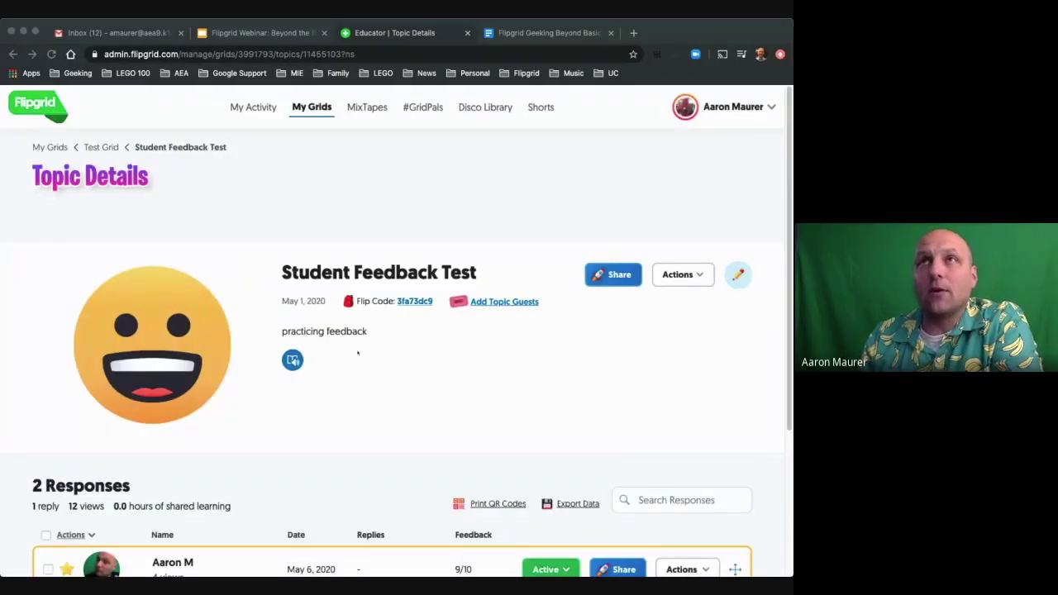
left_click(104, 147)
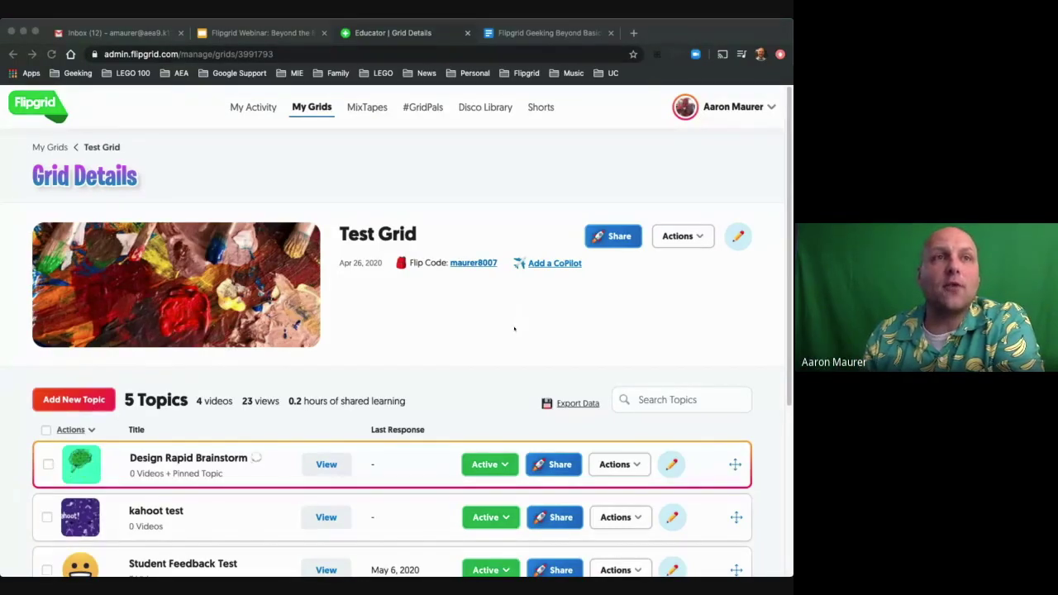
Start duplicating the Student Feedback Test topic with the 2nd Period SS grid as destination, then cancel the duplication
scroll(514, 329, "down", 2)
left_click(480, 244)
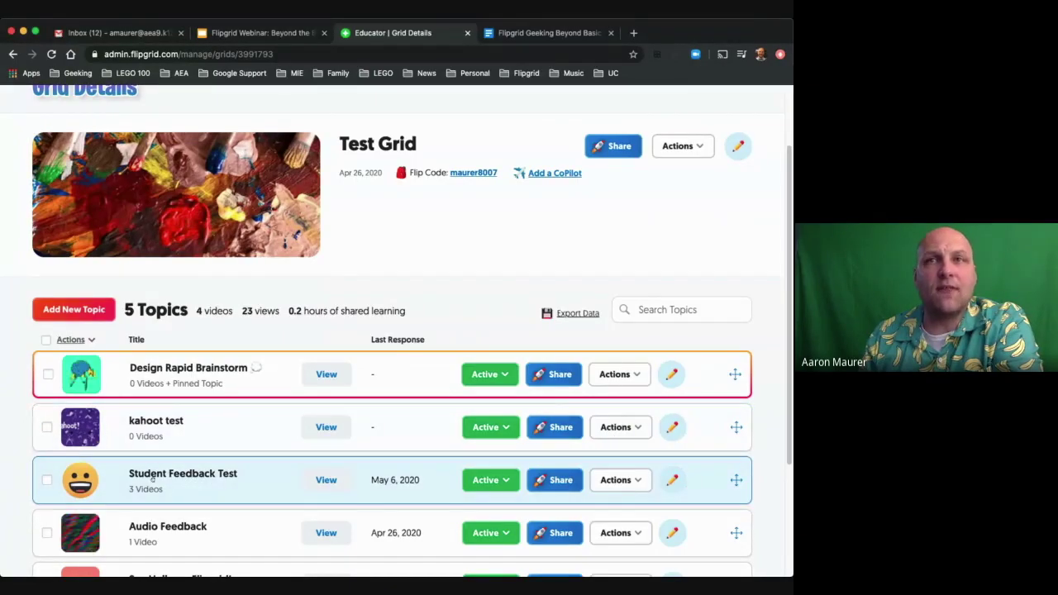
left_click(624, 478)
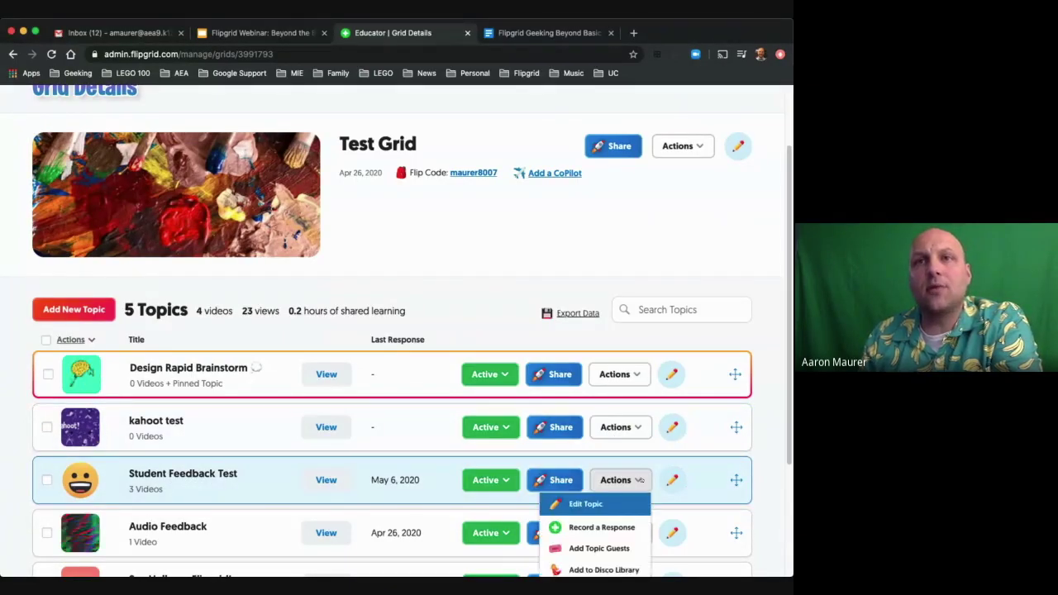
scroll(626, 473, "down", 3)
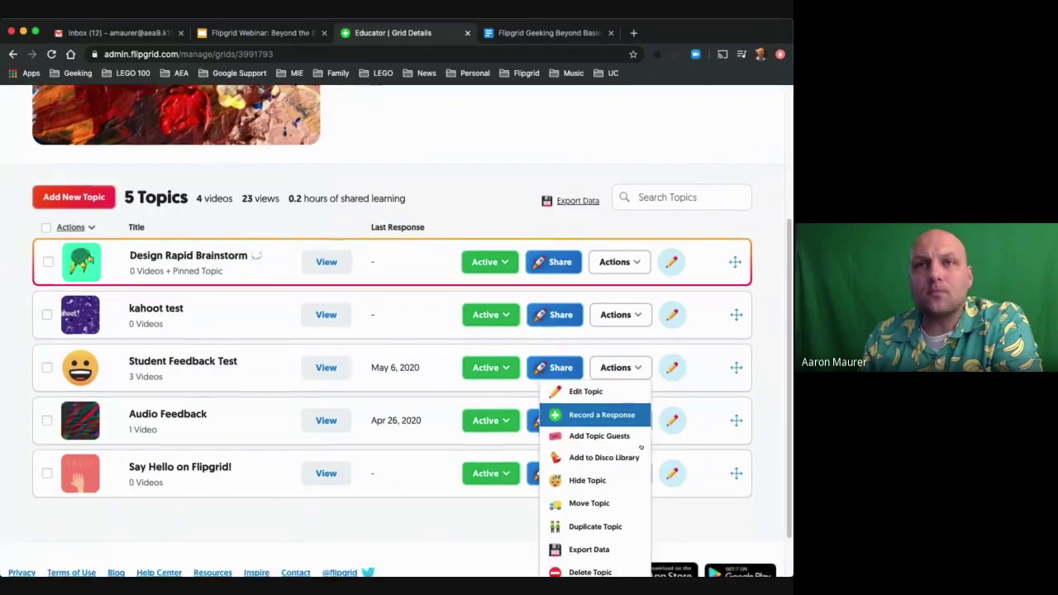
left_click(623, 526)
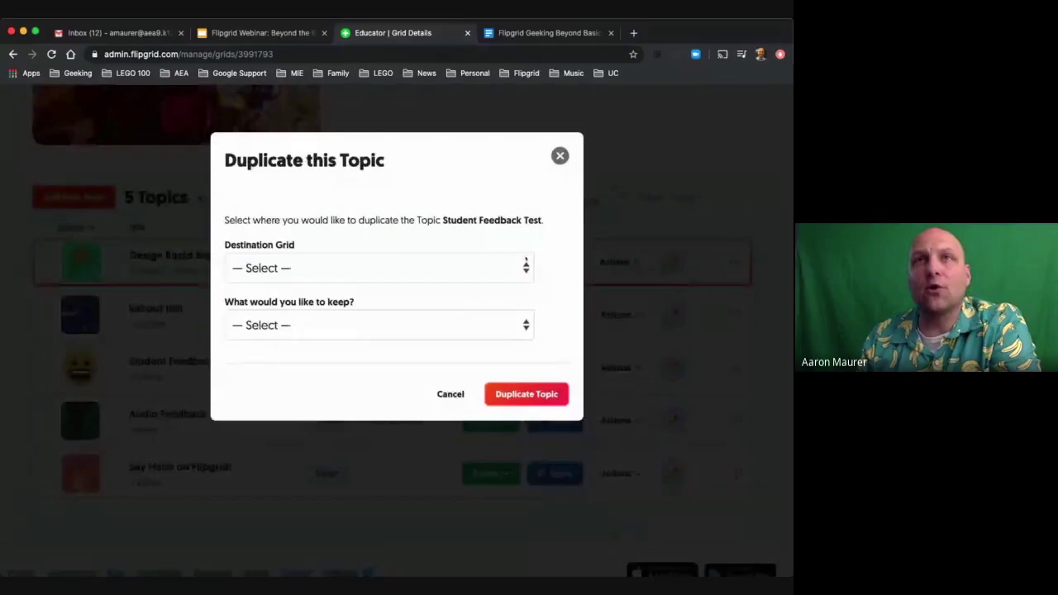
left_click(525, 268)
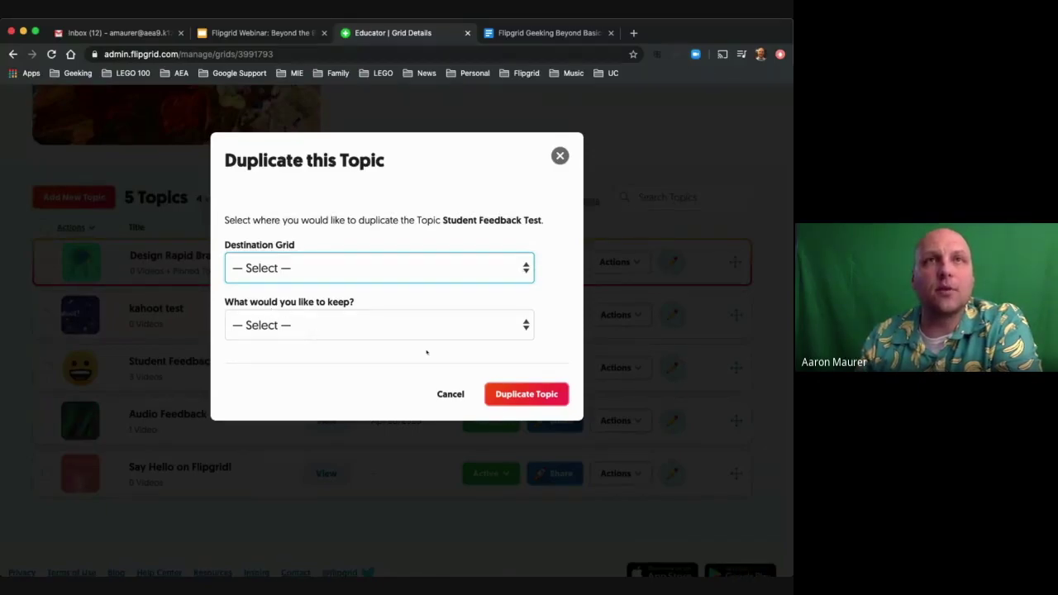
key("m")
key("Tab")
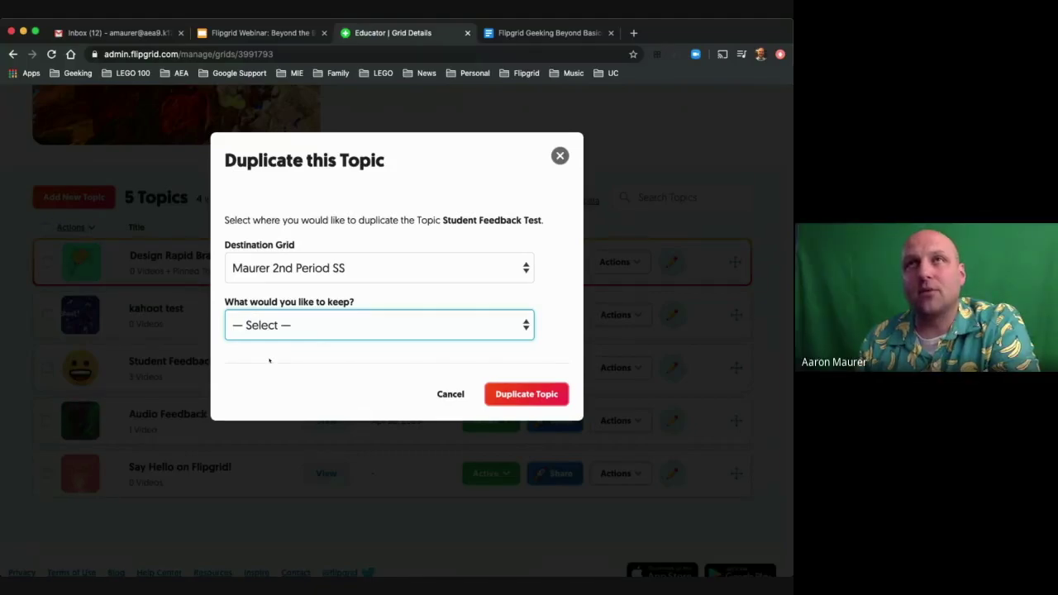
left_click(560, 156)
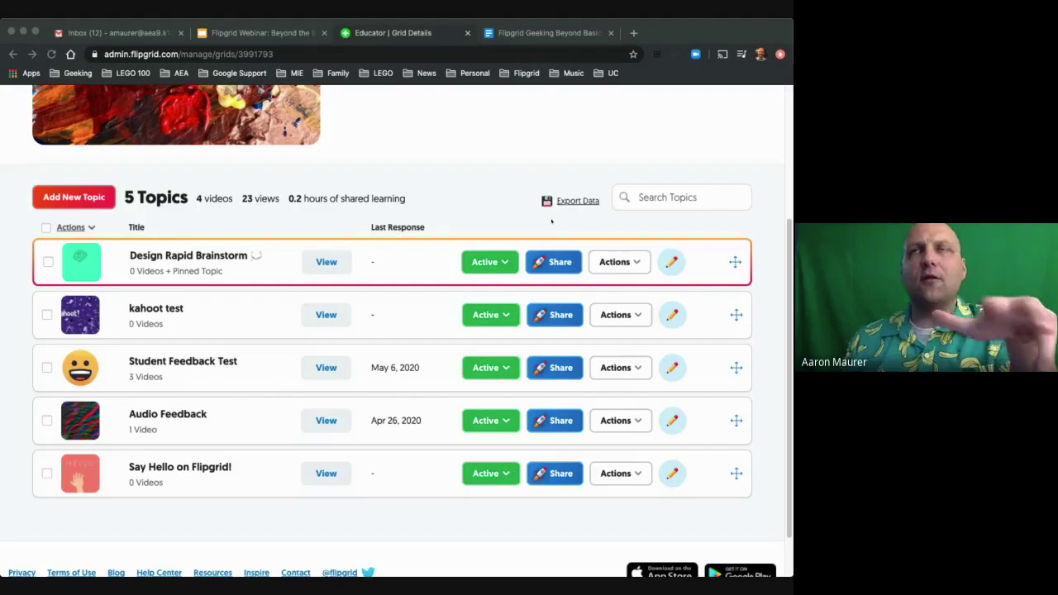
Switch to the webinar presentation in Google Slides to check its agenda and return to the Flipgrid grid page
scroll(551, 221, "up", 2)
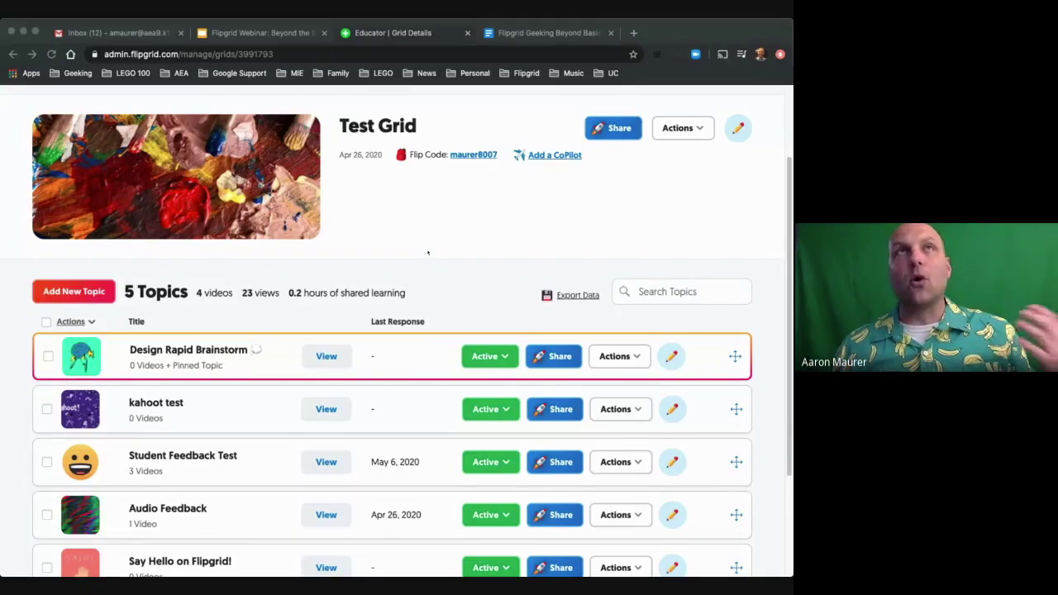
scroll(428, 252, "up", 1)
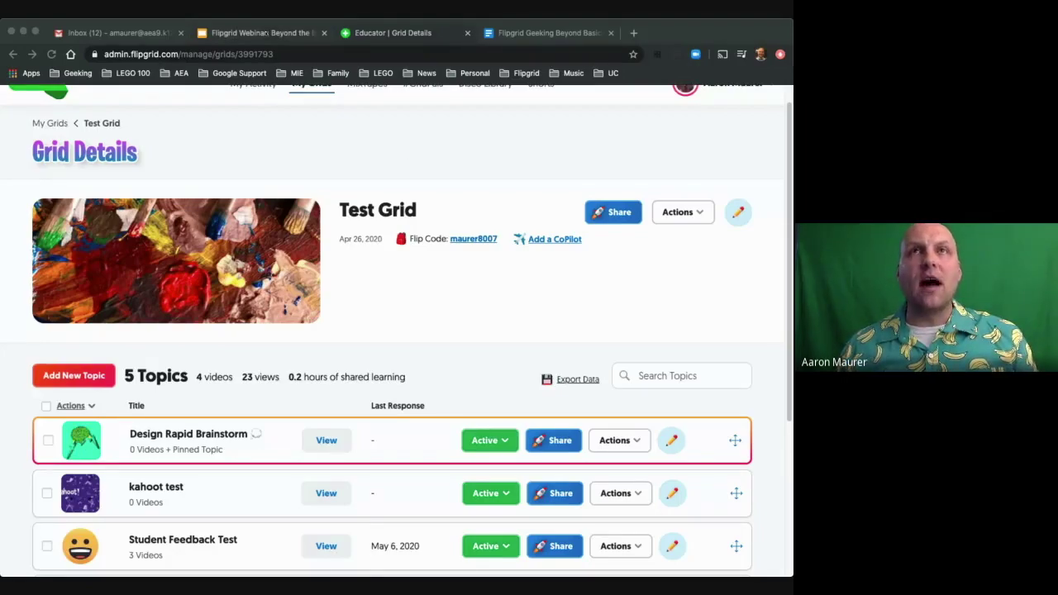
key("ctrl+shift+Tab")
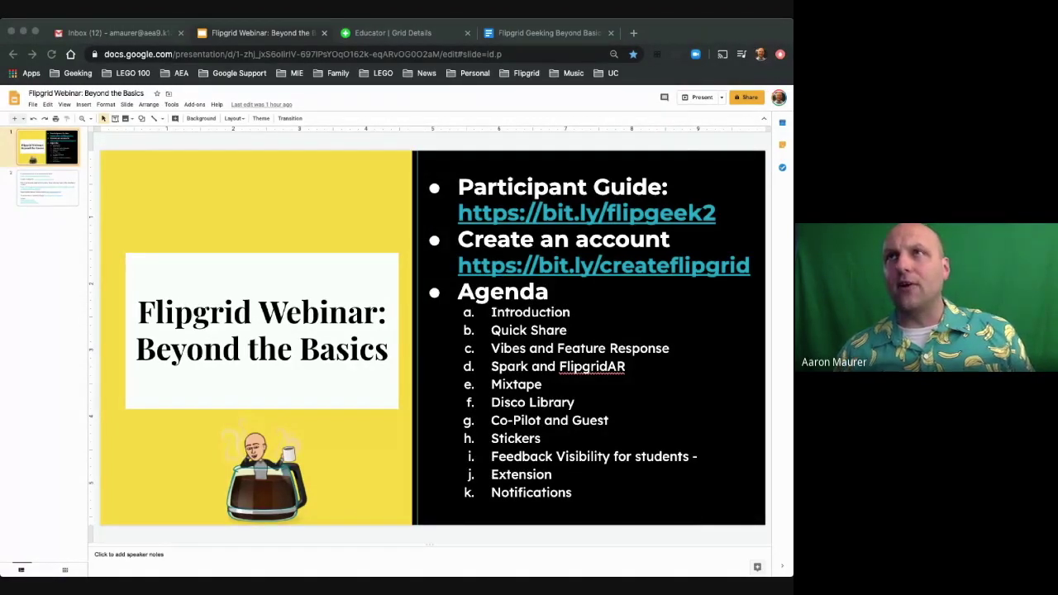
left_click(676, 31)
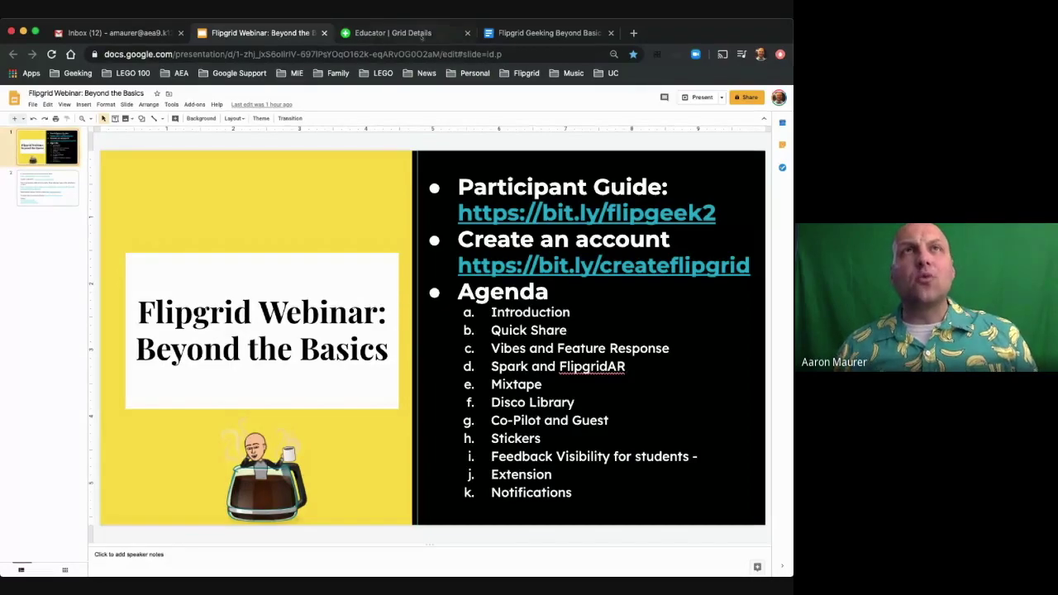
left_click(421, 36)
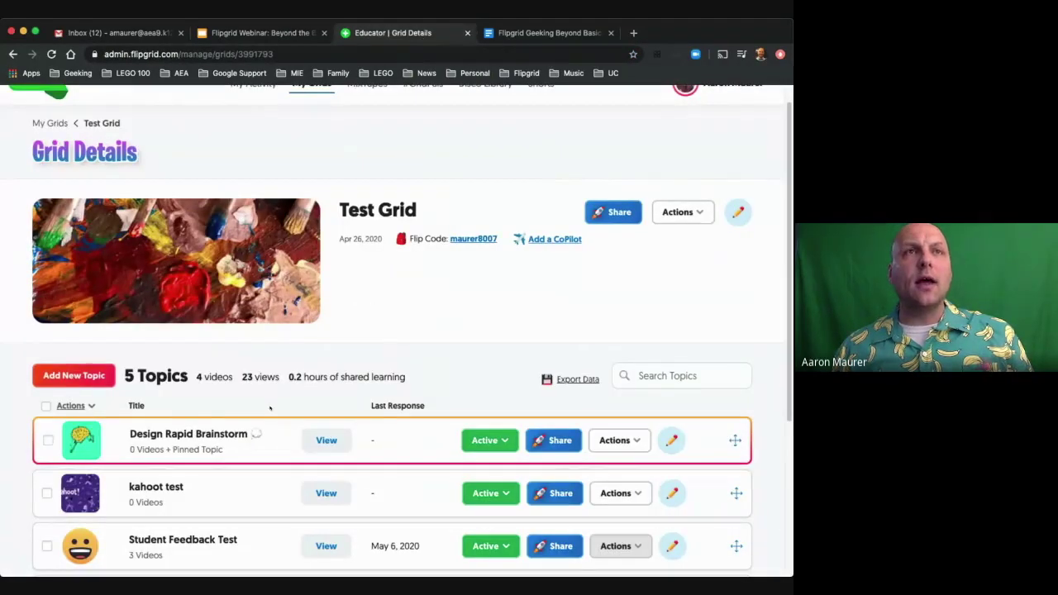
Open the Student Feedback Test topic, open its featured May 6, 2020 response and pause the video
scroll(270, 408, "down", 2)
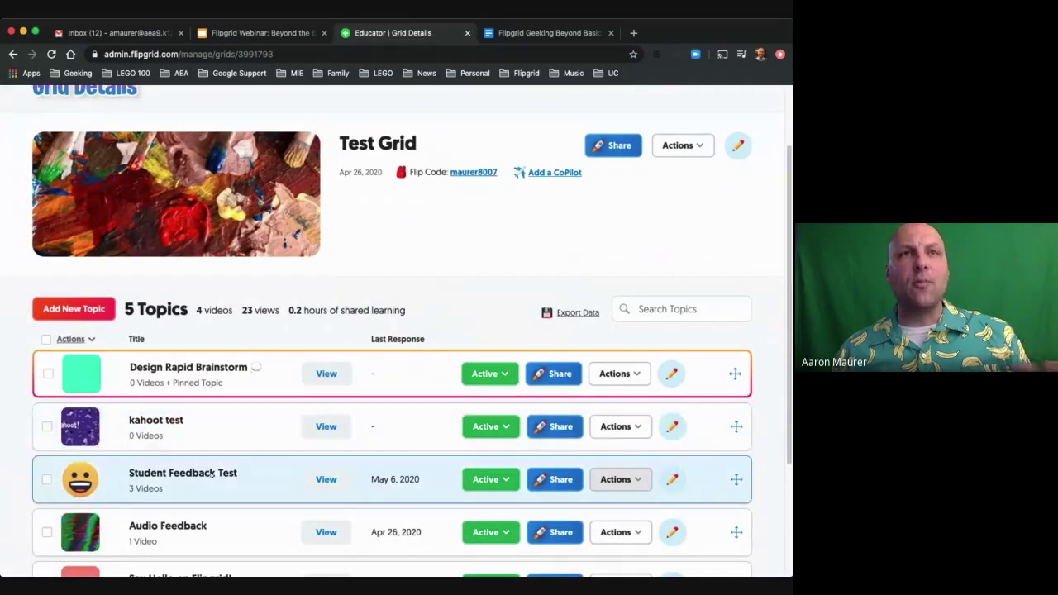
left_click(212, 473)
scroll(277, 447, "down", 5)
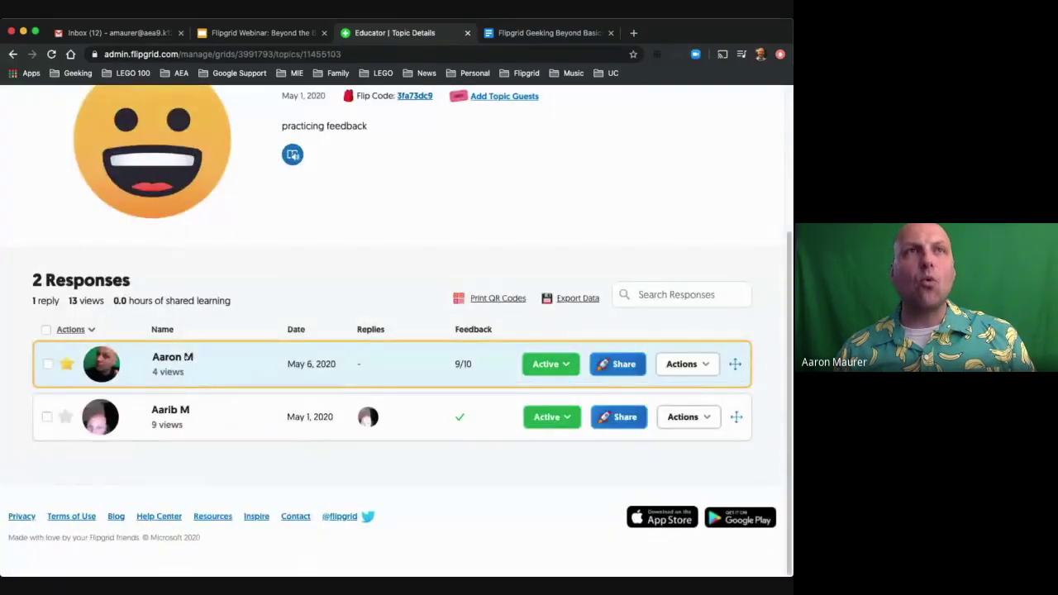
left_click(186, 357)
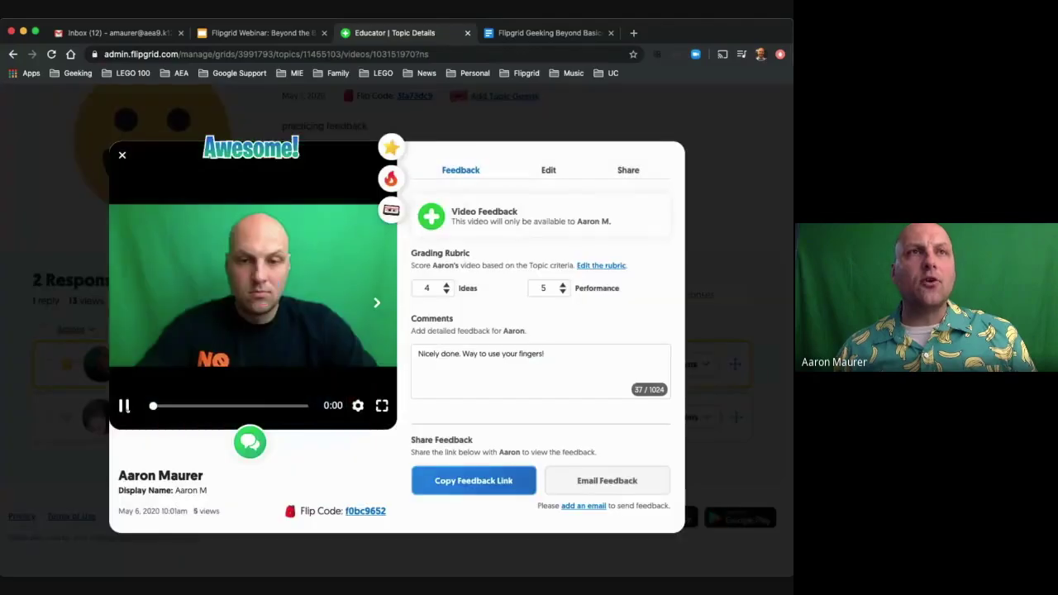
left_click(124, 405)
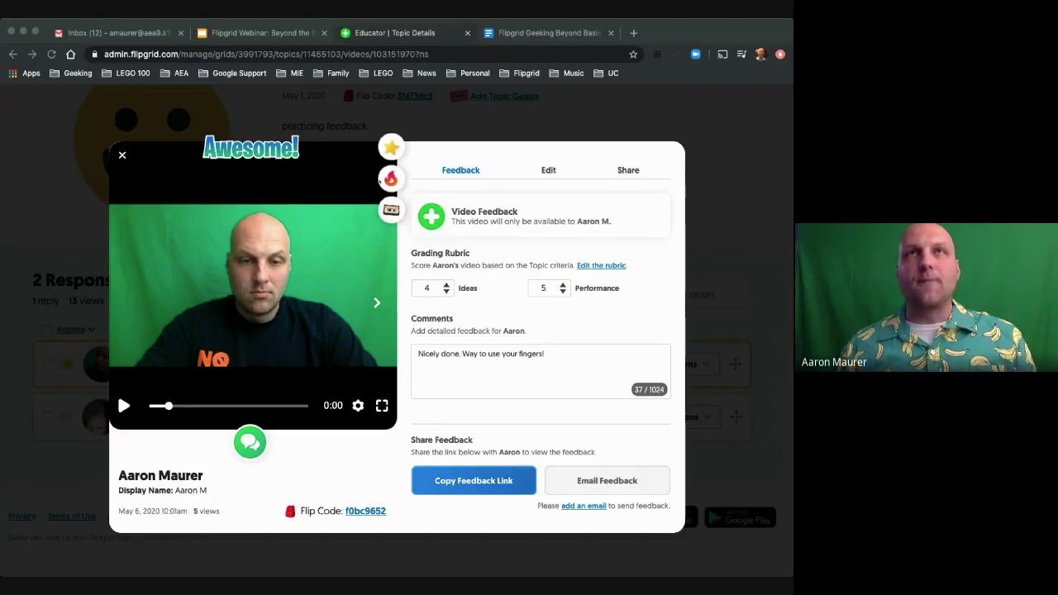
Spark the student's response video into a new topic that uses it as the topic resource
key("super+Tab")
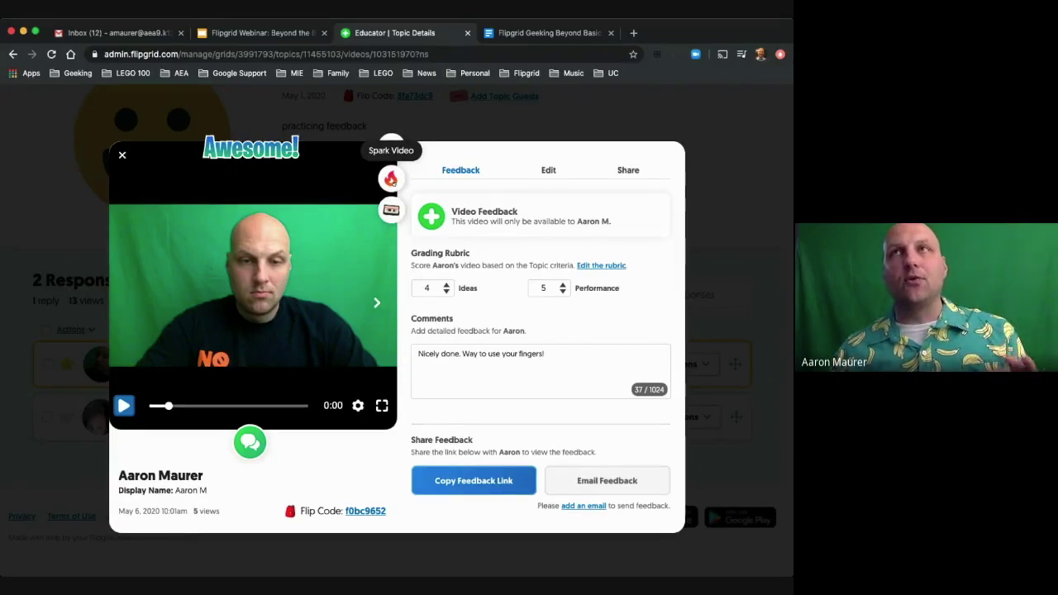
left_click(391, 143)
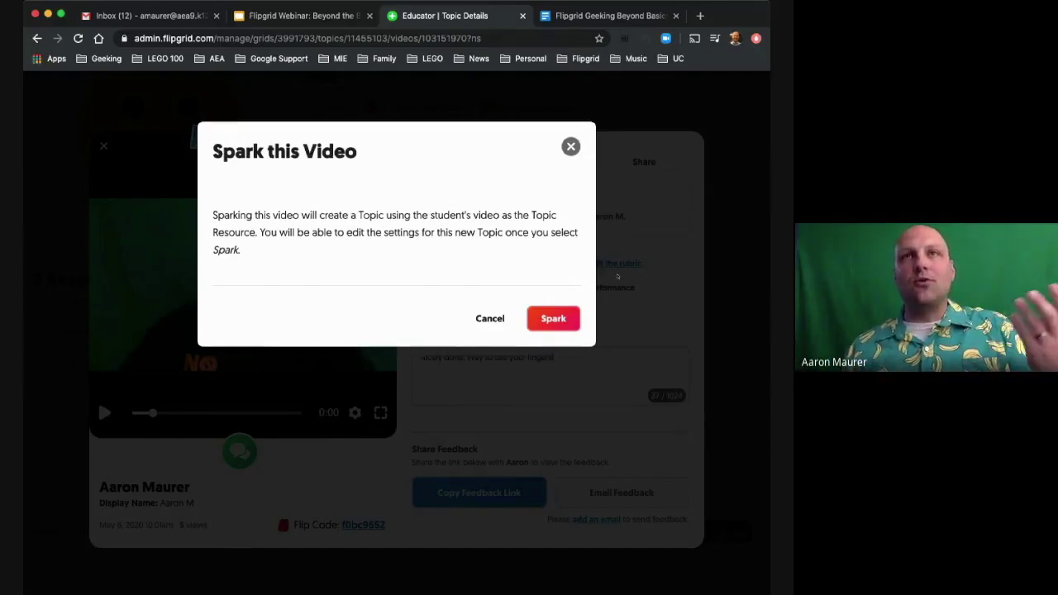
left_click(552, 319)
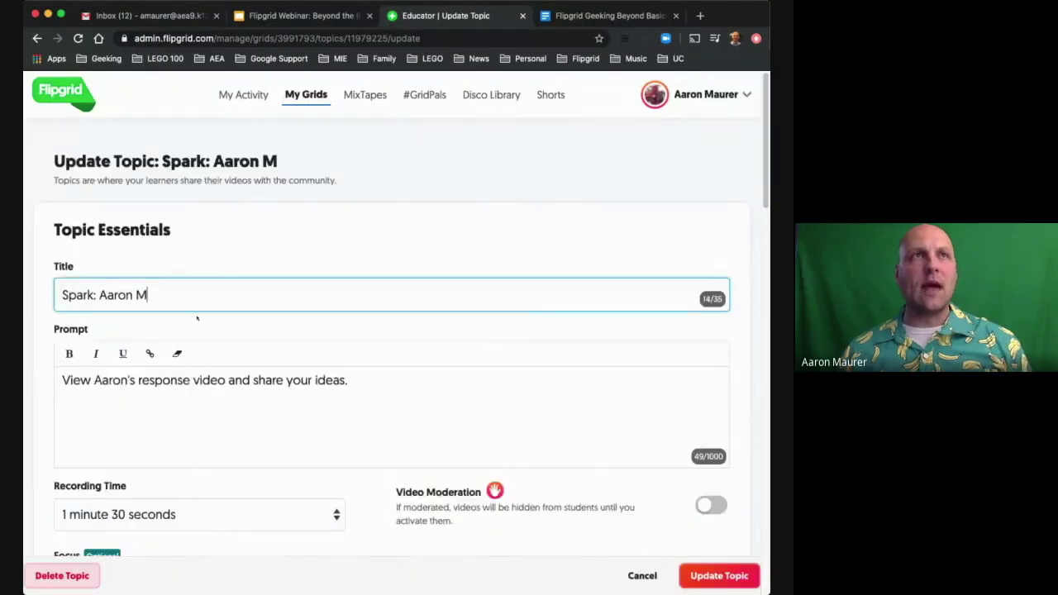
Review the new spark topic's title, prompt, recording time, focus video, topic tip and attachment settings
scroll(392, 314, "down", 1)
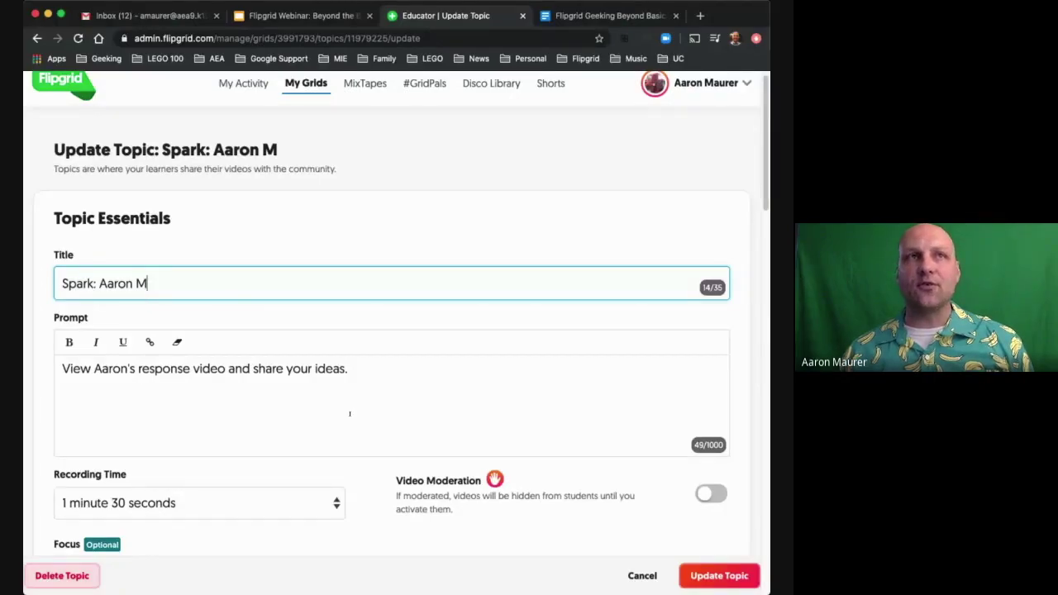
scroll(350, 414, "down", 3)
scroll(441, 374, "down", 5)
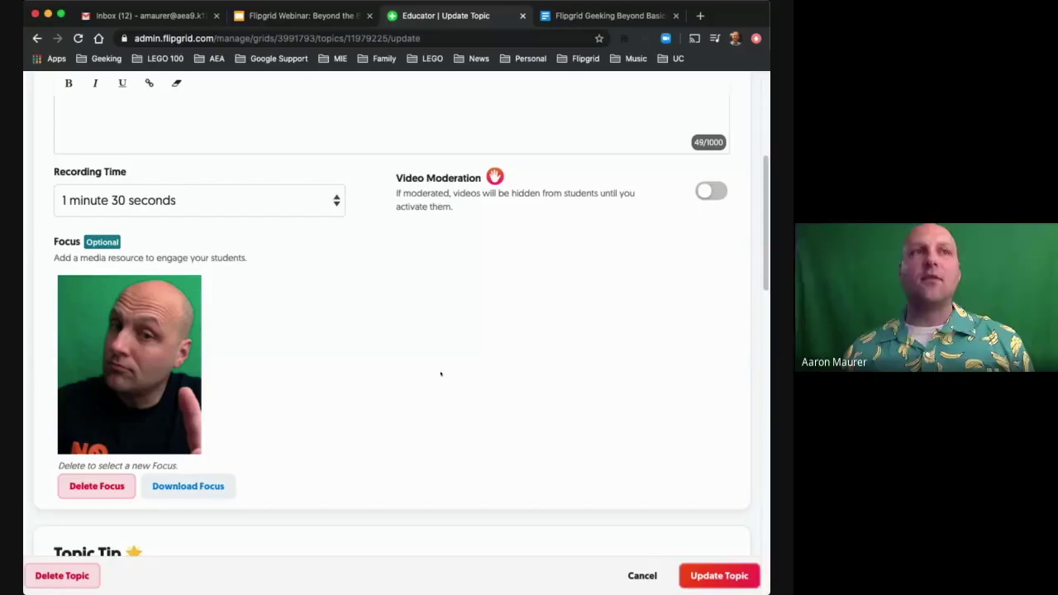
scroll(440, 375, "down", 1)
mouse_move(156, 339)
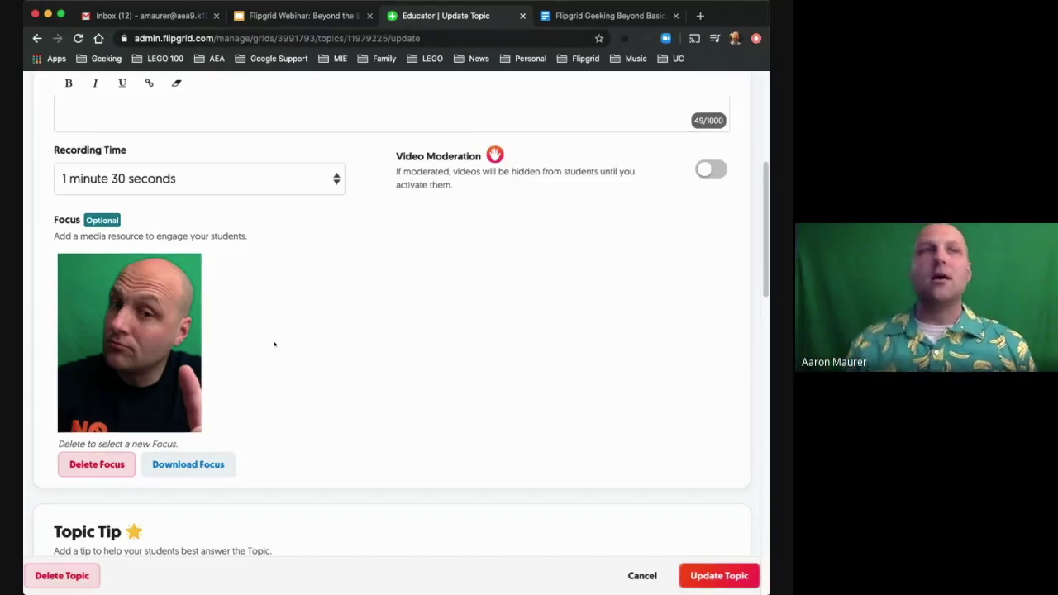
scroll(461, 379, "down", 3)
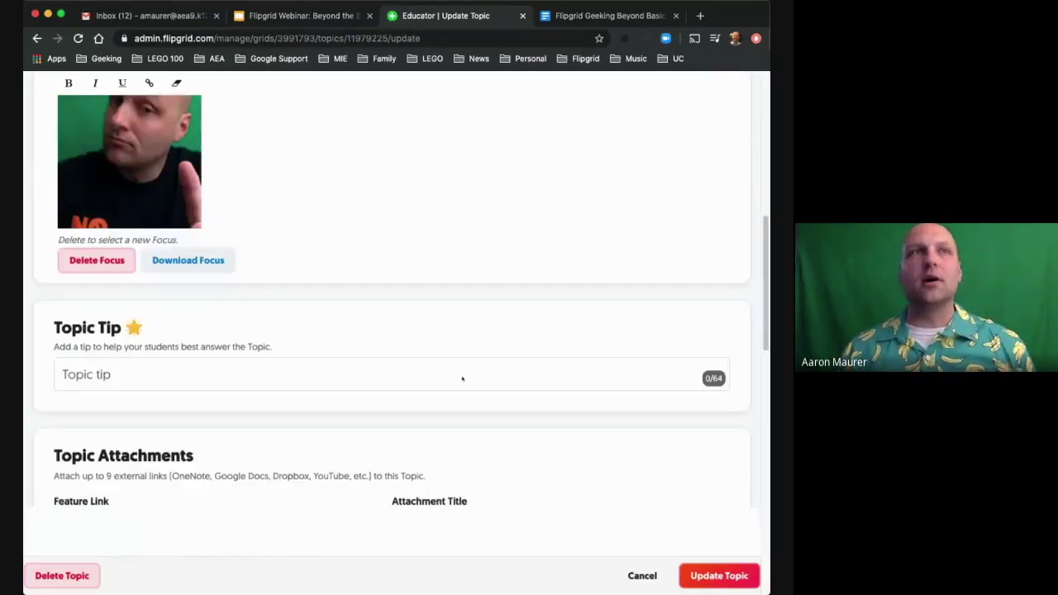
scroll(421, 397, "up", 4)
scroll(420, 411, "up", 3)
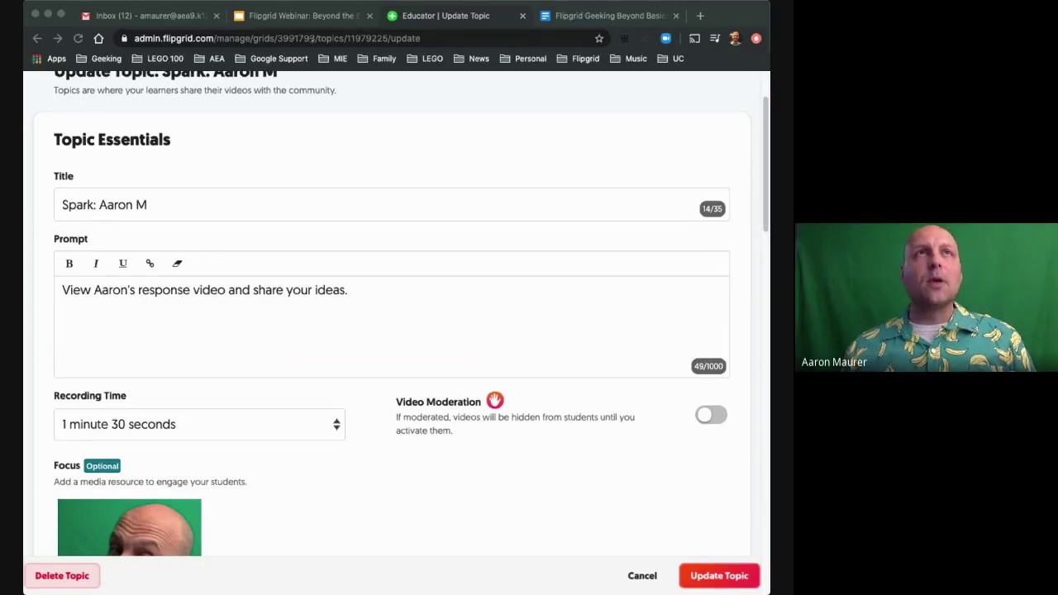
scroll(354, 173, "up", 3)
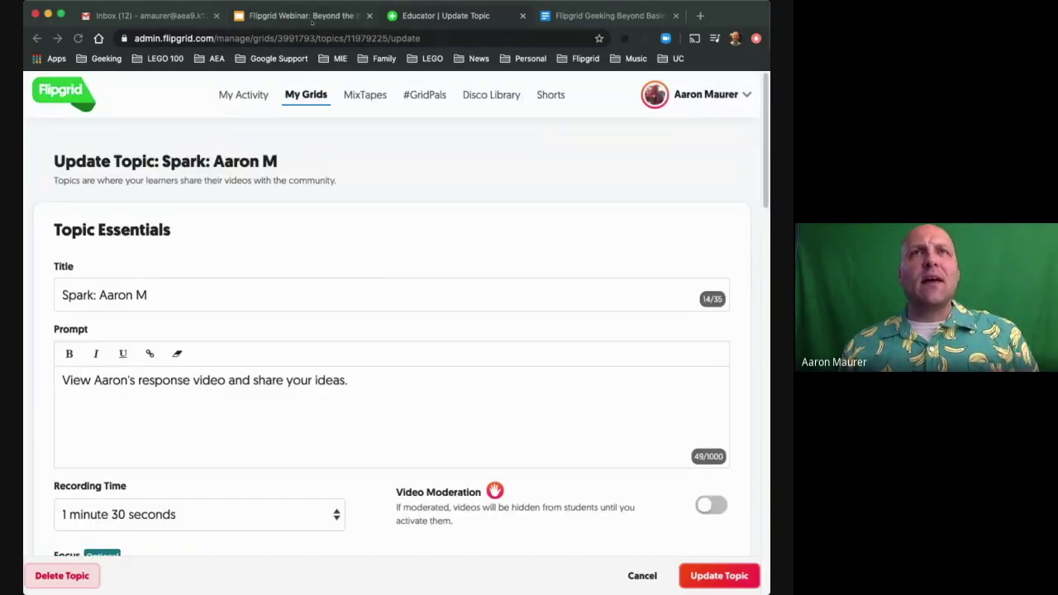
Check the webinar agenda in Google Slides, return to Flipgrid and open the Test Grid to view its topics
left_click(312, 20)
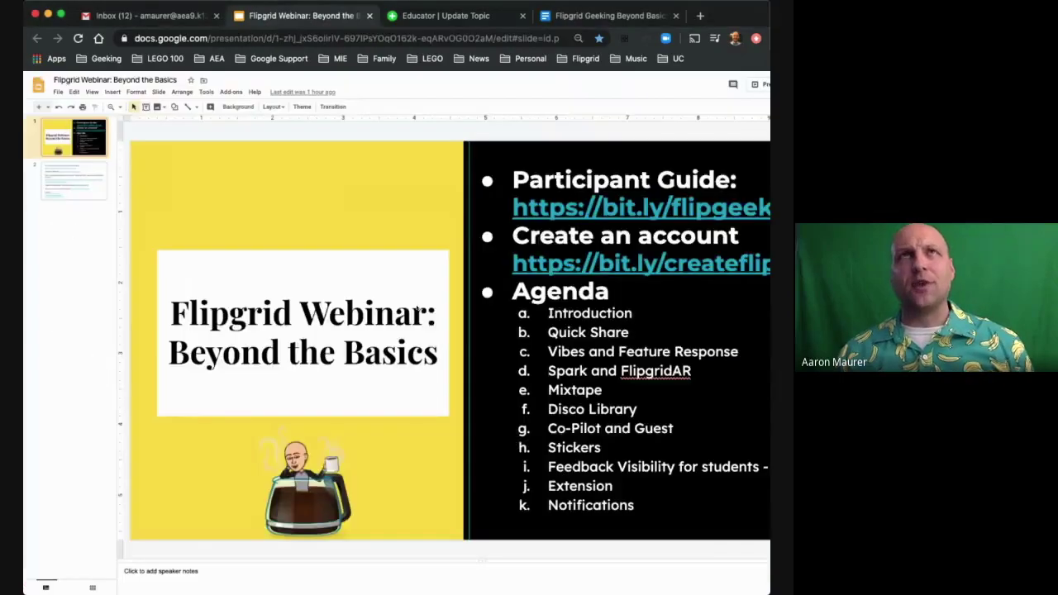
left_click(445, 16)
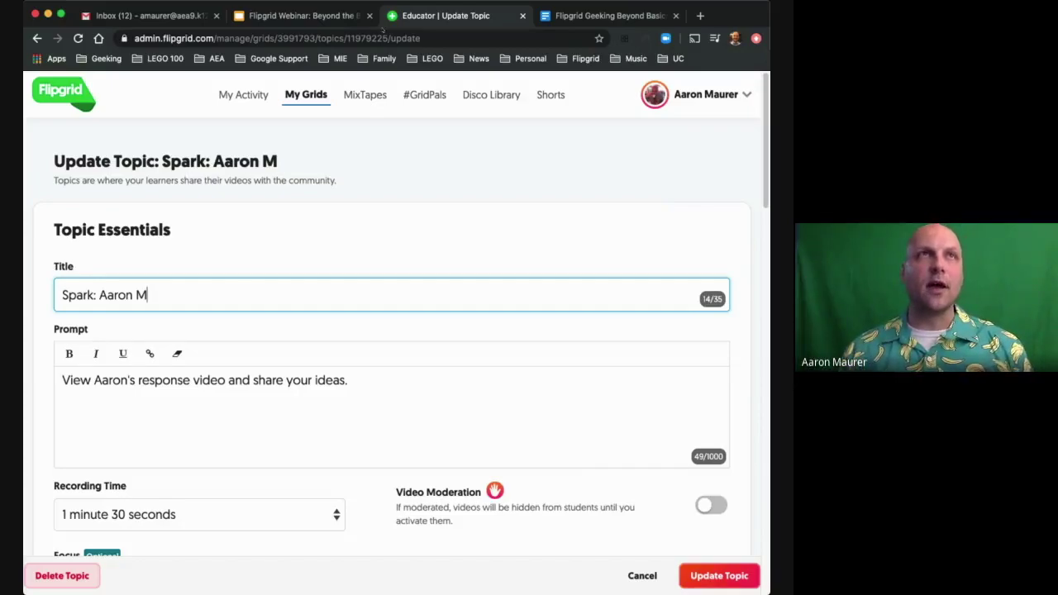
left_click(309, 96)
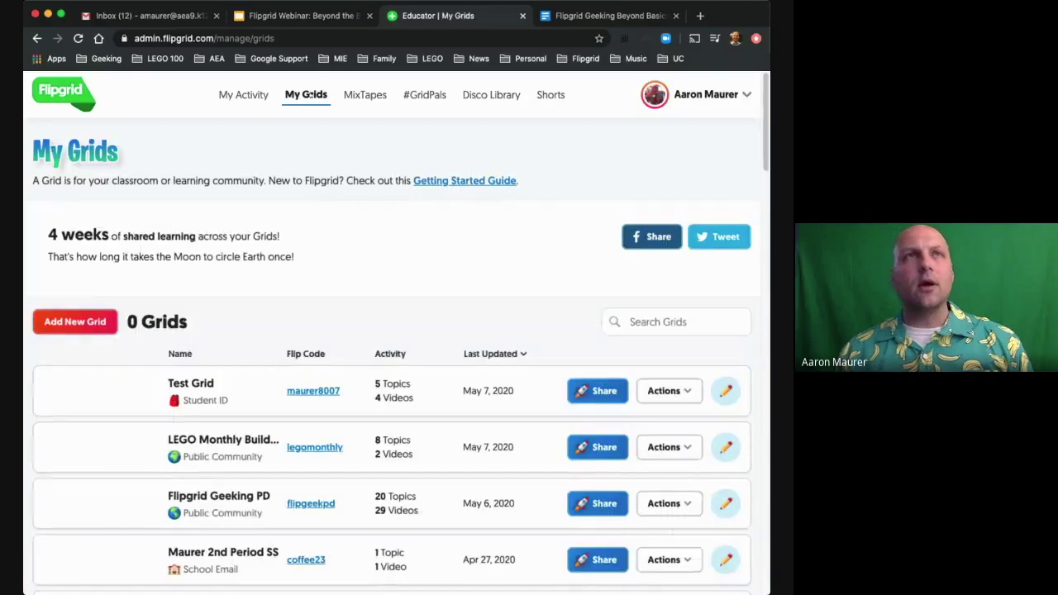
scroll(389, 286, "down", 1)
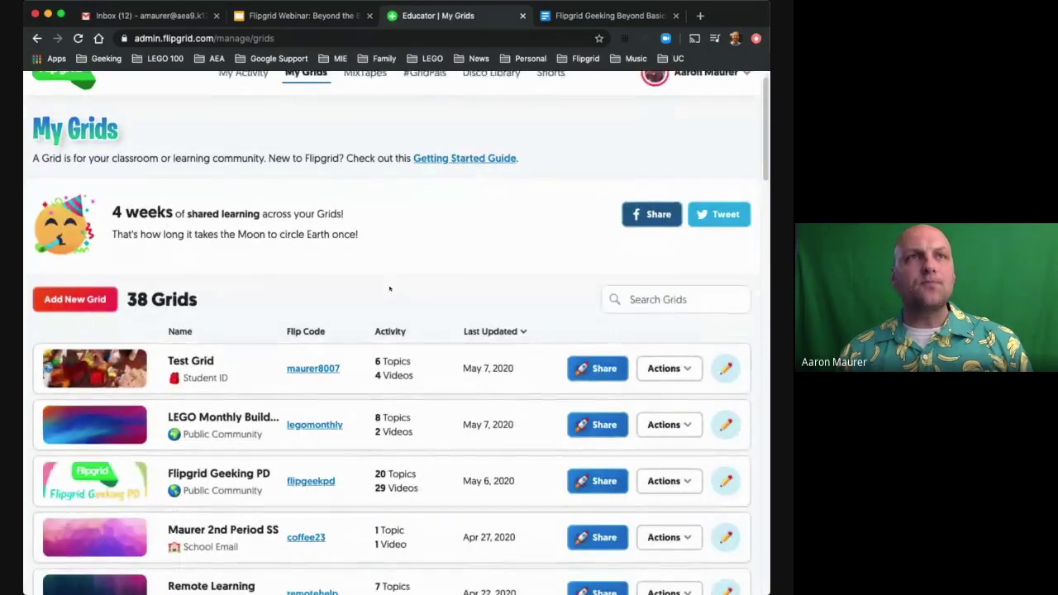
scroll(389, 289, "down", 1)
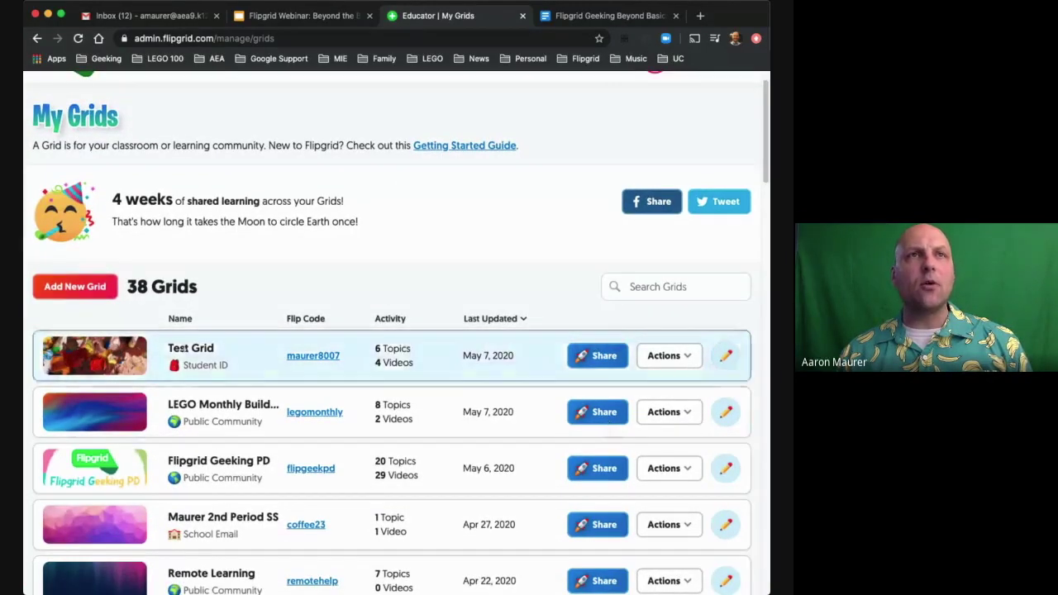
left_click(196, 350)
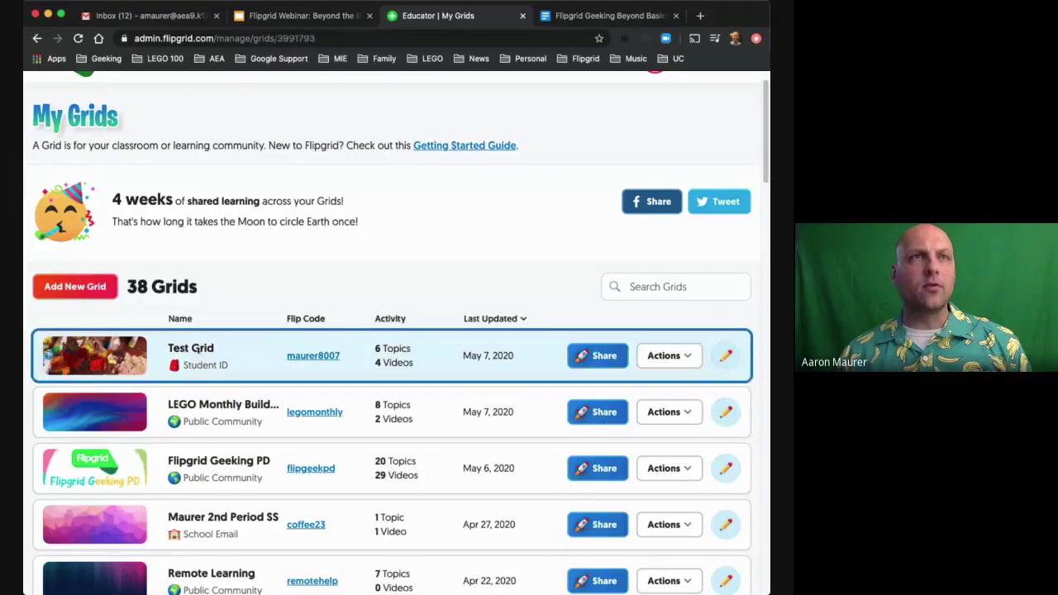
scroll(275, 444, "down", 3)
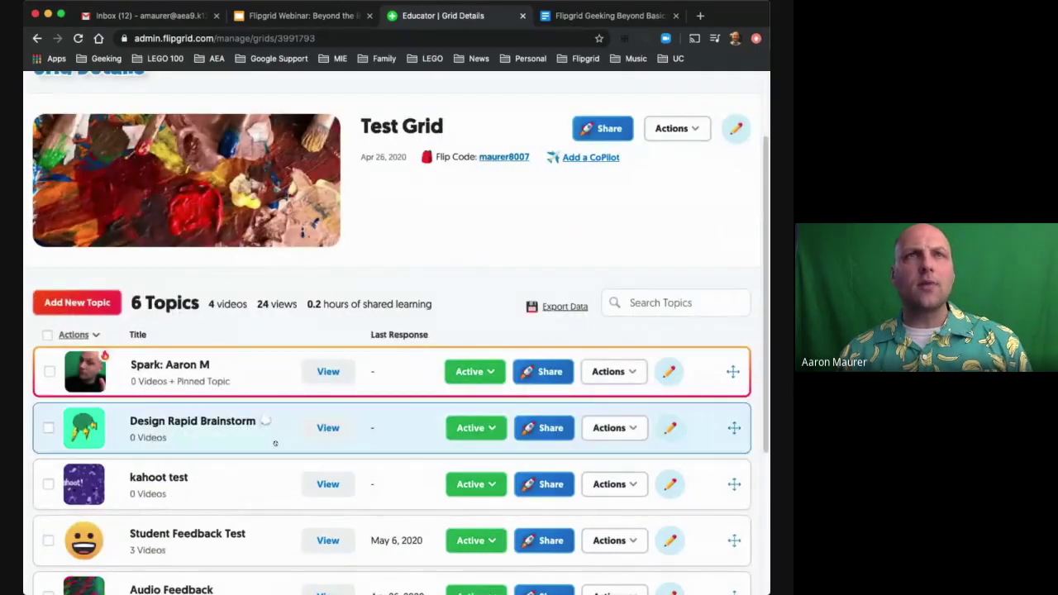
scroll(276, 444, "down", 3)
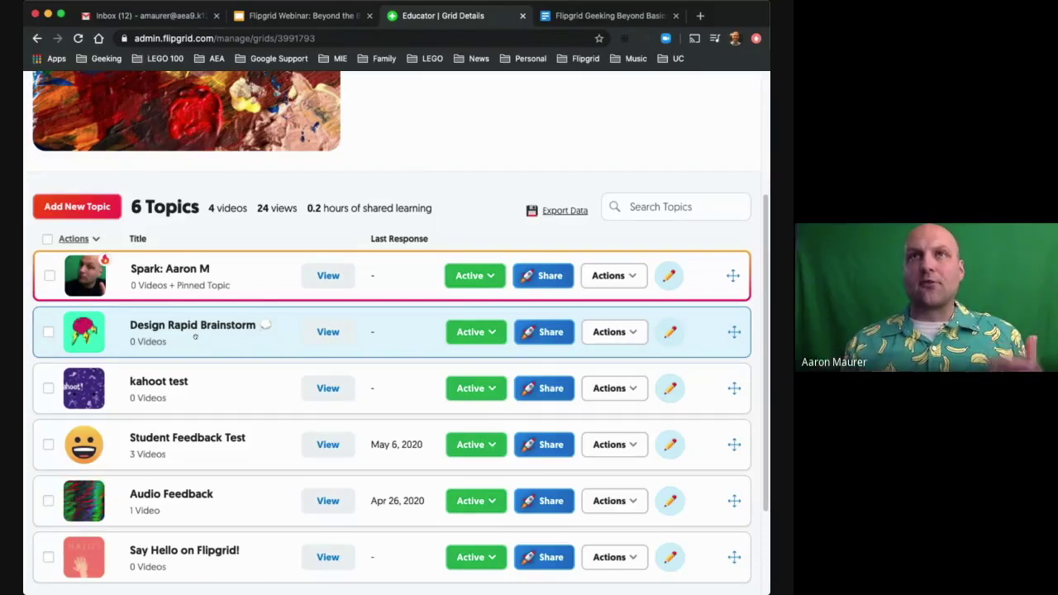
Open the Design Rapid Brainstorm topic, display the QR code in its sharing options and close them
left_click(634, 333)
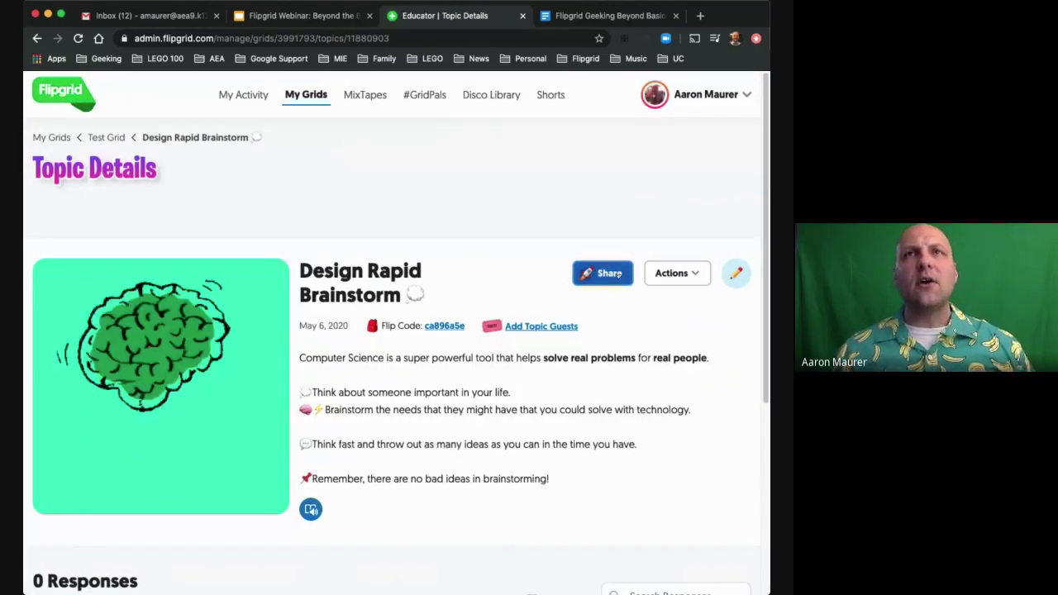
left_click(619, 277)
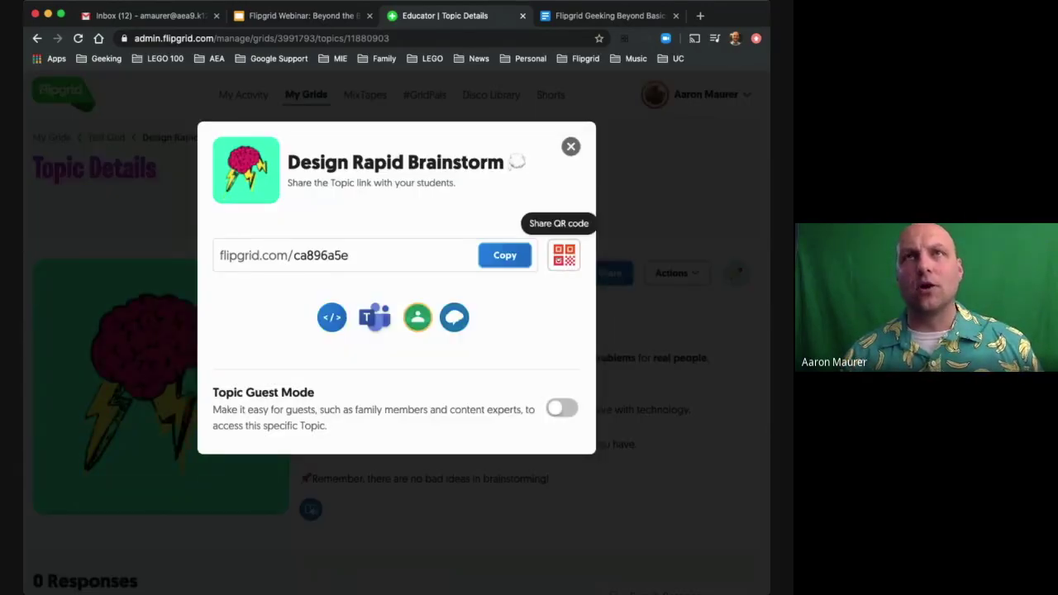
left_click(564, 255)
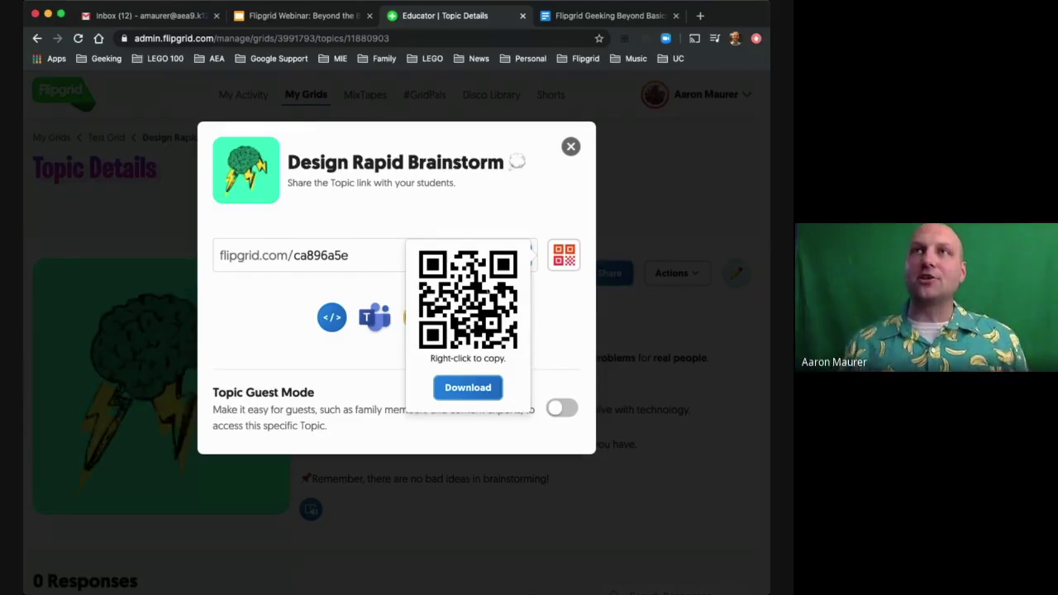
left_click(571, 146)
Check the agenda in the Google Slides presentation and go back to the Test Grid in Flipgrid
left_click(314, 16)
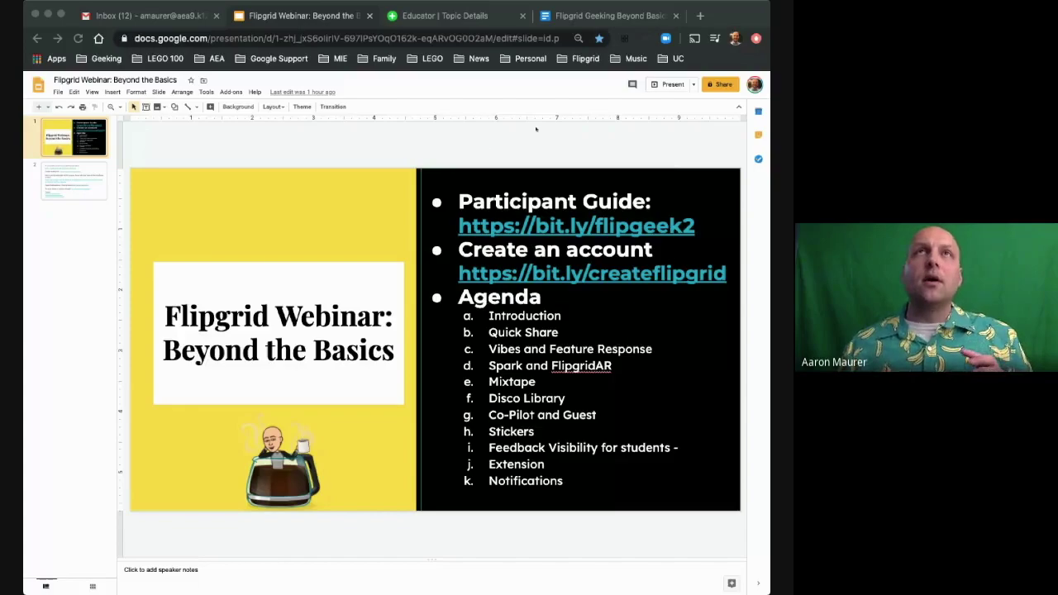
key("ctrl+Tab")
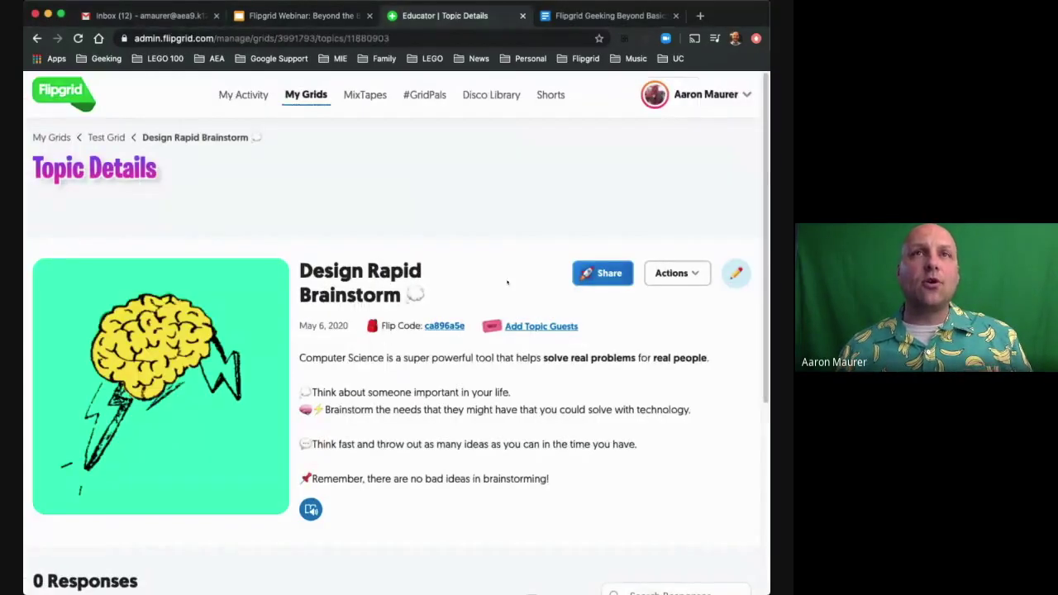
left_click(107, 137)
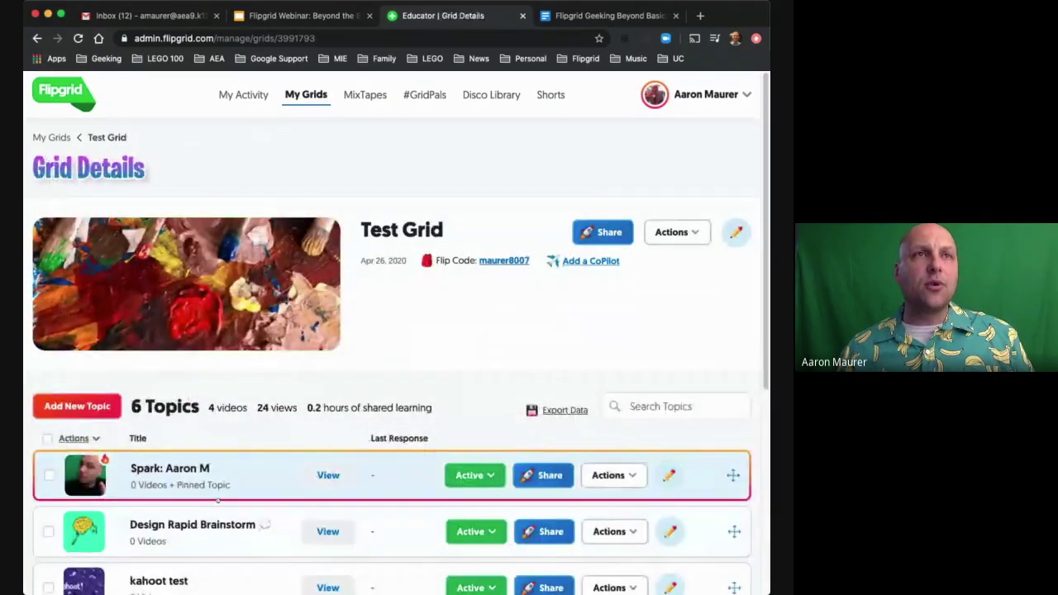
Open the Audio Feedback topic's April 26, 2020 response, start its video and pause it
scroll(199, 480, "down", 3)
left_click(192, 448)
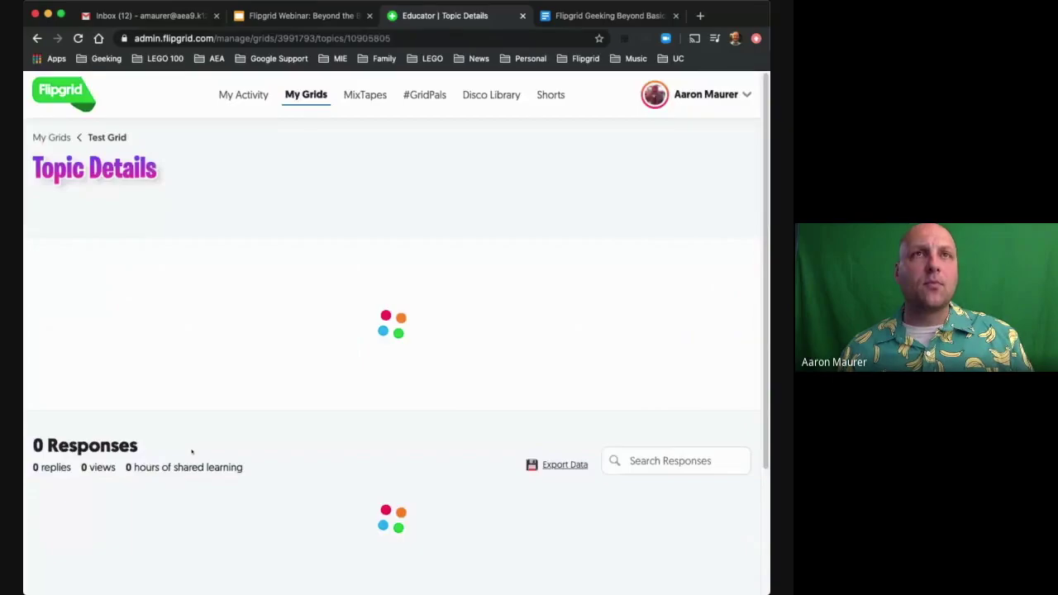
scroll(194, 429, "down", 3)
left_click(194, 429)
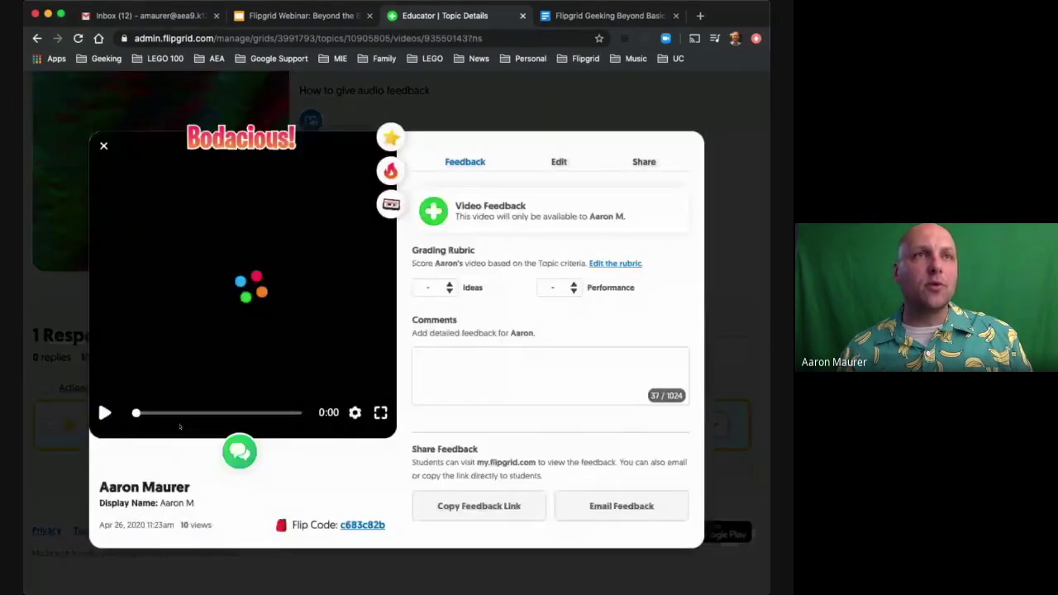
left_click(105, 413)
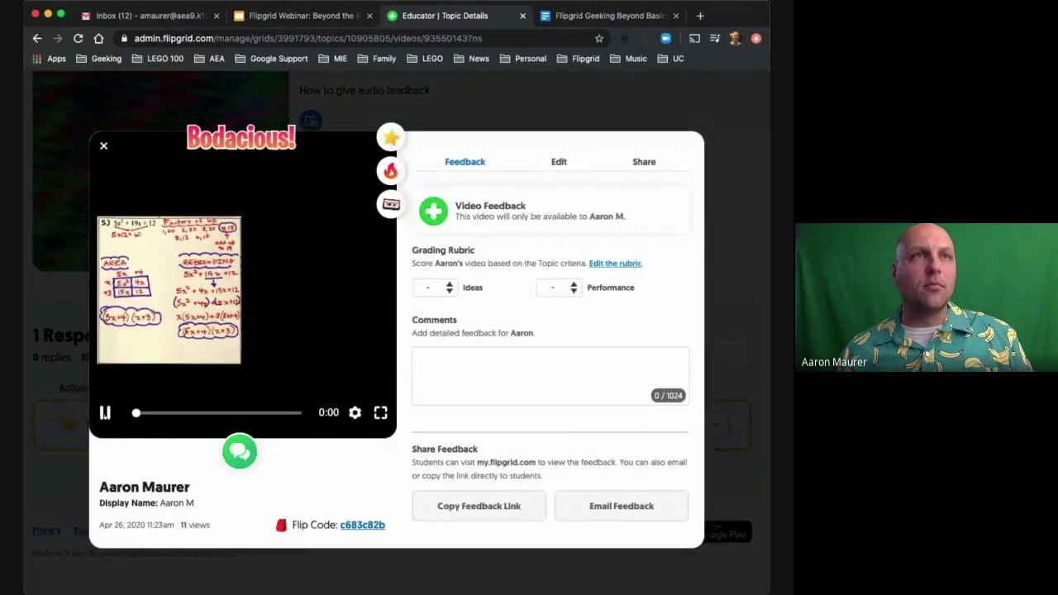
left_click(105, 413)
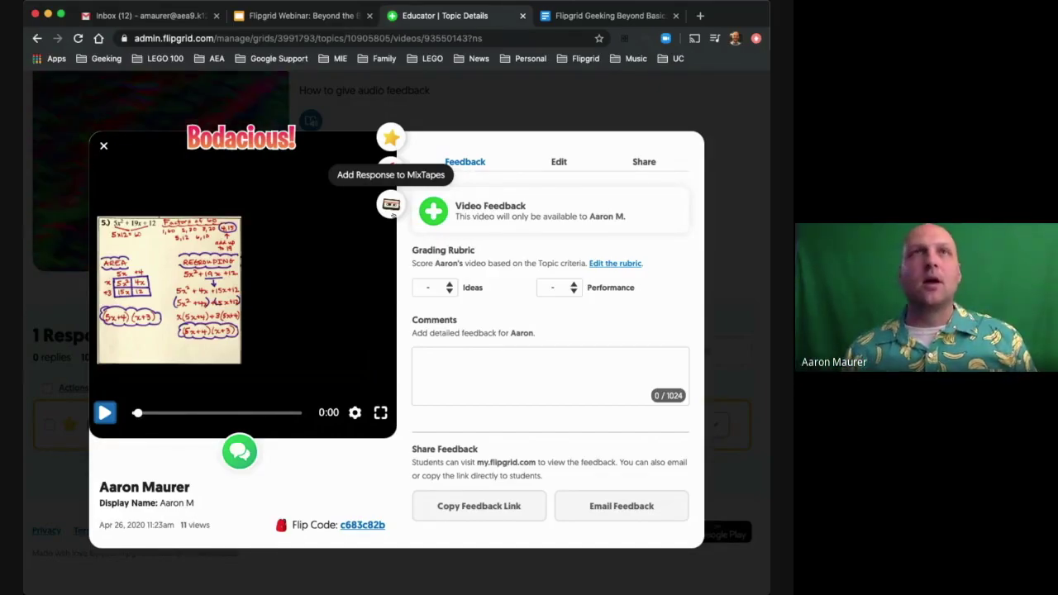
Show the Add to MixTapes choices for the response, dismiss them without adding the video and close the response
left_click(392, 207)
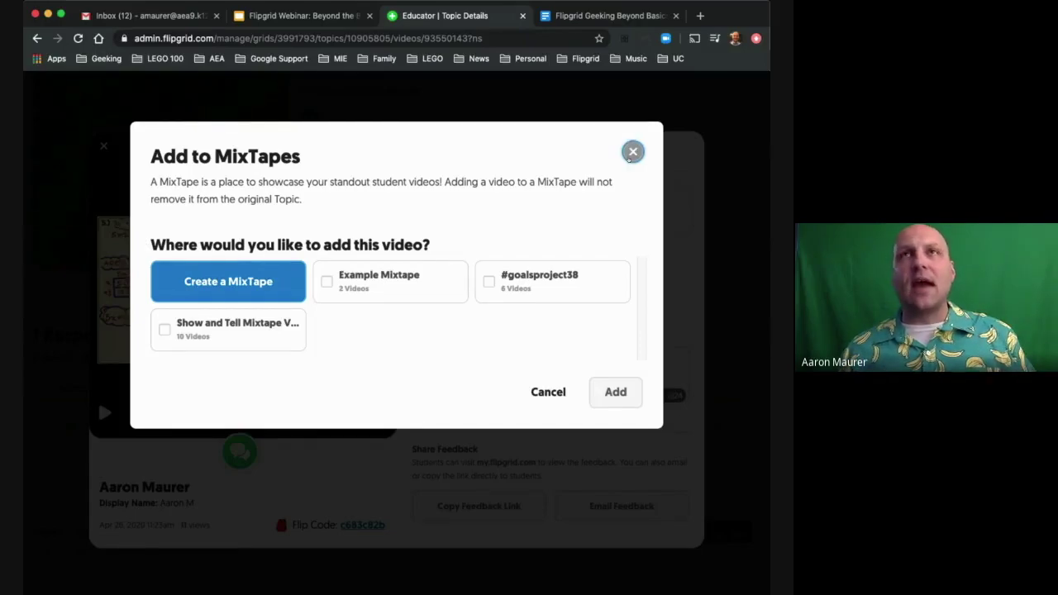
left_click(632, 152)
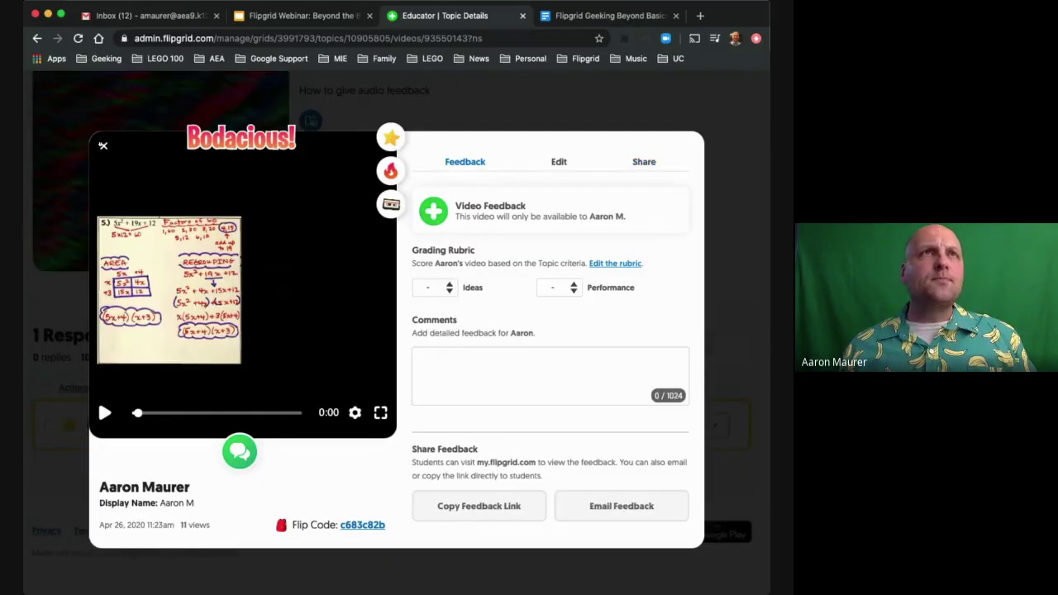
key("Escape")
scroll(378, 289, "up", 3)
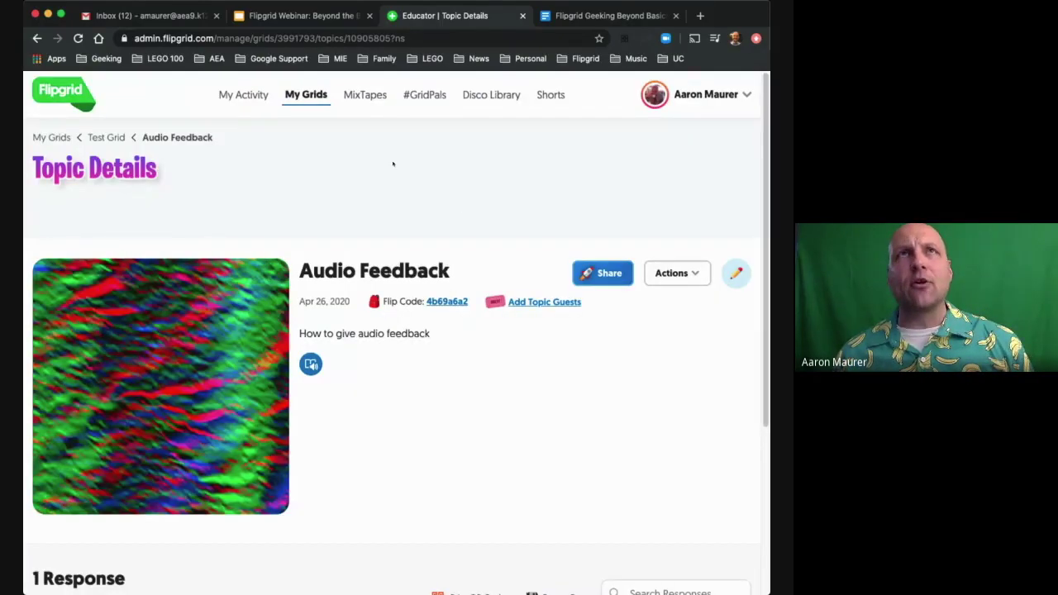
Open Show and Tell Mixtape Volume 1 from the MixTapes page and look through its videos
left_click(355, 96)
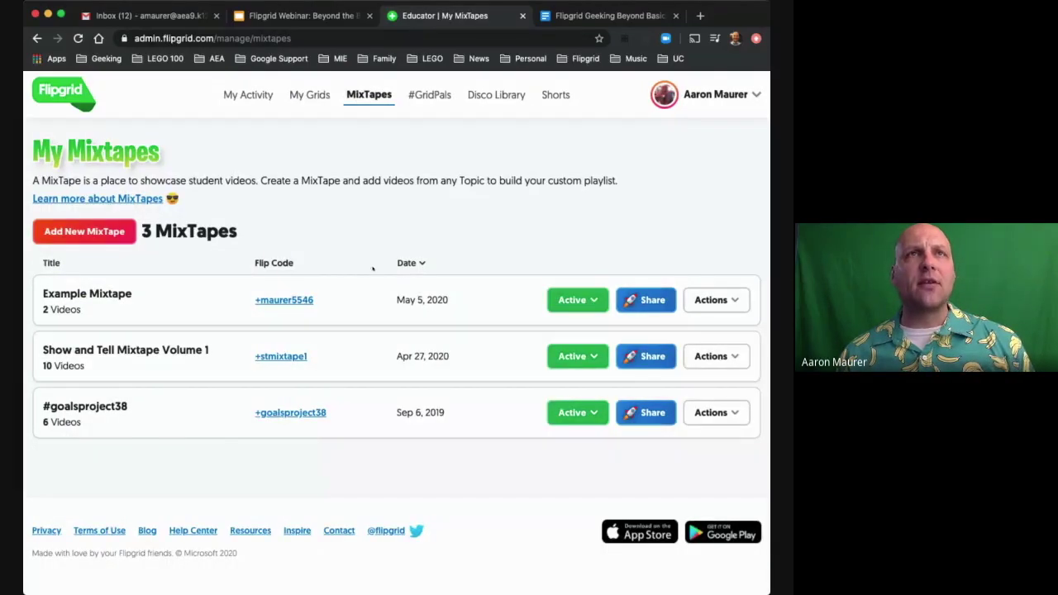
left_click(142, 351)
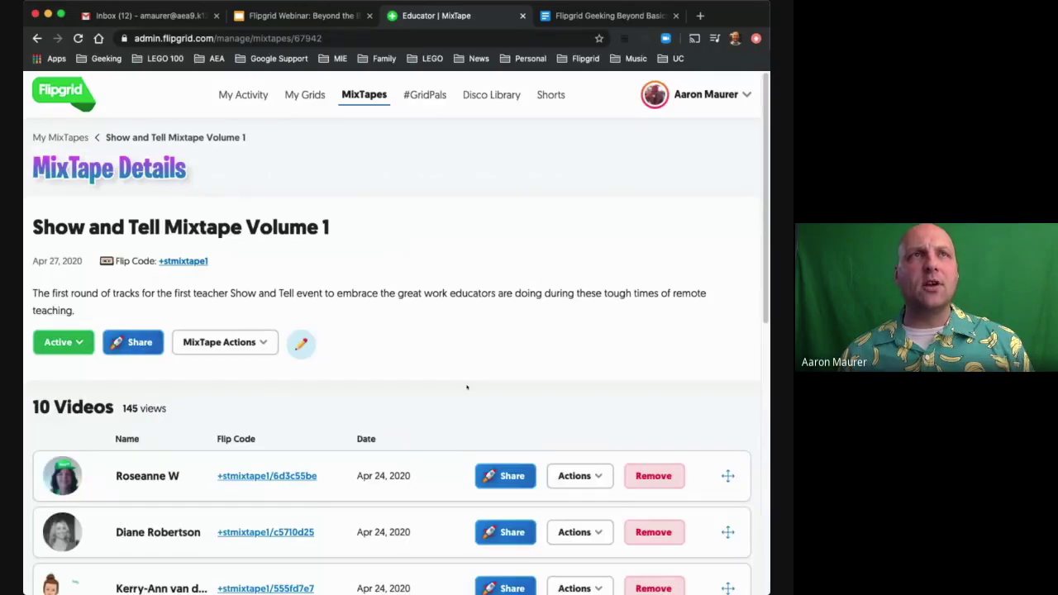
scroll(468, 387, "down", 2)
scroll(465, 383, "down", 2)
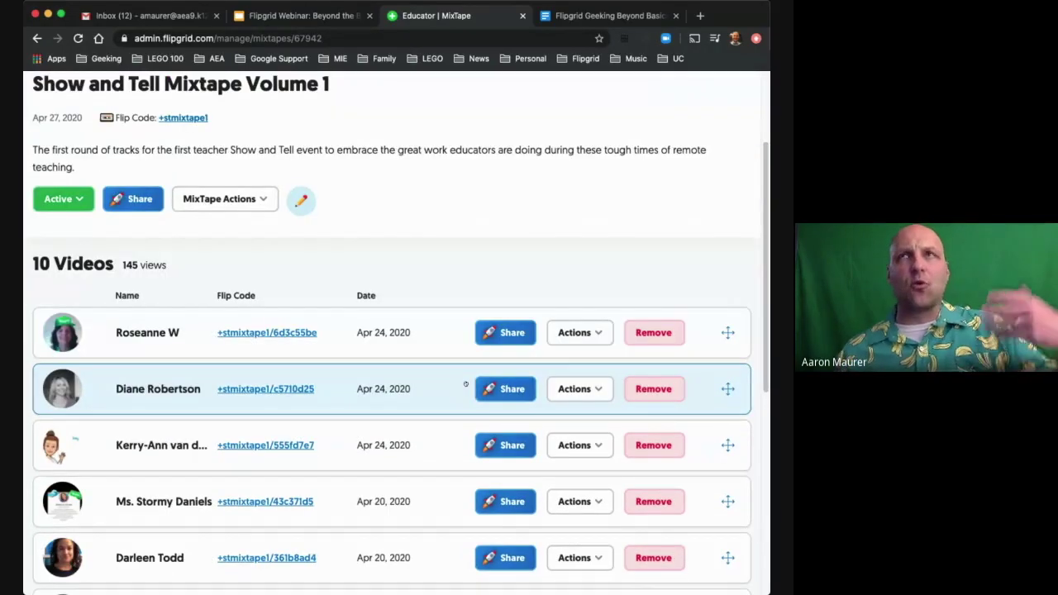
scroll(465, 384, "down", 1)
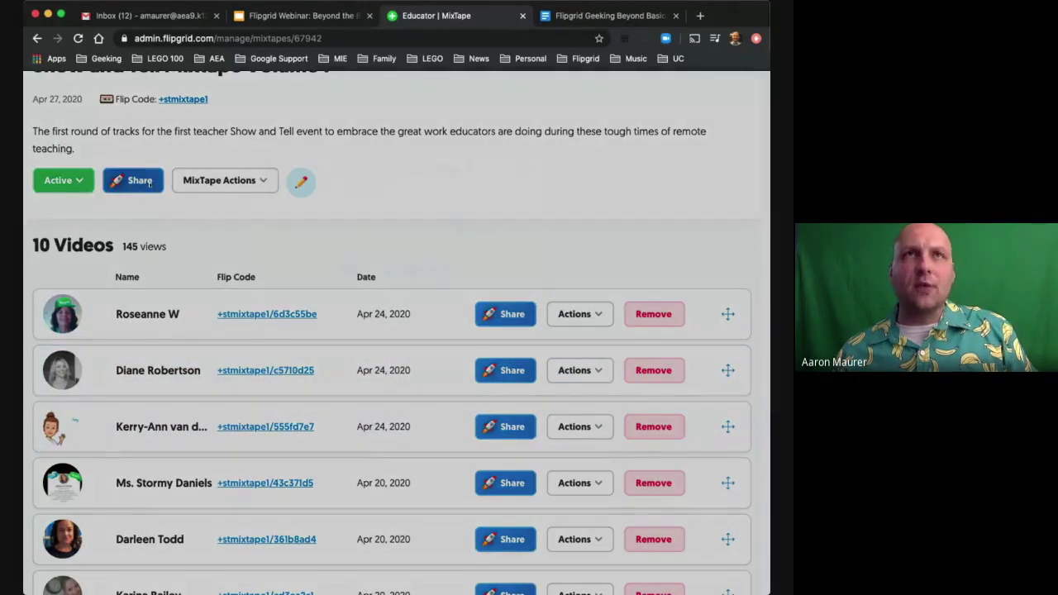
View the sharing options of Show and Tell Mixtape Volume 1, display its QR code and close them
left_click(149, 182)
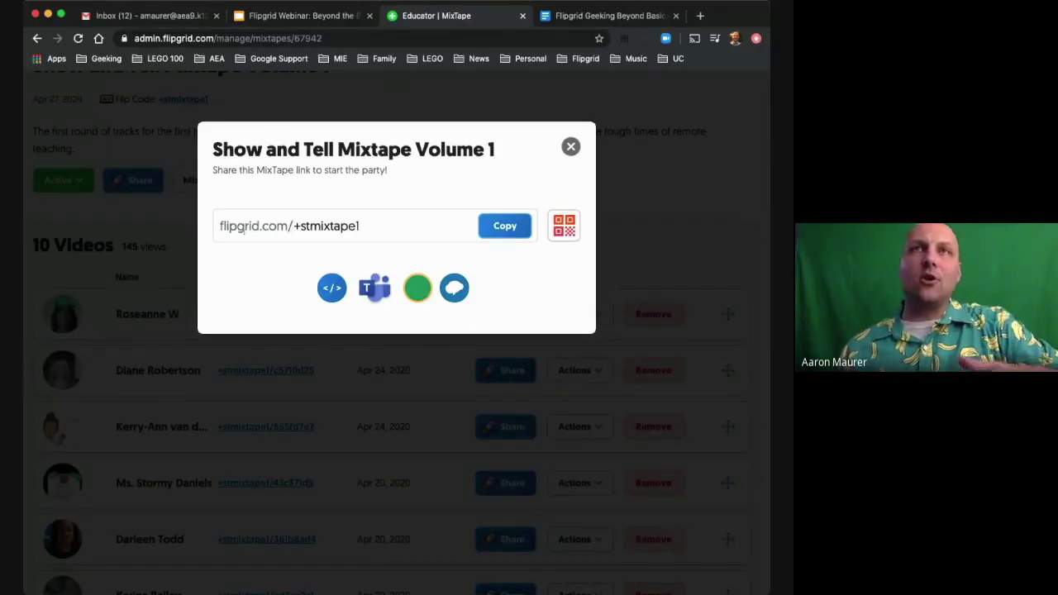
left_click(564, 226)
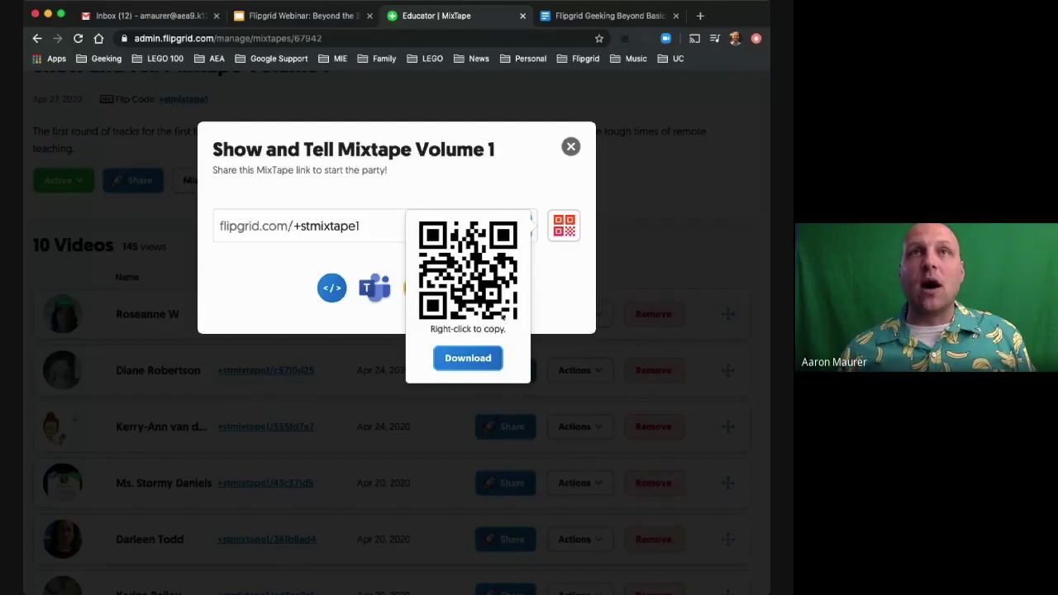
left_click(559, 282)
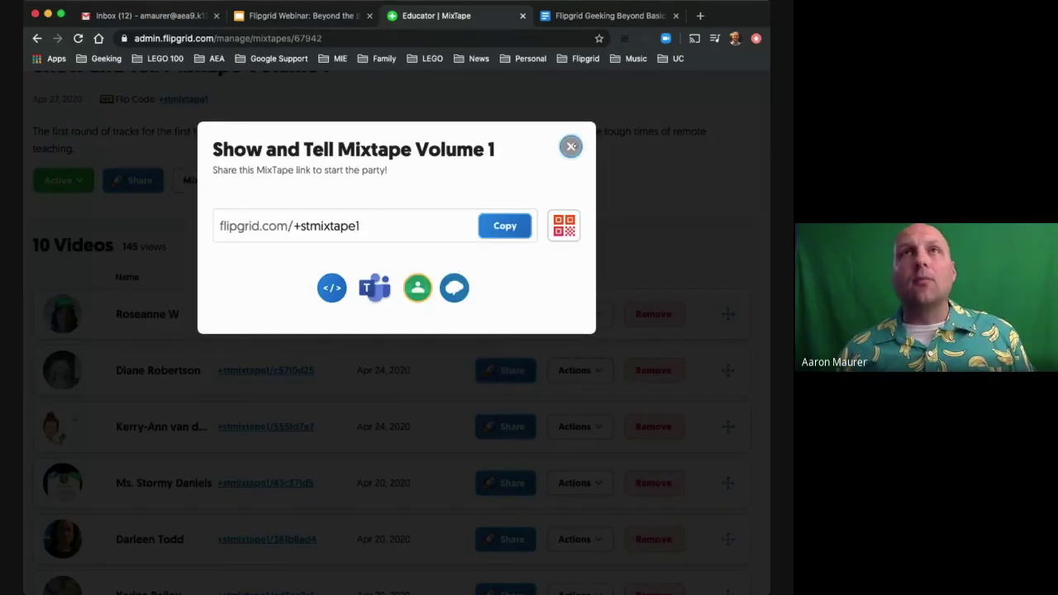
left_click(571, 147)
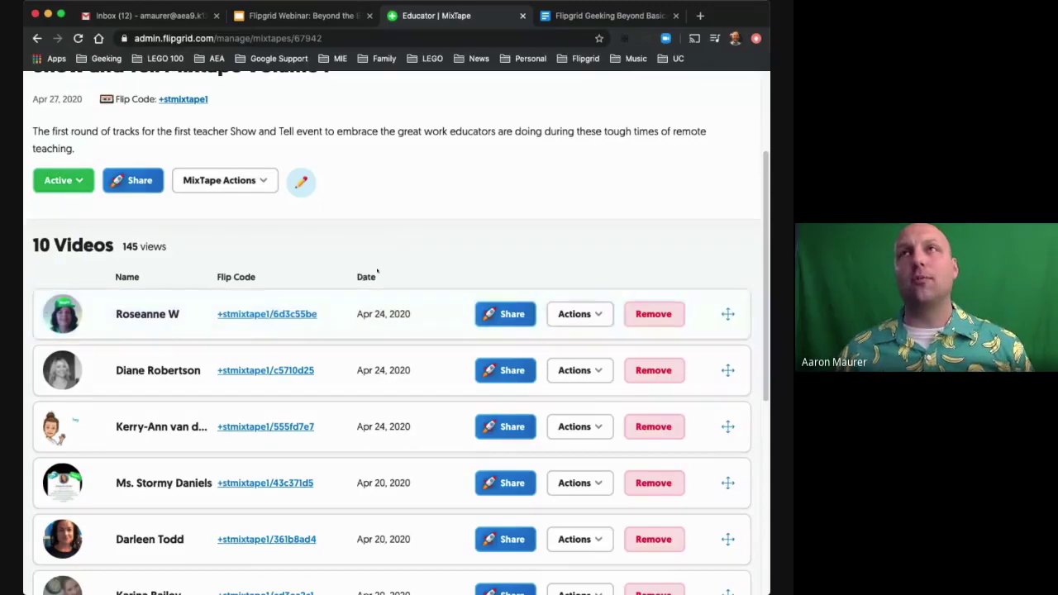
Copy the share link of Show and Tell Mixtape Volume 1 and open it in a new browser tab
scroll(222, 240, "up", 1)
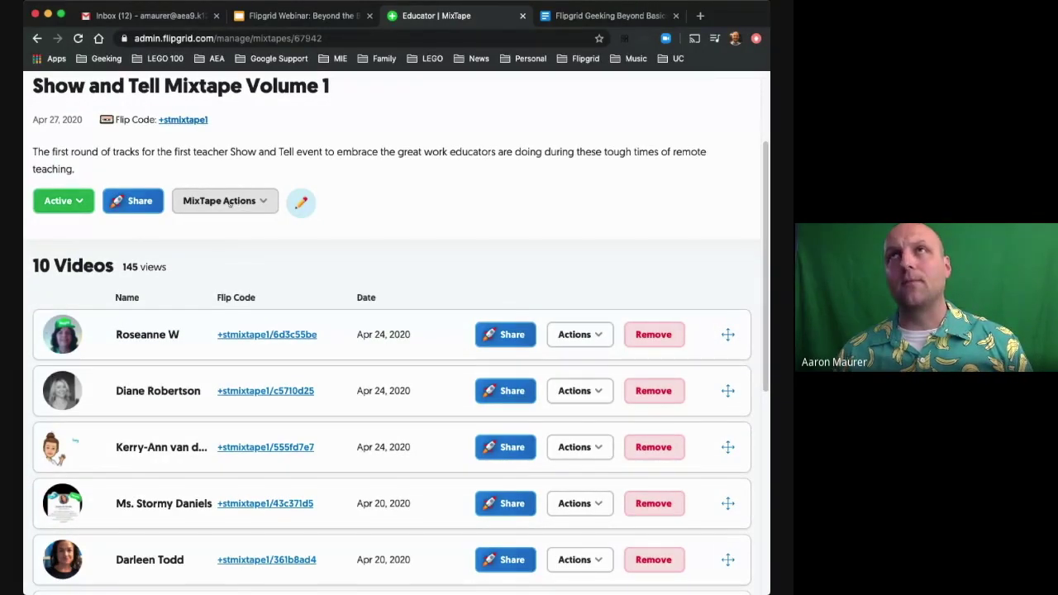
scroll(414, 269, "down", 3)
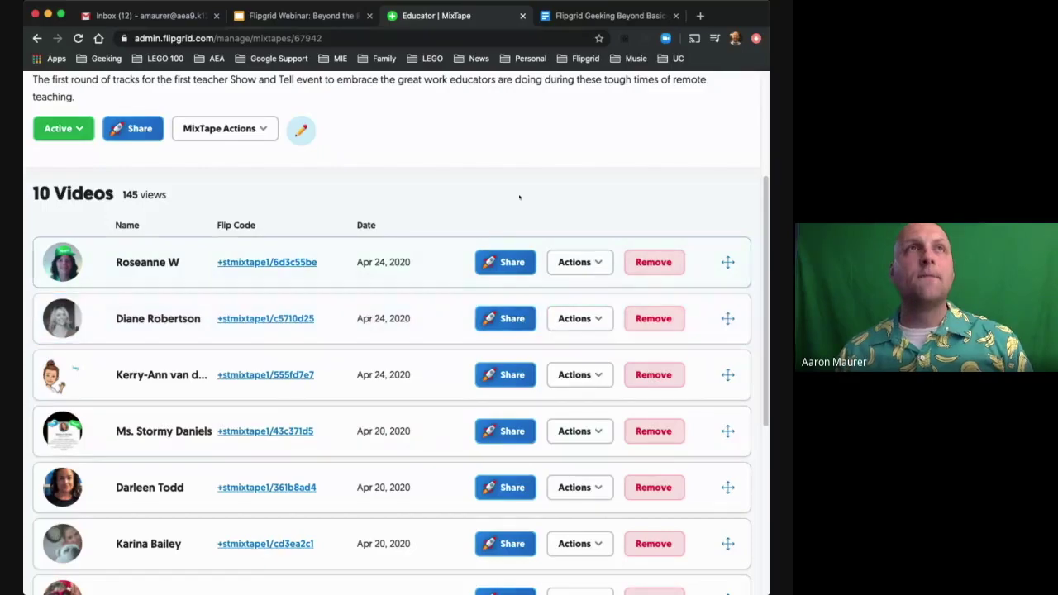
left_click(133, 128)
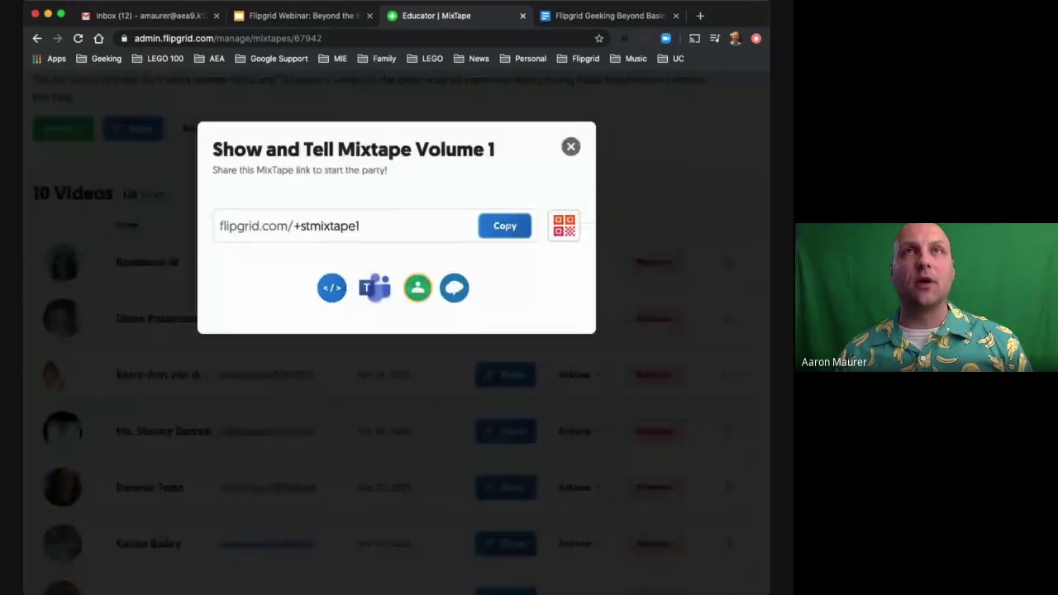
left_click(506, 226)
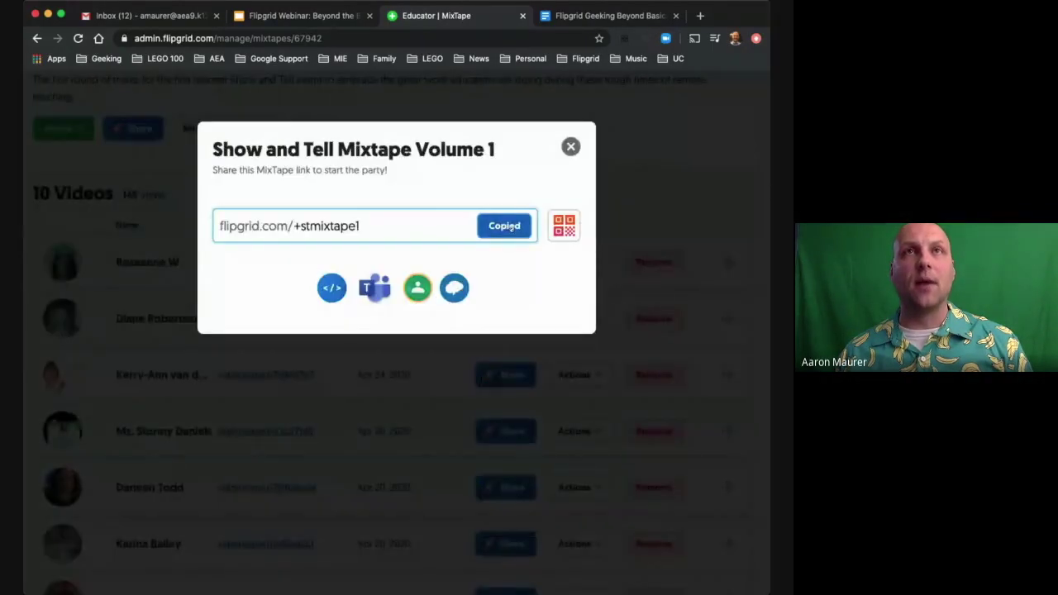
left_click(570, 147)
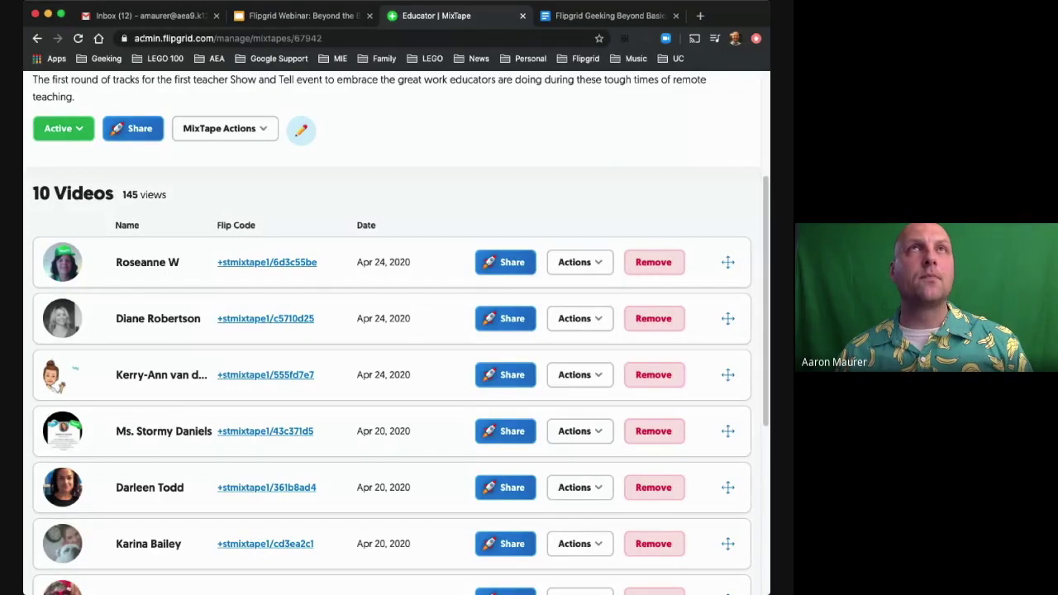
left_click(700, 16)
key("super+v")
key("Return")
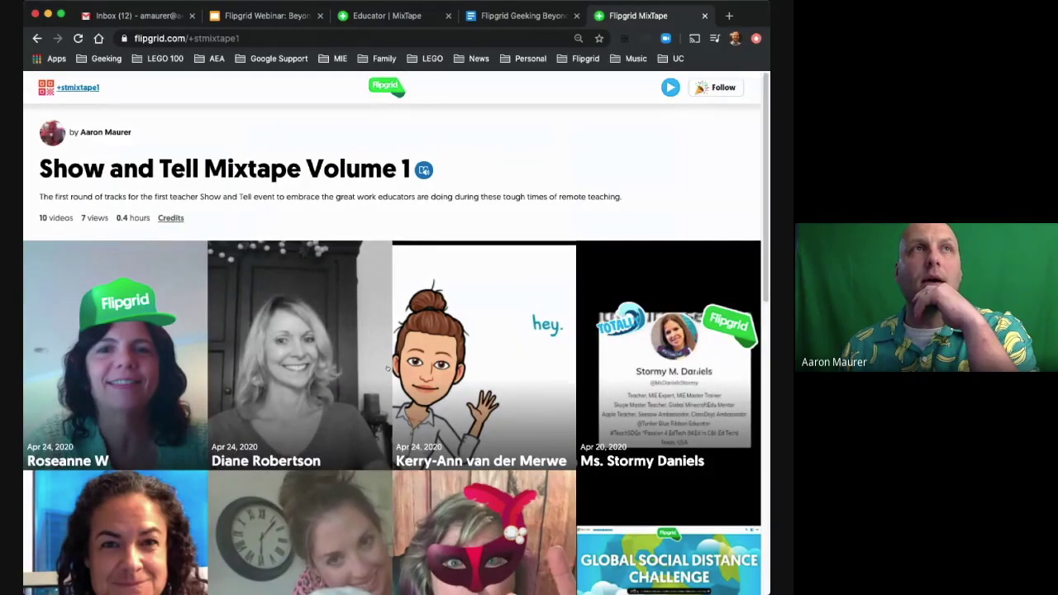
Look through the videos and the Starring credits on the public page of Show and Tell Mixtape Volume 1
scroll(387, 369, "down", 1)
scroll(387, 368, "down", 1)
scroll(410, 400, "down", 3)
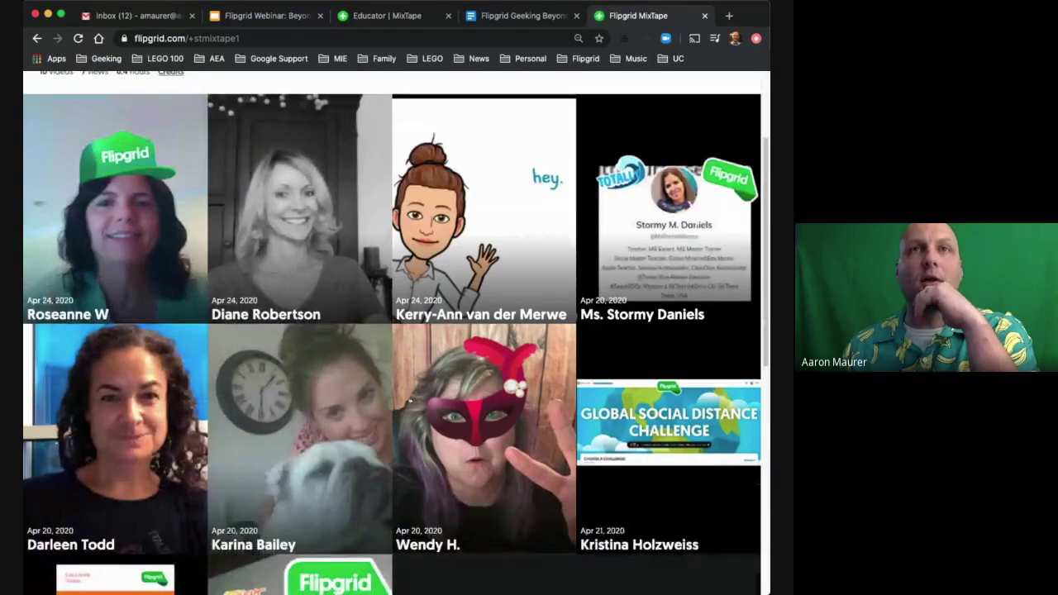
scroll(411, 400, "down", 14)
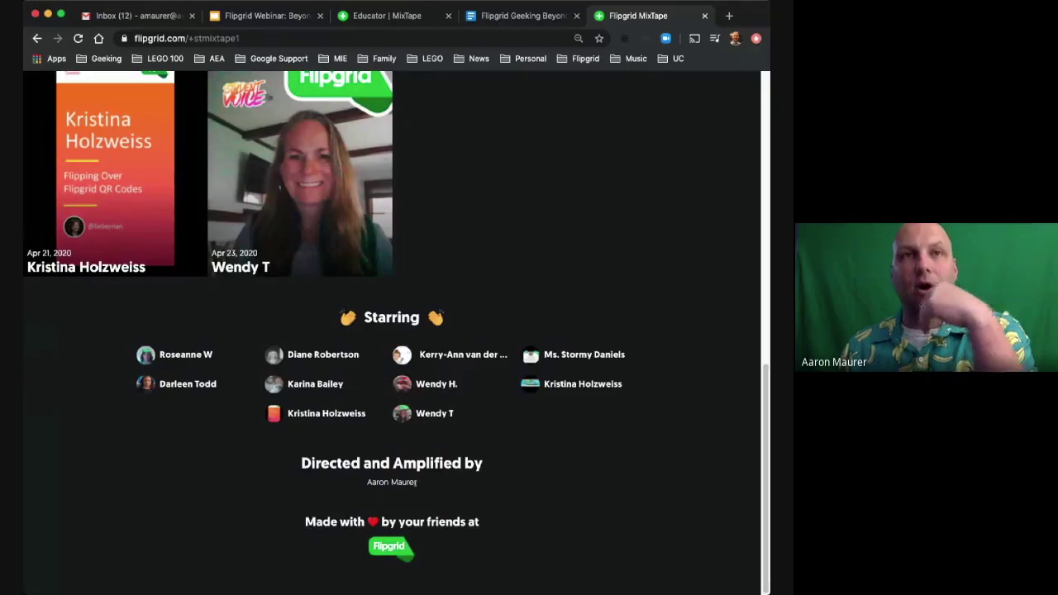
scroll(407, 496, "up", 1)
scroll(407, 496, "up", 15)
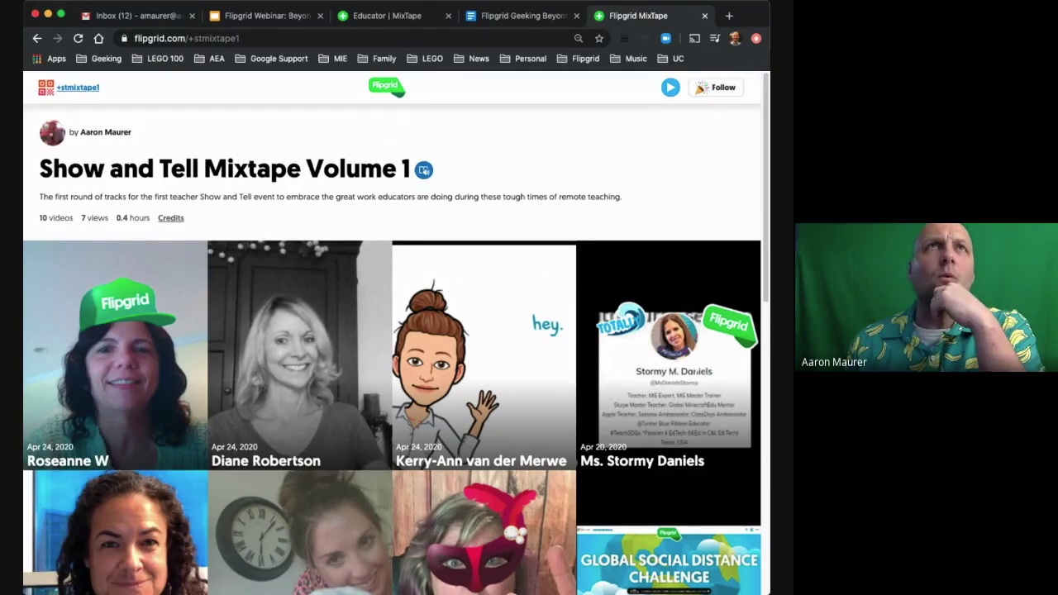
Check the agenda on the Flipgrid Webinar: Beyond the Basics slide and return to the educator's MixTape details page
left_click(264, 16)
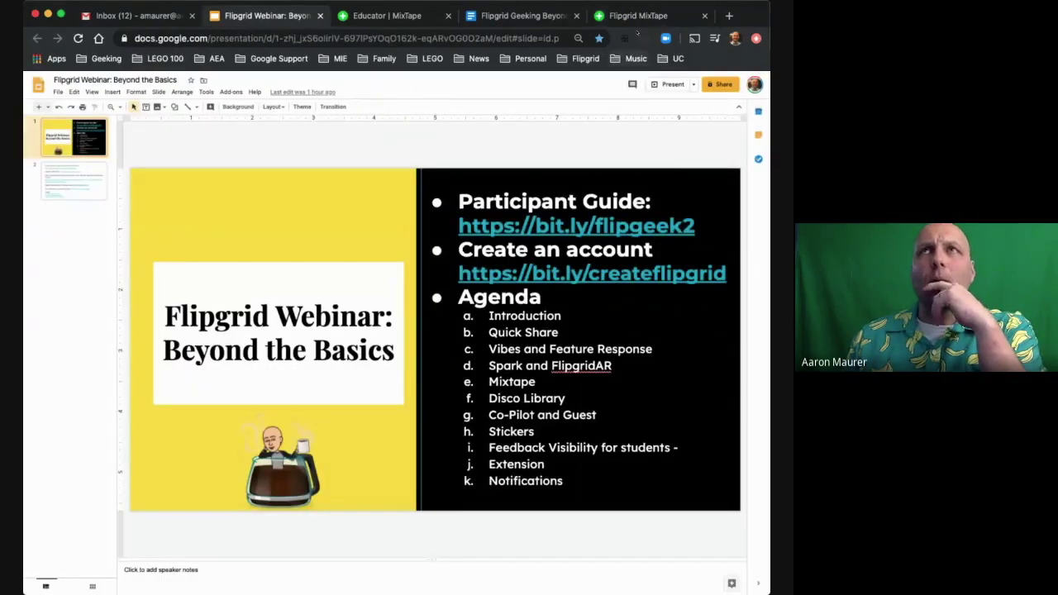
left_click(639, 16)
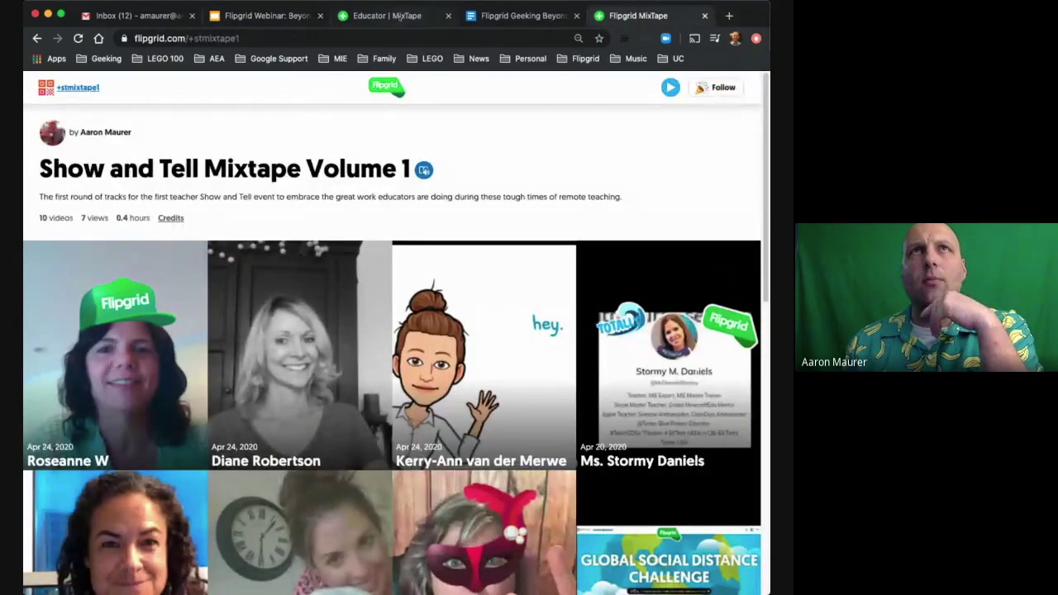
left_click(387, 16)
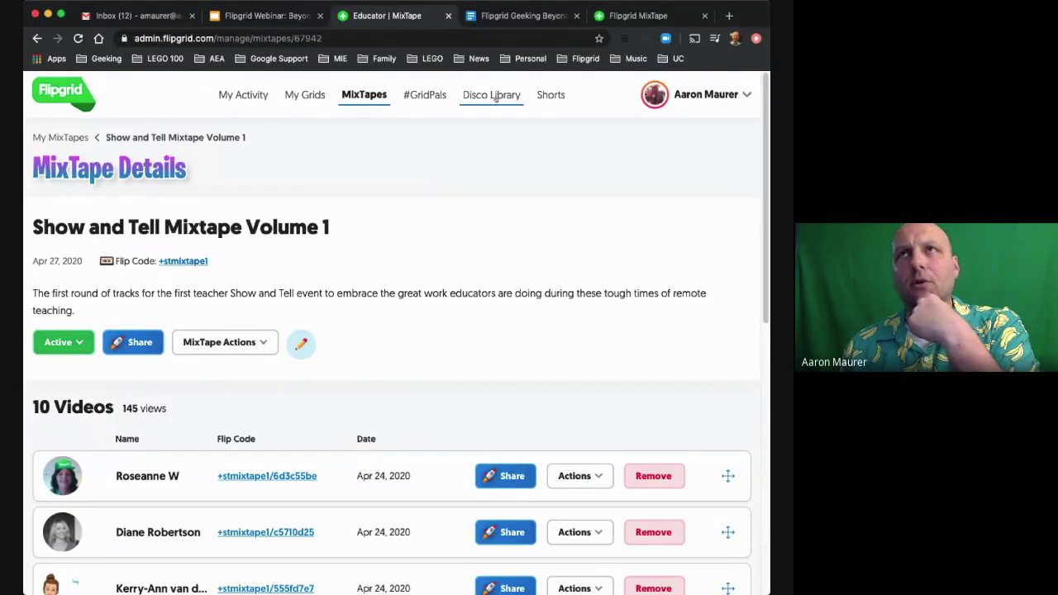
Open the Disco Library and look through its weekly hits, featured playlists and topic list
left_click(492, 95)
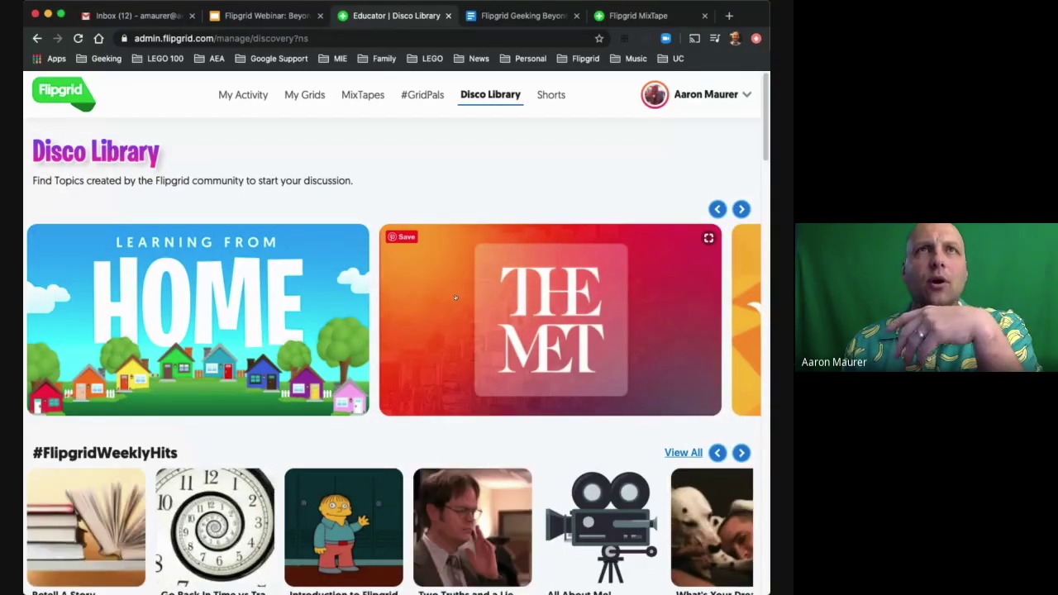
scroll(447, 273, "down", 5)
scroll(456, 298, "down", 10)
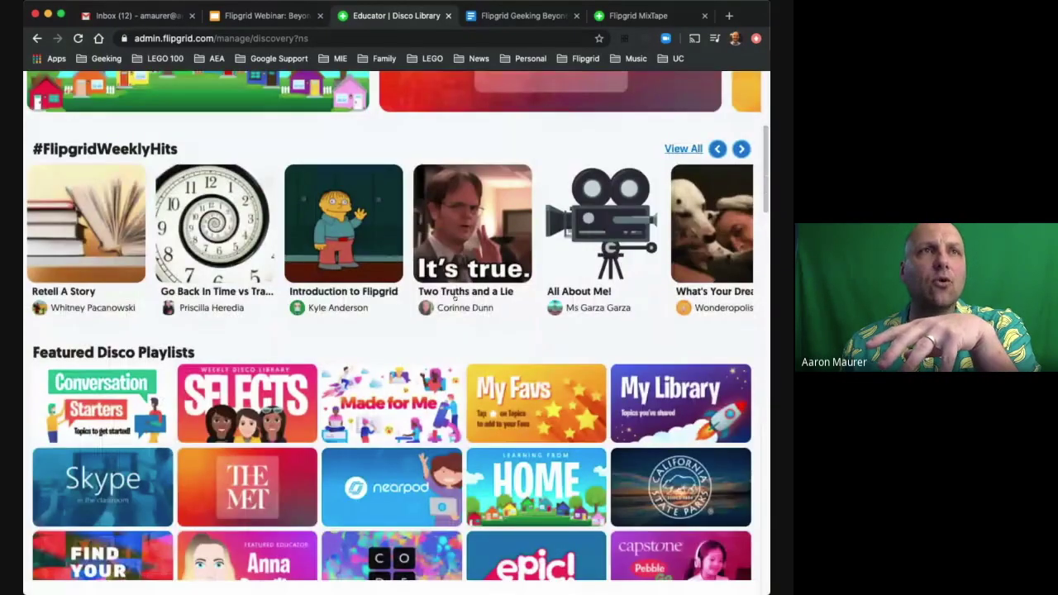
scroll(460, 298, "down", 2)
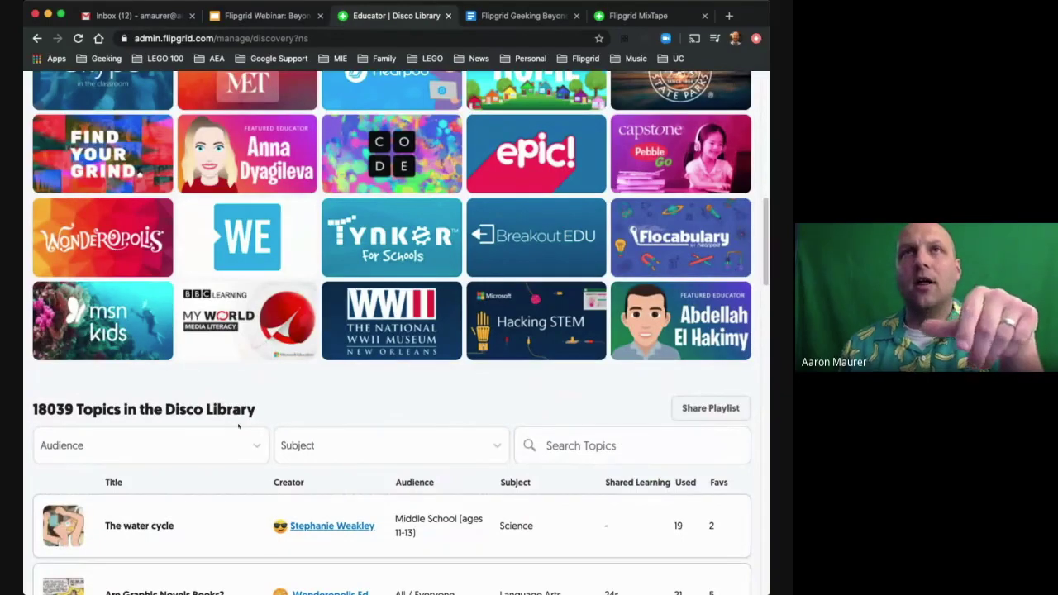
scroll(238, 426, "up", 1)
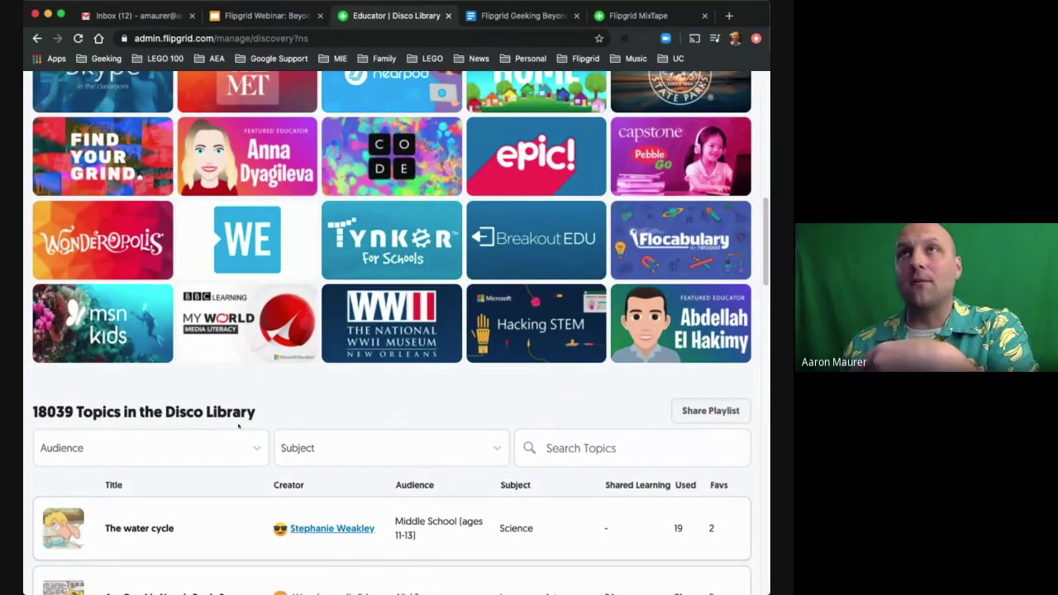
scroll(238, 425, "up", 3)
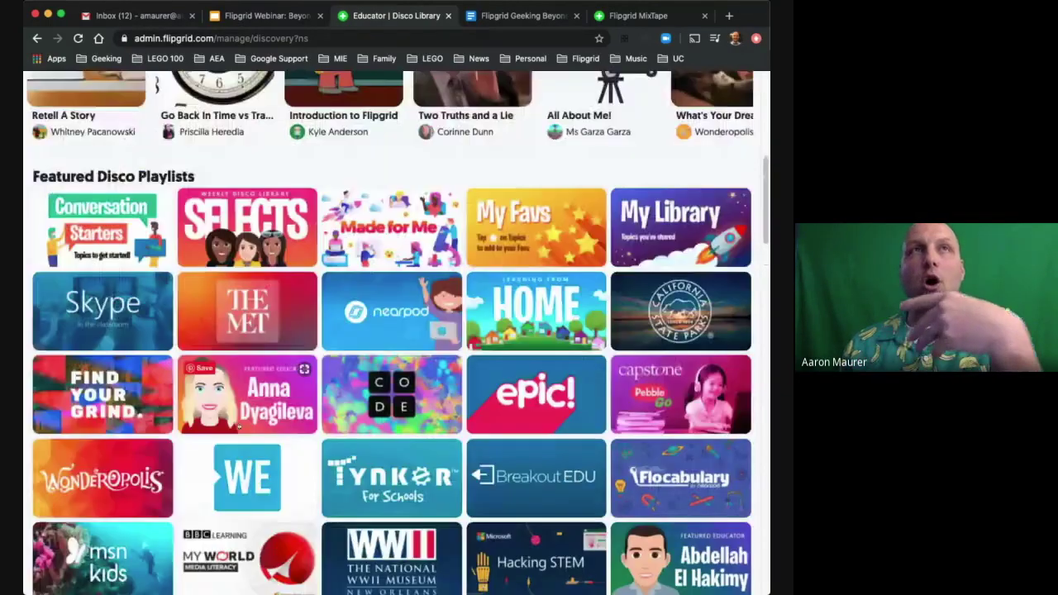
scroll(238, 419, "down", 1)
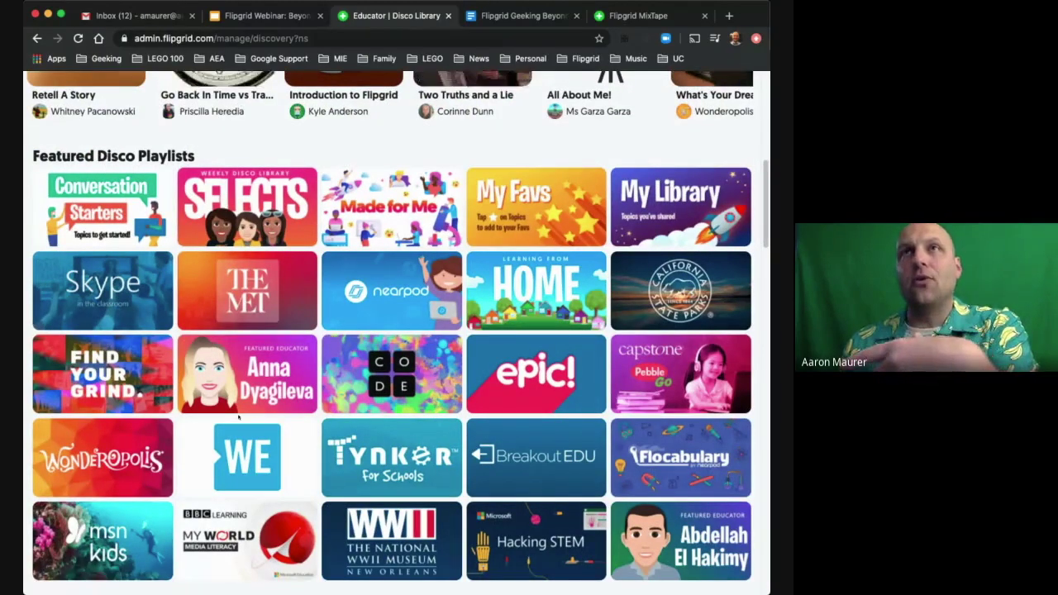
scroll(238, 417, "down", 1)
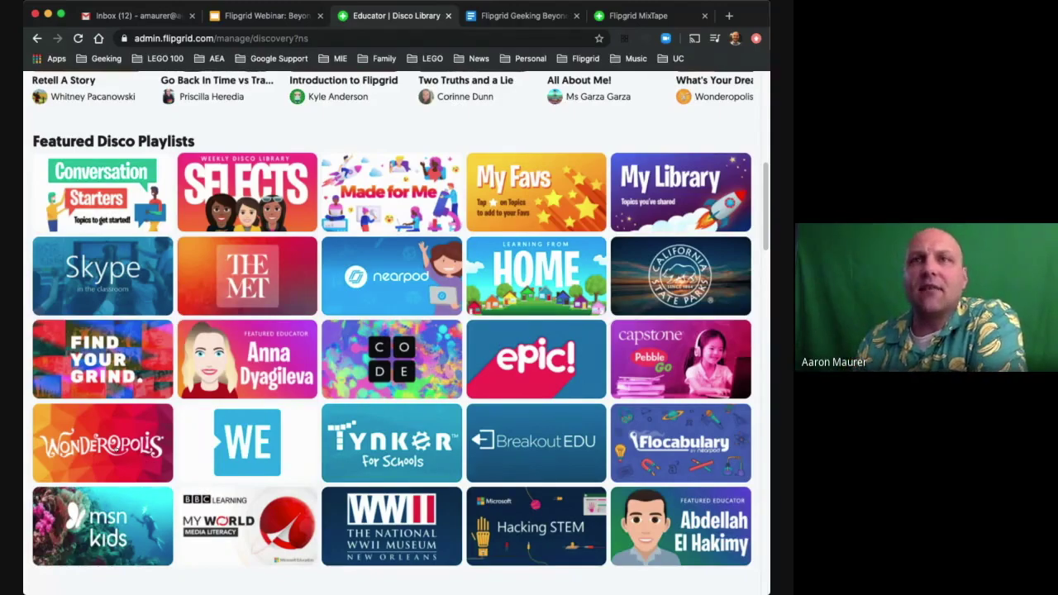
Open the Wonderopolis playlist and view the details of its topic Can Music Help You Think?
left_click(114, 459)
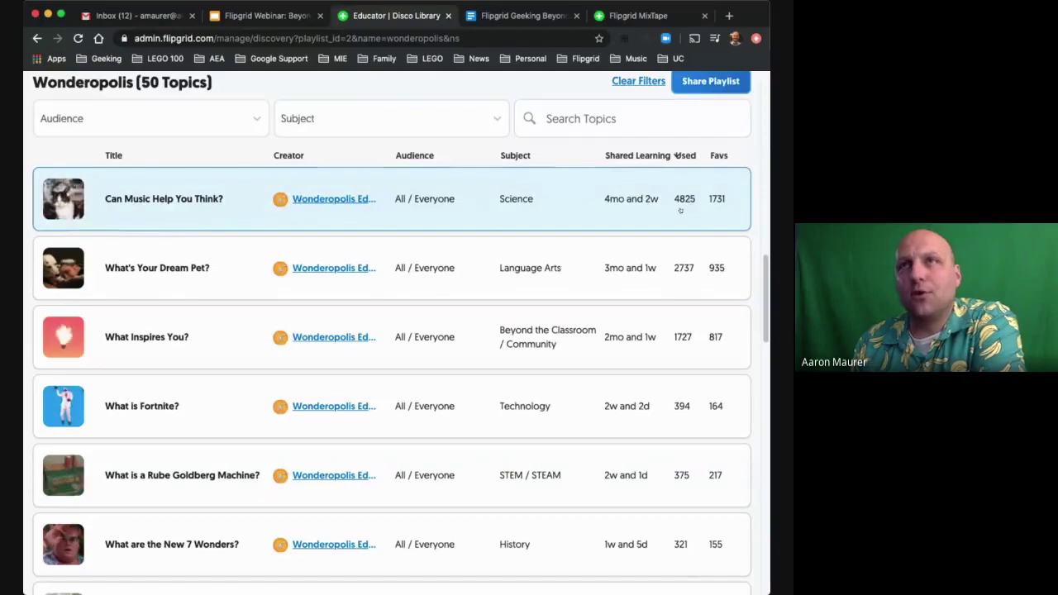
left_click(157, 199)
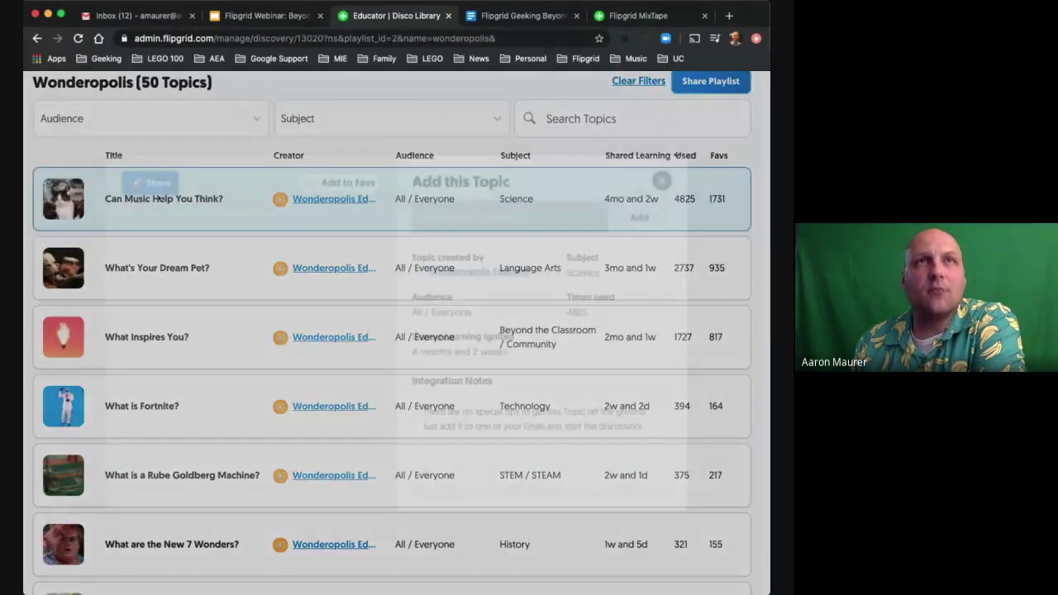
scroll(421, 449, "down", 2)
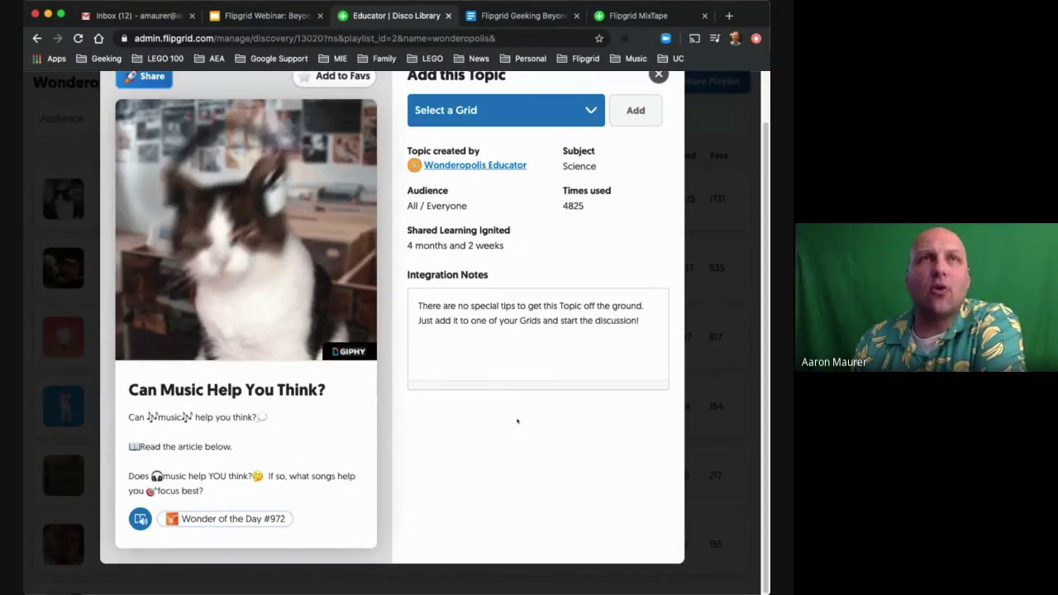
scroll(517, 421, "up", 2)
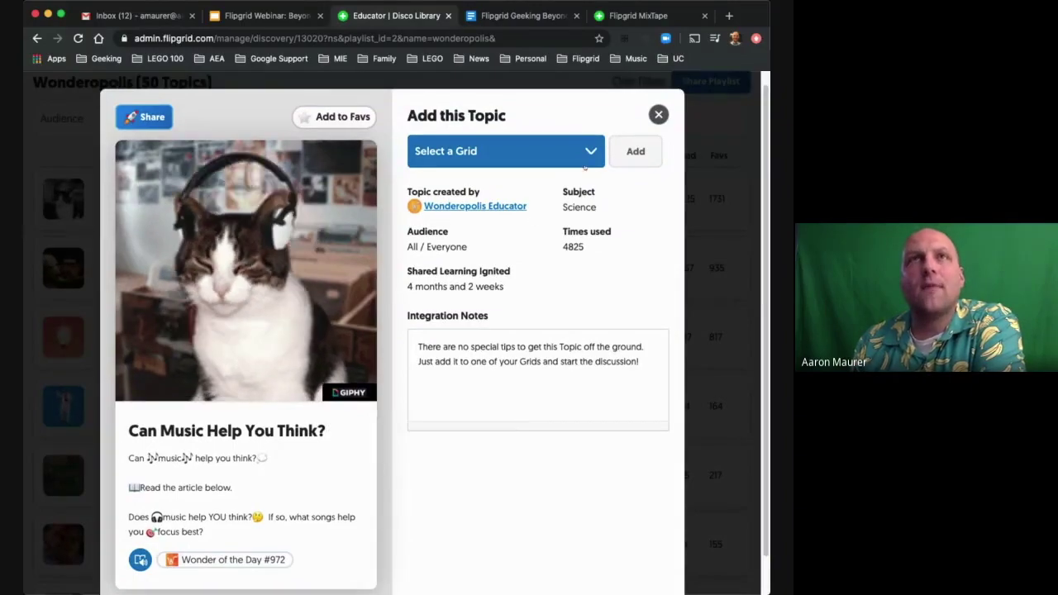
Add the Can Music Help You Think? topic to Test Grid
left_click(496, 168)
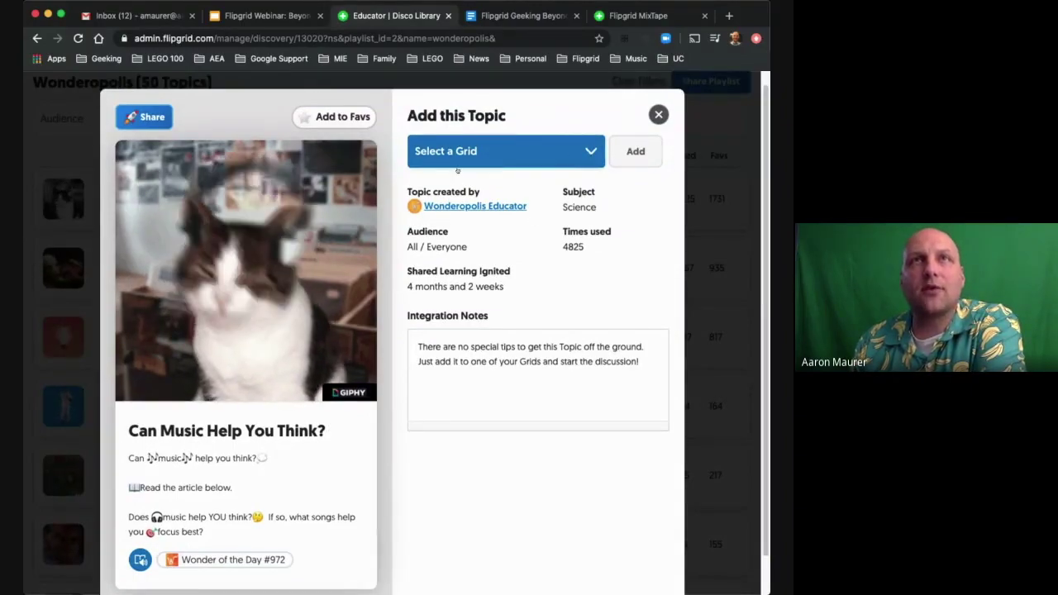
left_click(459, 161)
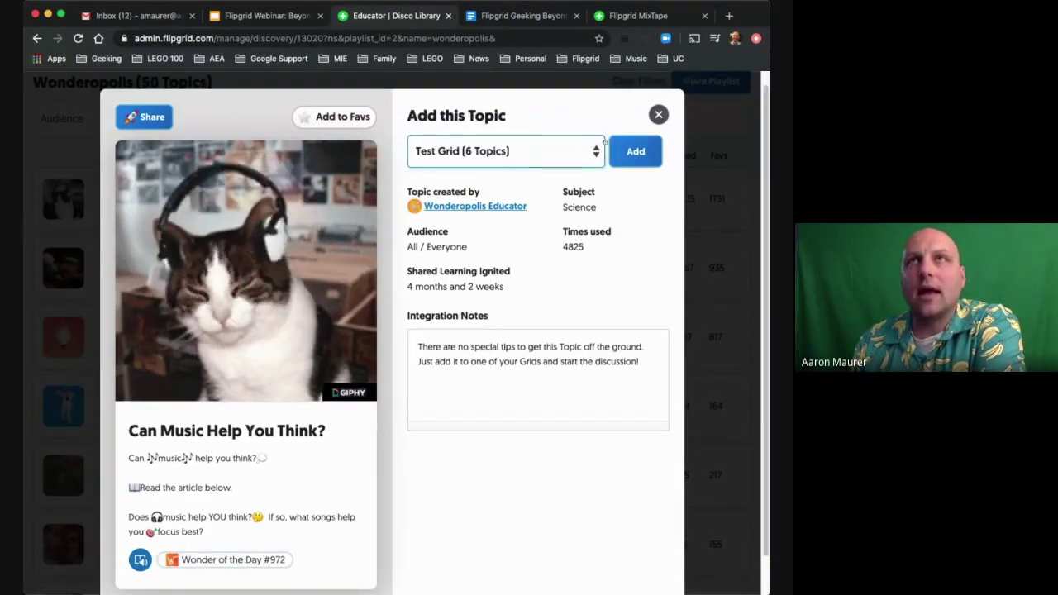
left_click(636, 150)
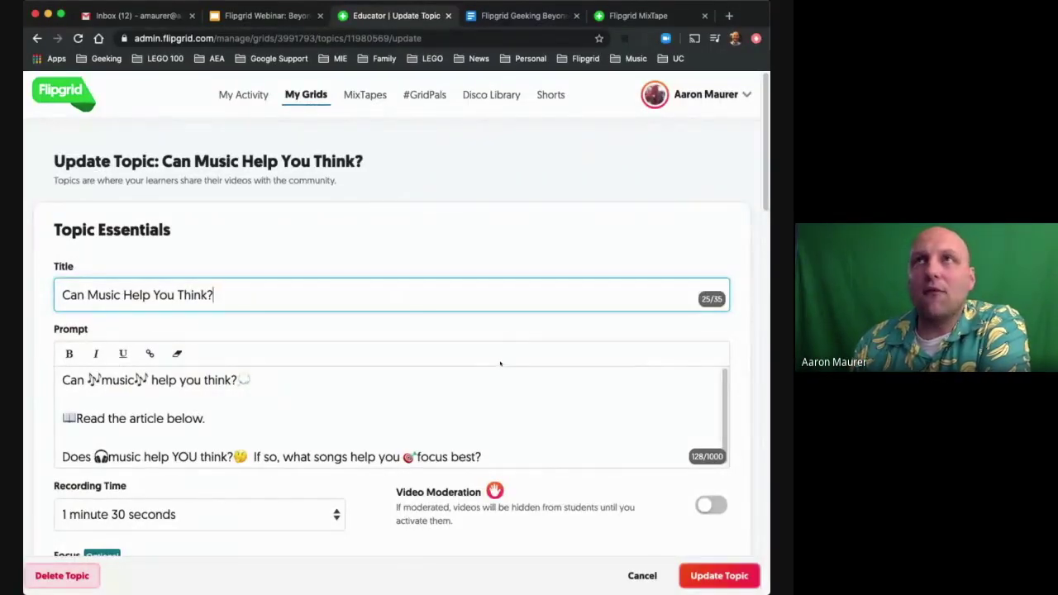
Review the added topic's title, prompt, recording time, focus, tip and attachment settings, and return to the Disco Library
scroll(503, 365, "down", 1)
scroll(502, 366, "down", 1)
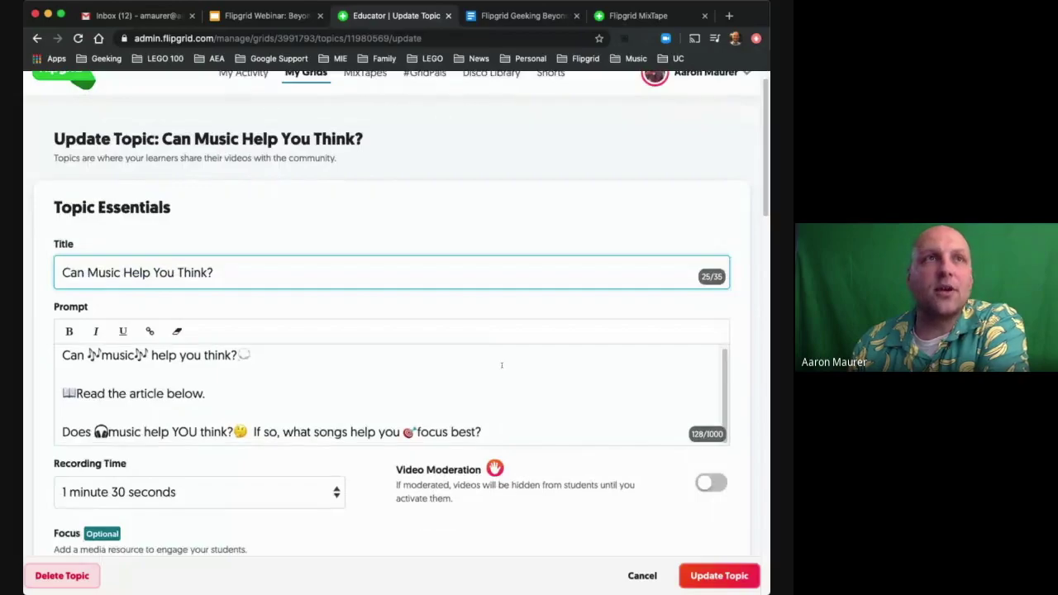
scroll(744, 444, "down", 1)
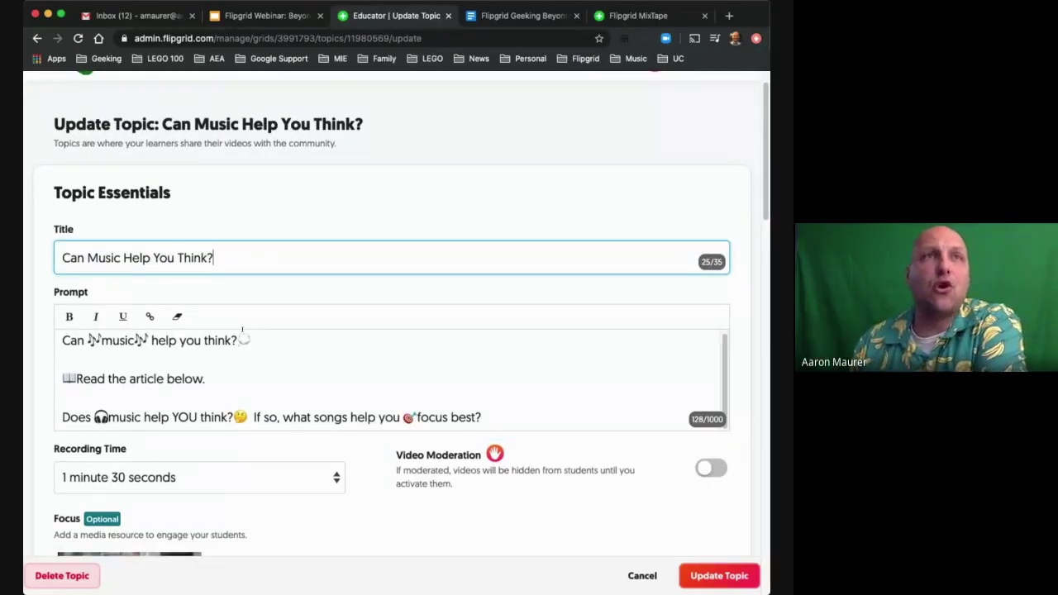
scroll(413, 449, "down", 5)
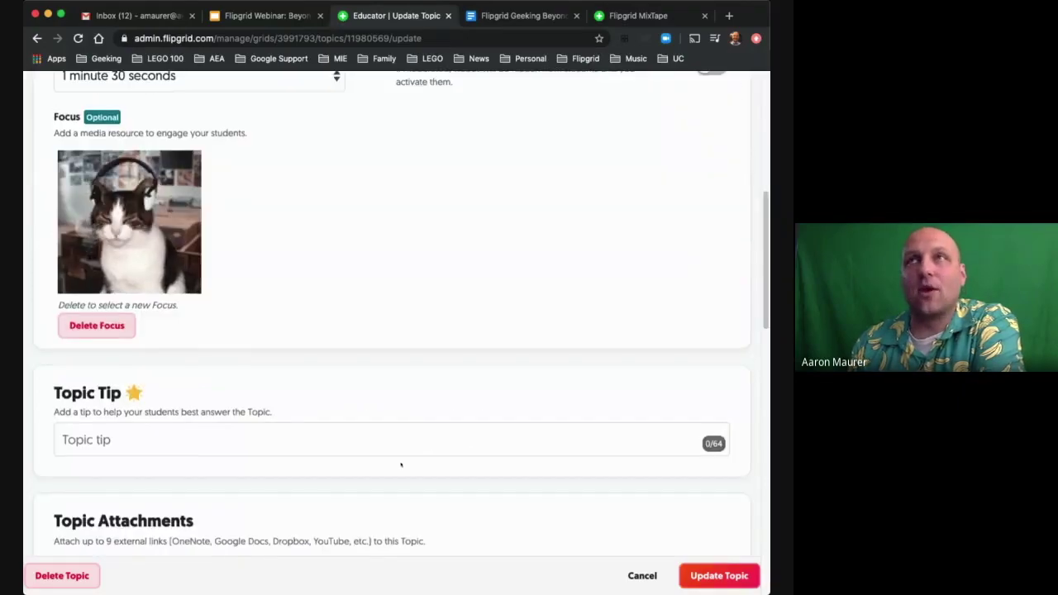
scroll(401, 464, "up", 3)
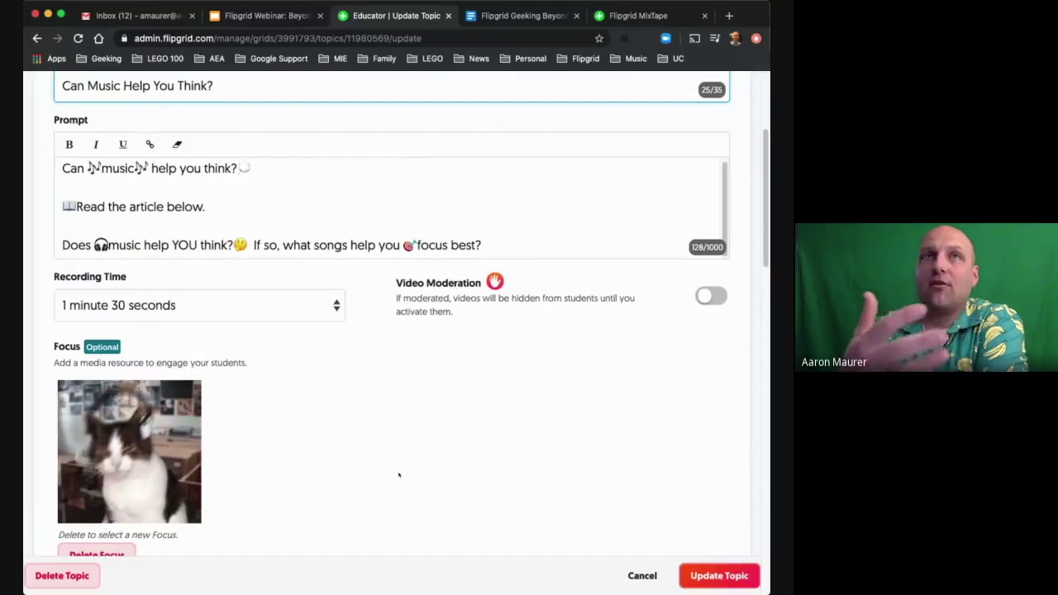
scroll(411, 435, "down", 2)
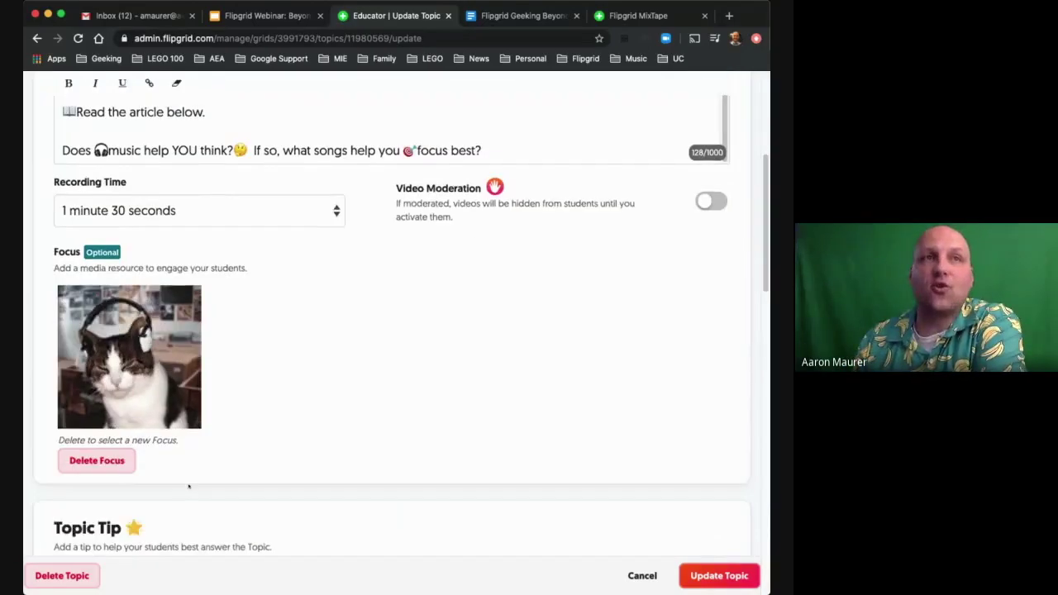
scroll(347, 472, "down", 5)
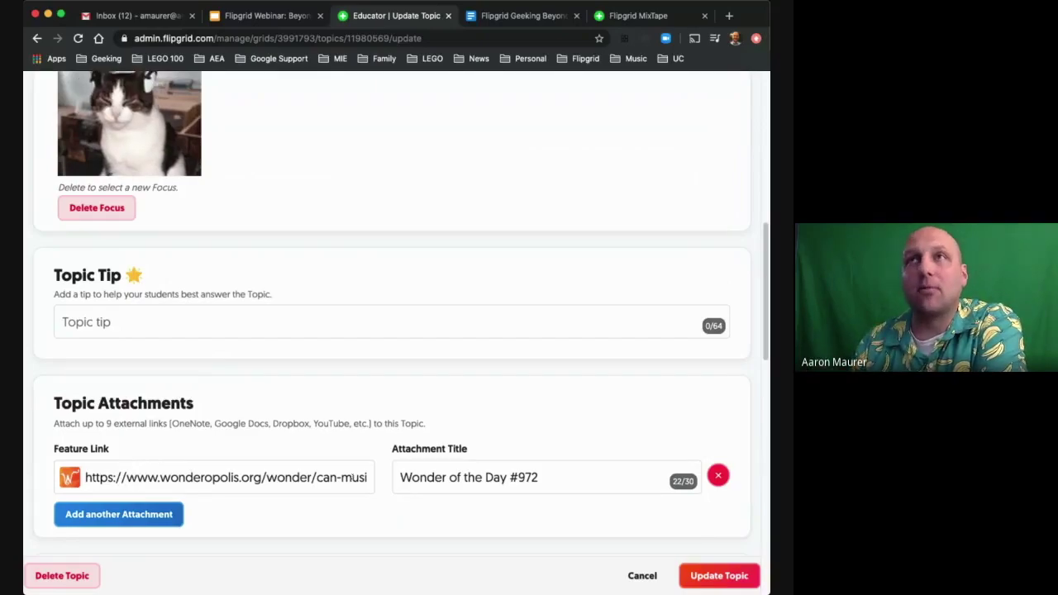
scroll(390, 379, "up", 3)
scroll(388, 379, "up", 3)
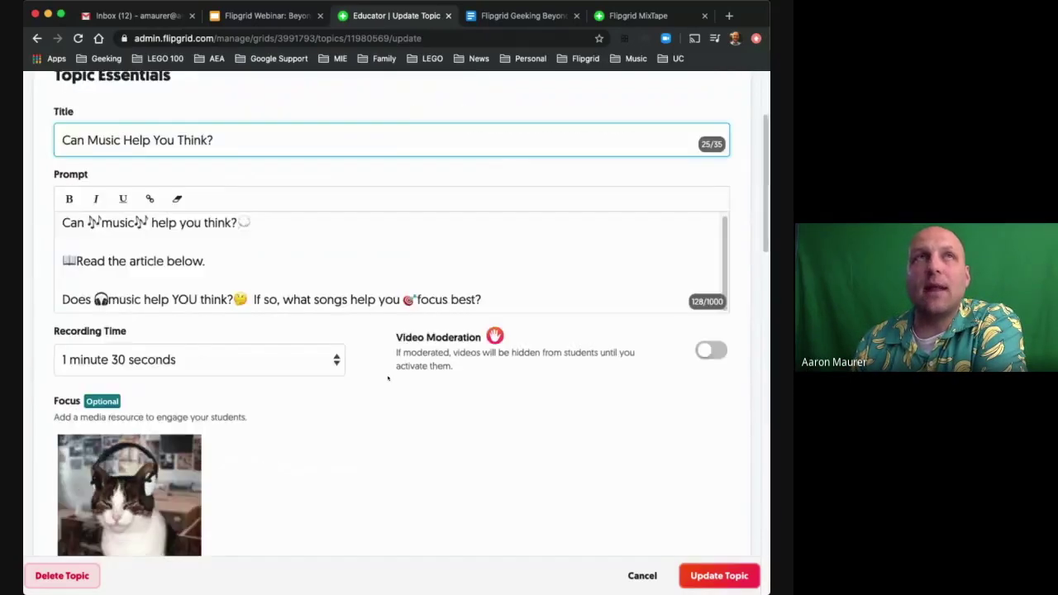
scroll(388, 378, "up", 2)
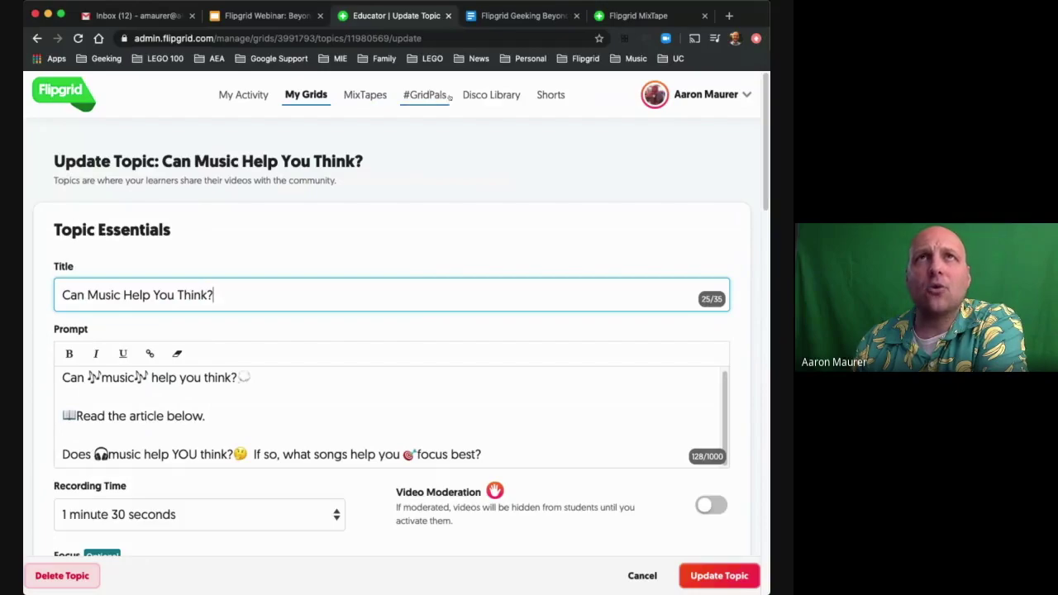
left_click(487, 97)
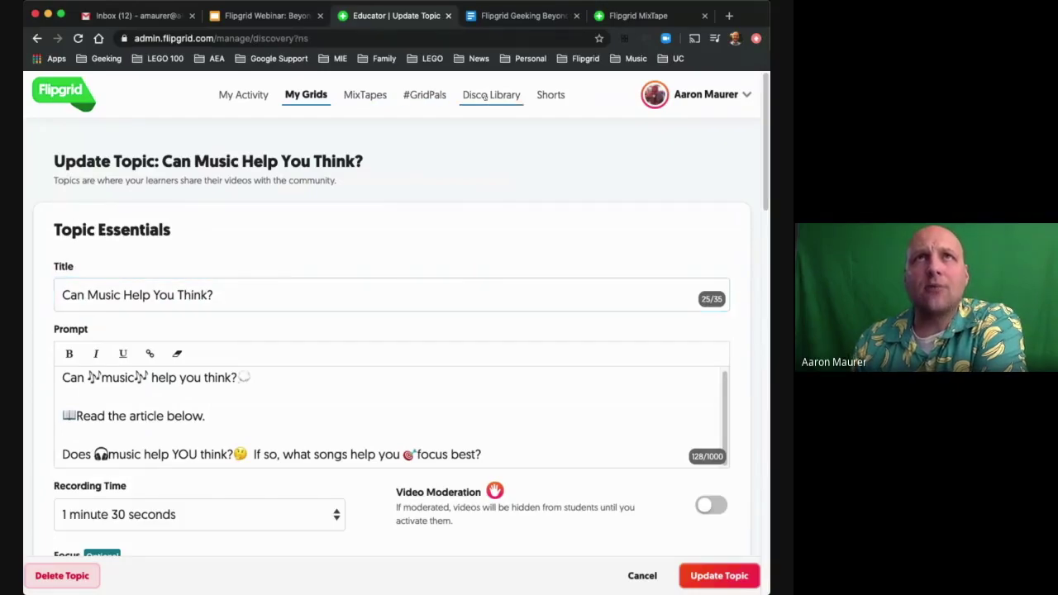
Look through the Disco Library's audience and subject filter options and activate the topic search
scroll(445, 413, "down", 15)
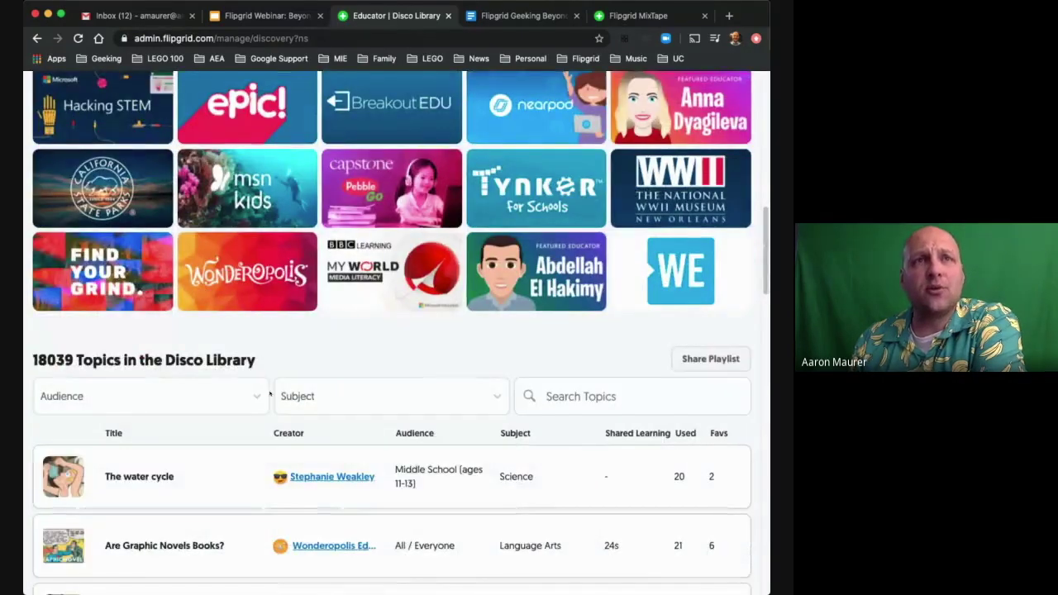
left_click(165, 397)
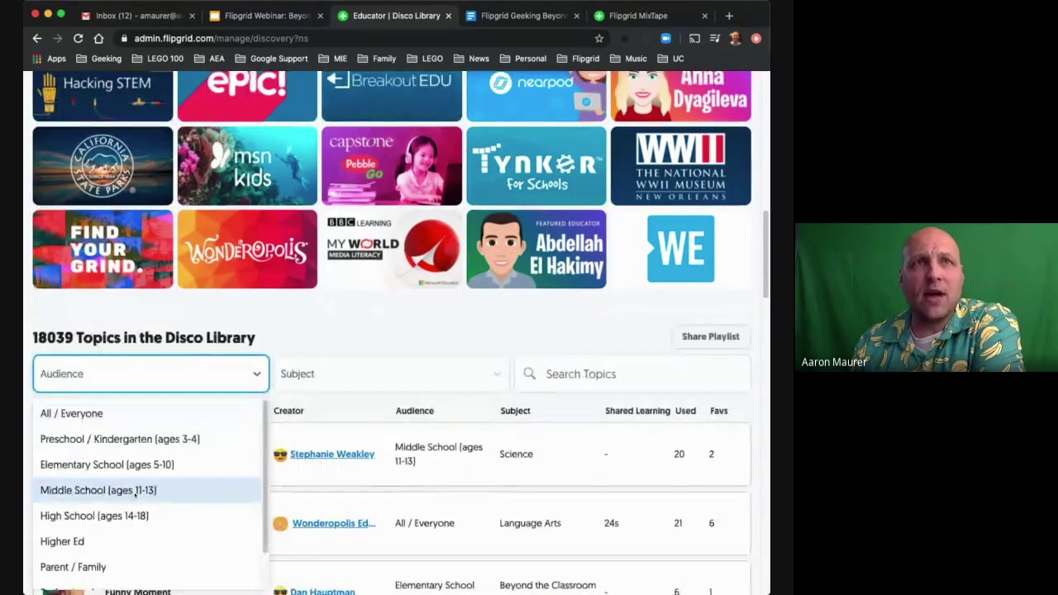
left_click(389, 374)
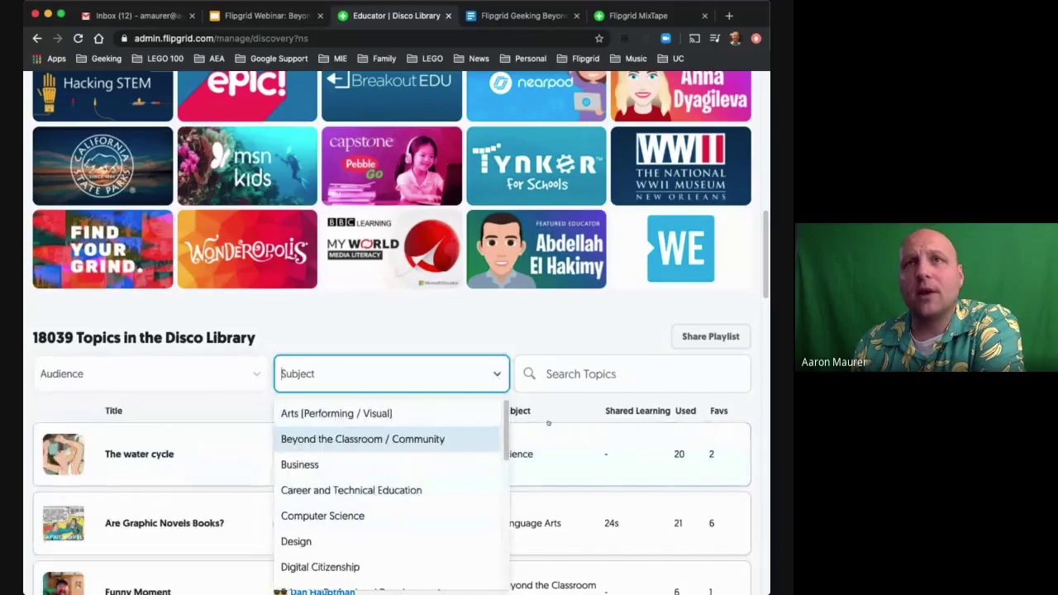
left_click(623, 375)
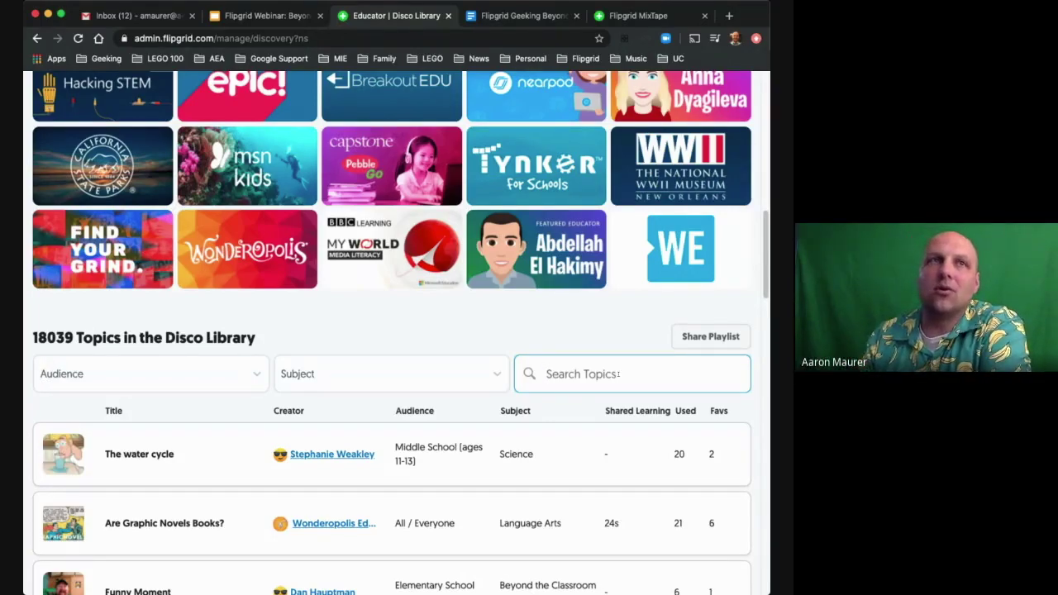
Look over the Disco Library topics' audience, subject, shared learning and usage details and the featured playlists
scroll(309, 466, "down", 1)
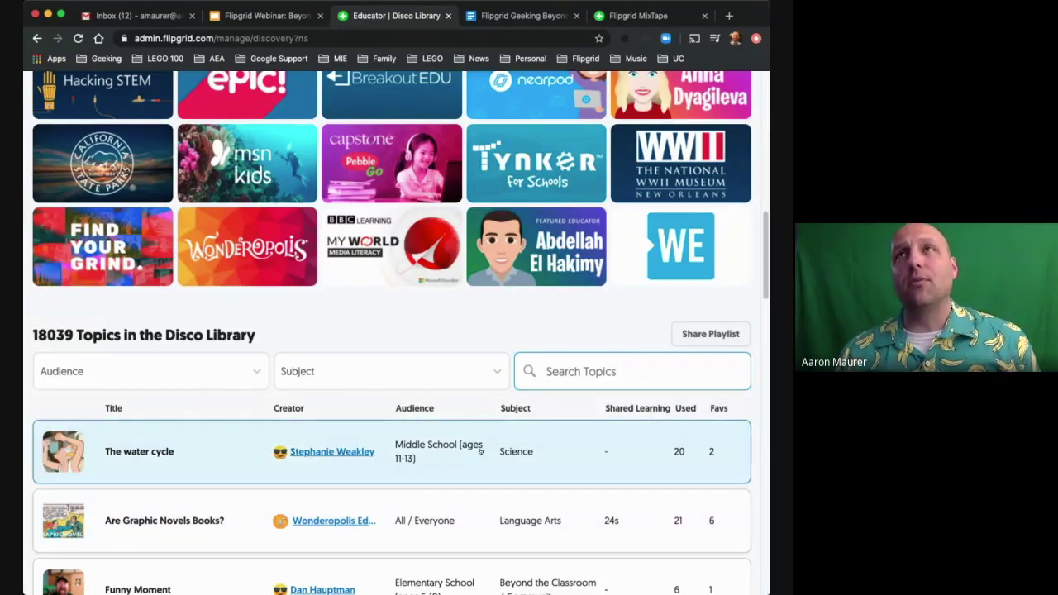
scroll(480, 450, "down", 3)
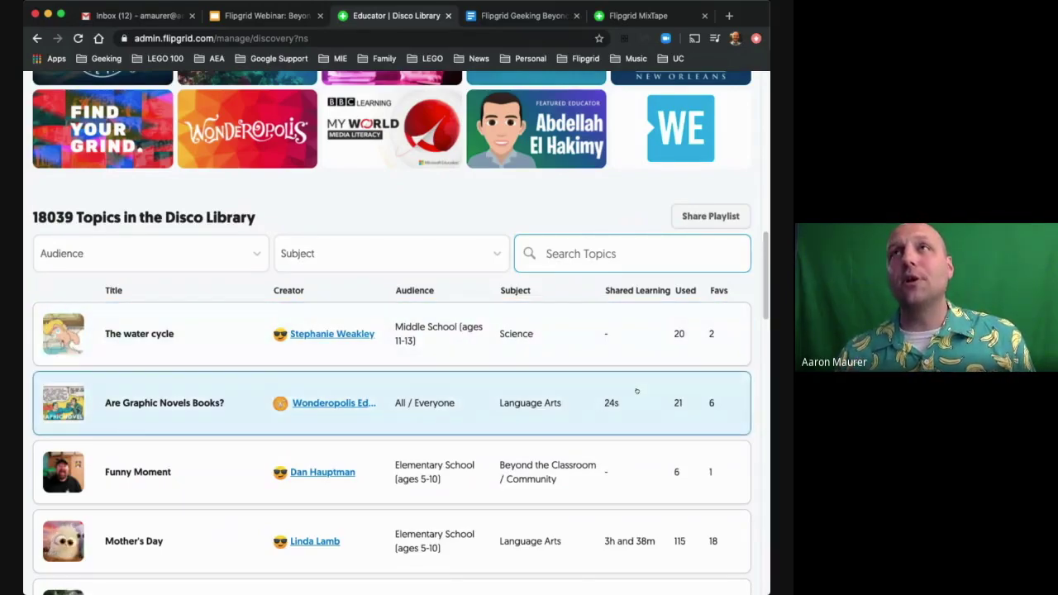
scroll(635, 393, "up", 1)
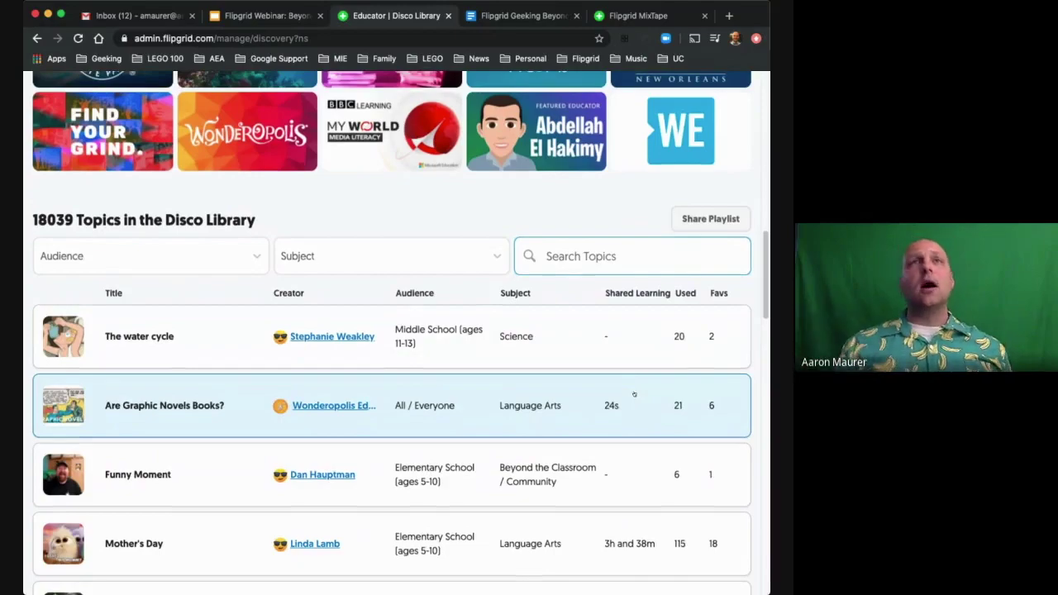
scroll(635, 395, "up", 5)
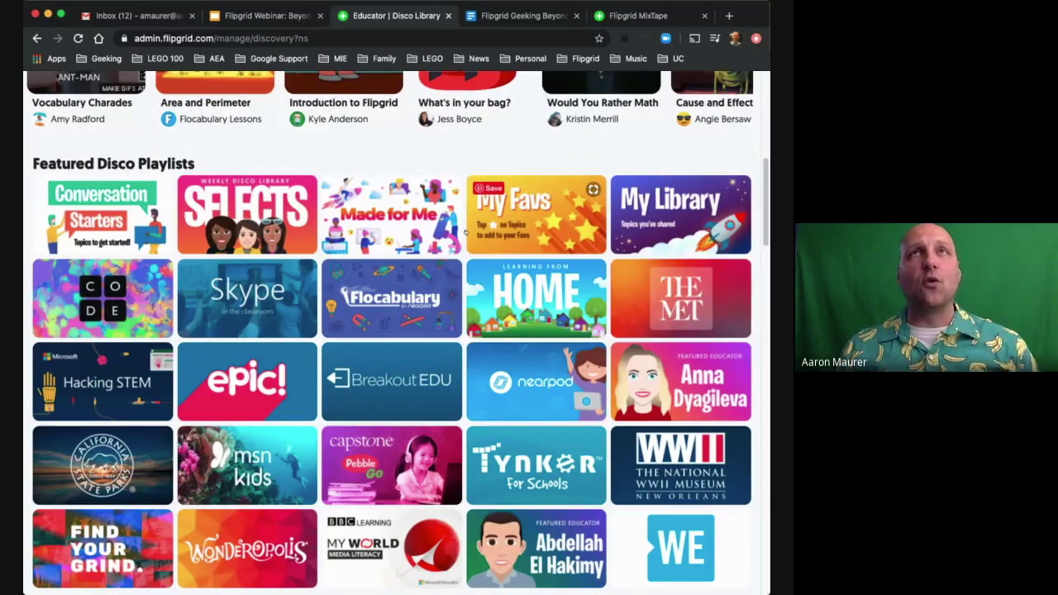
scroll(466, 233, "up", 6)
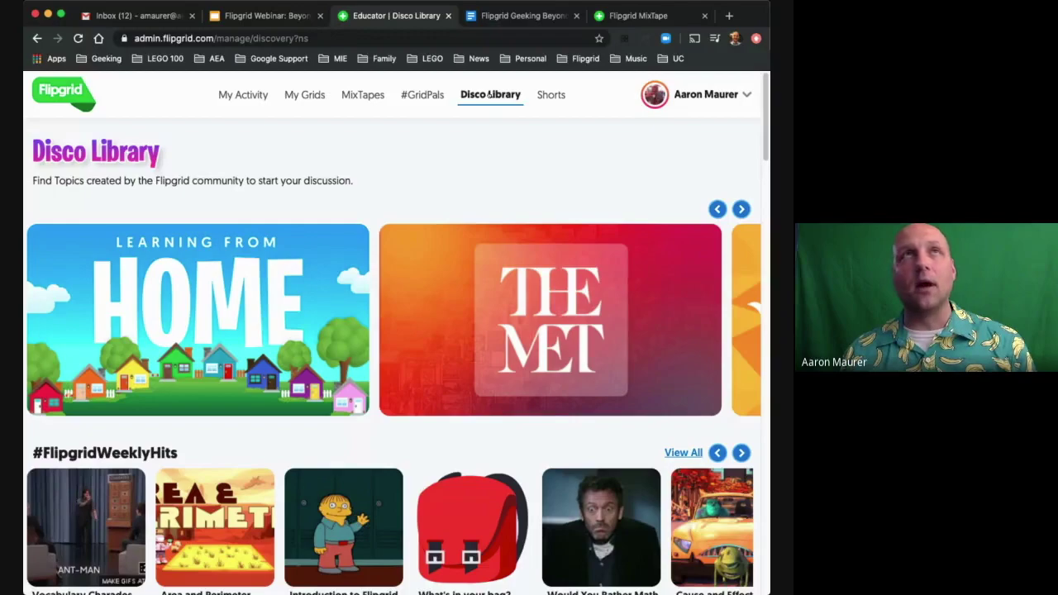
Switch to the Flipgrid Webinar: Beyond the Basics presentation in Google Slides to check the agenda, and return to Flipgrid
left_click(253, 15)
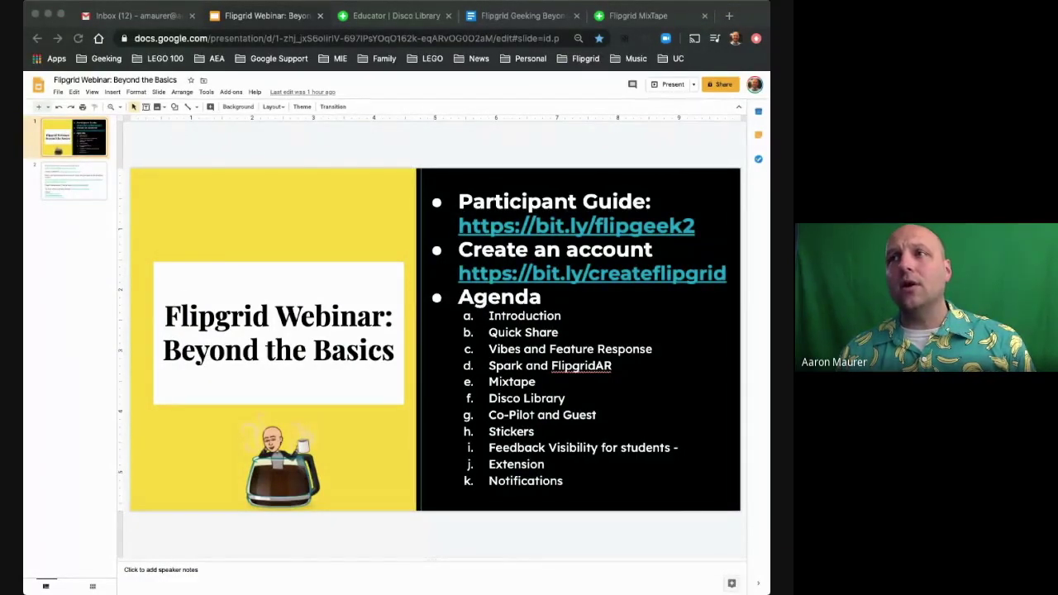
left_click(563, 134)
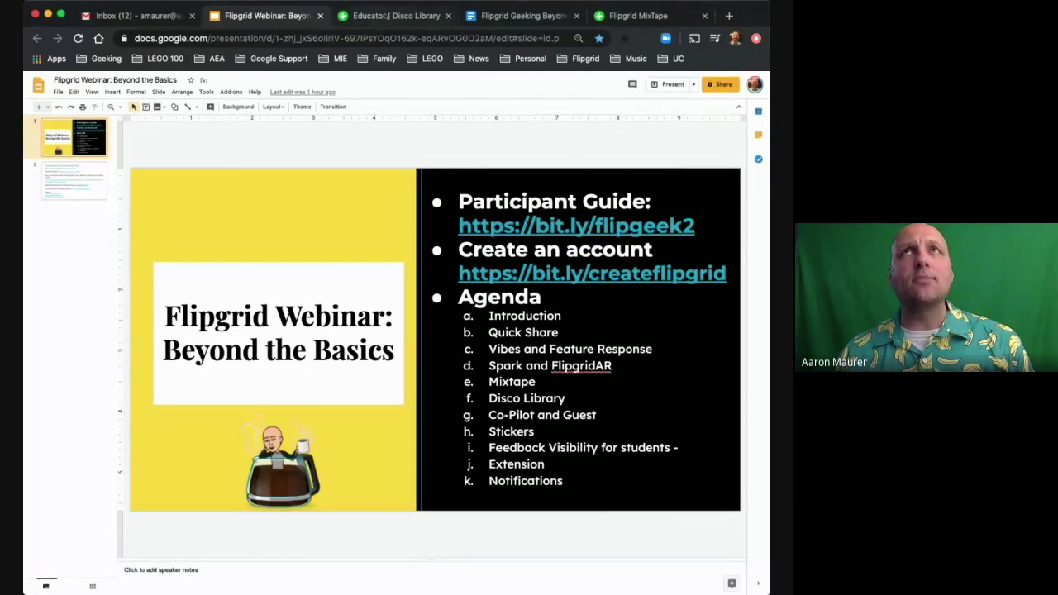
left_click(393, 15)
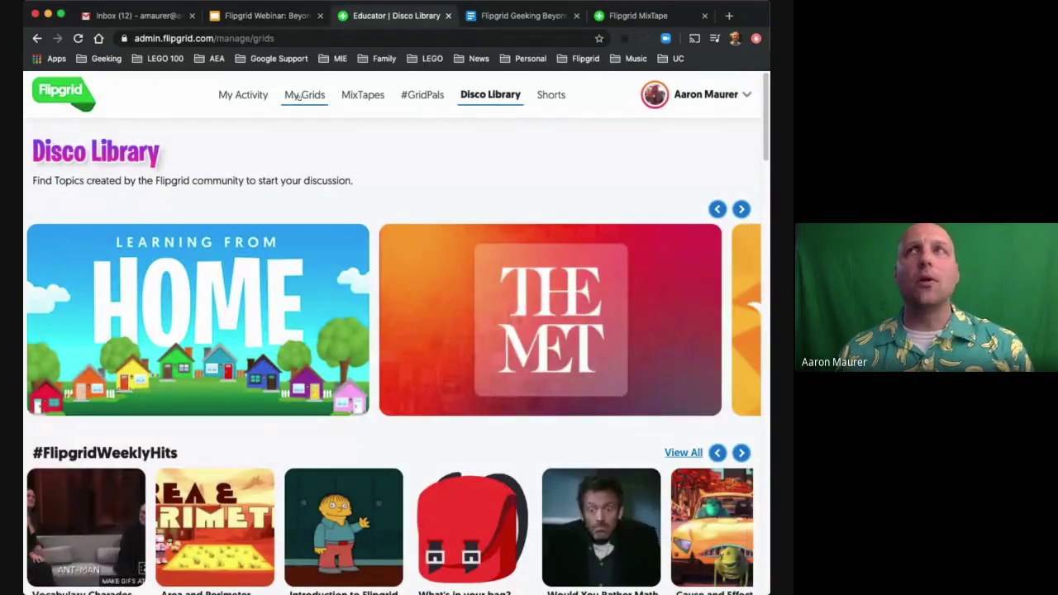
Open the Problems With Waste grid from the list of grids
left_click(299, 97)
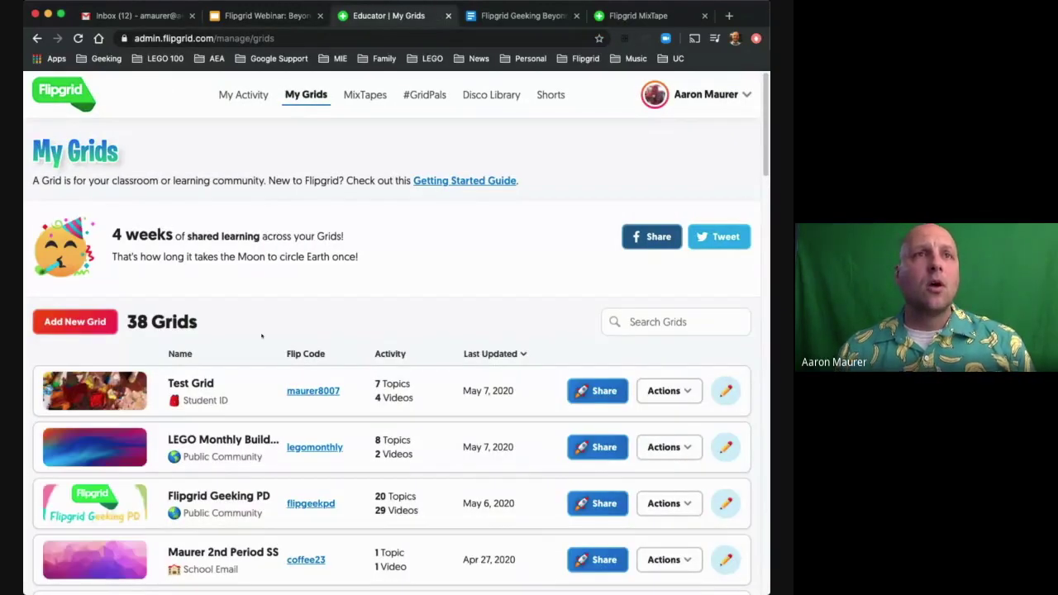
scroll(262, 336, "down", 3)
scroll(248, 366, "down", 2)
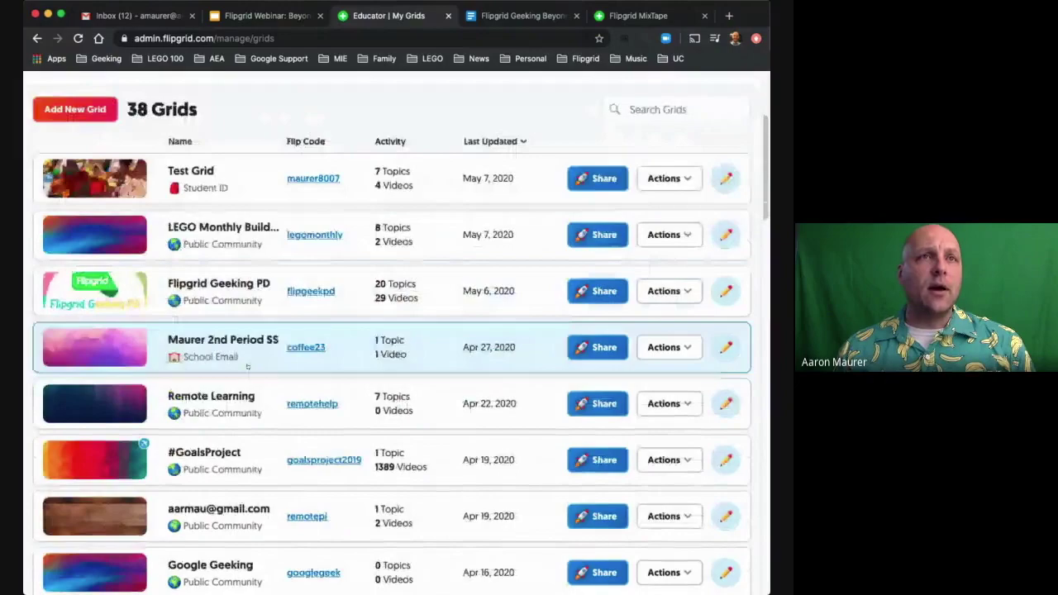
scroll(248, 366, "down", 2)
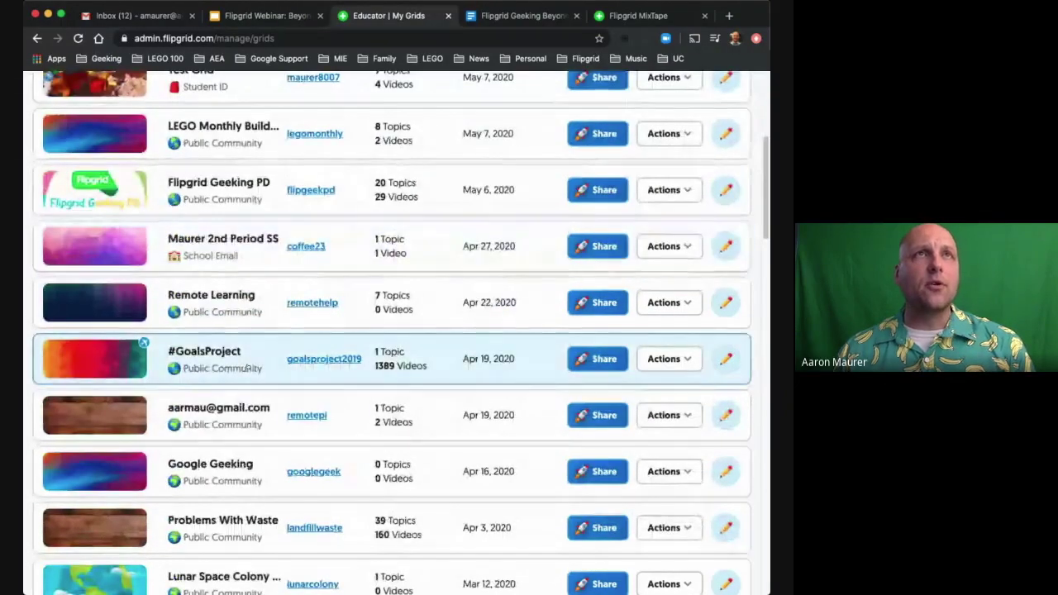
scroll(248, 366, "down", 1)
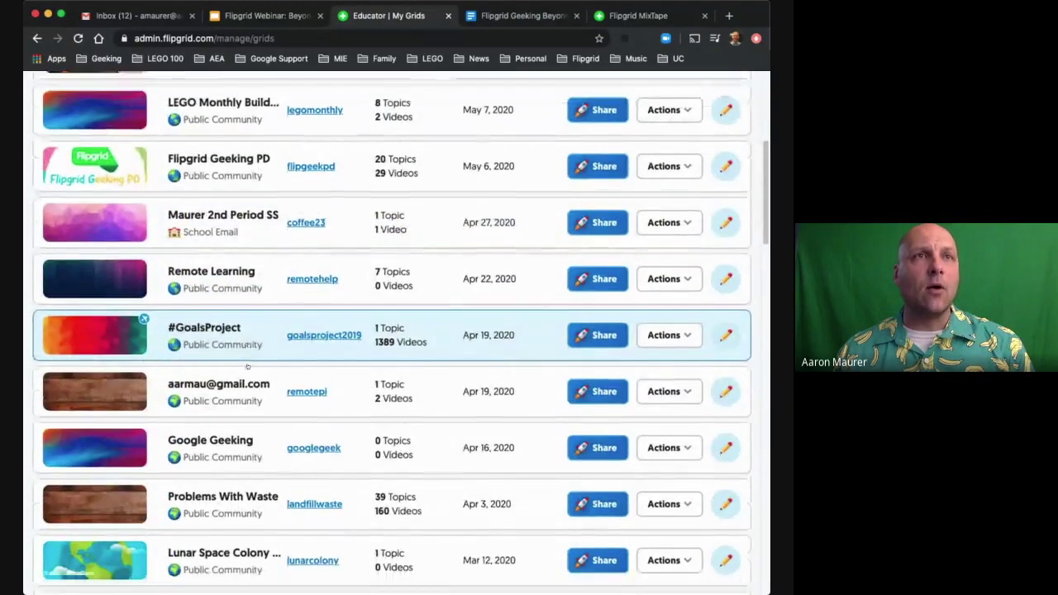
left_click(230, 495)
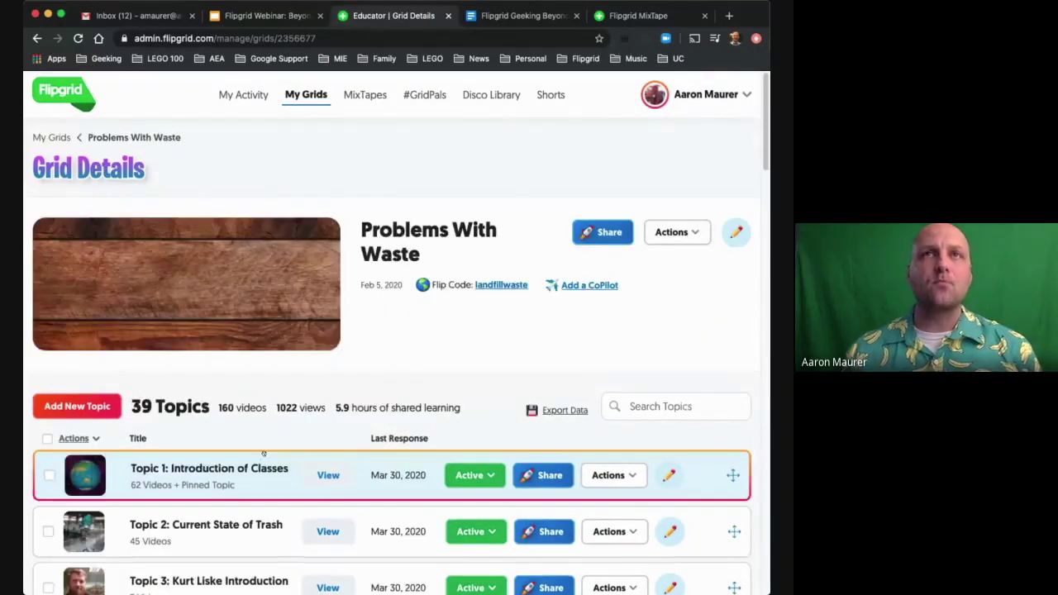
Look over the Problems With Waste grid and view its Add a CoPilot invitation dialog, closing it without inviting anyone
scroll(418, 422, "down", 2)
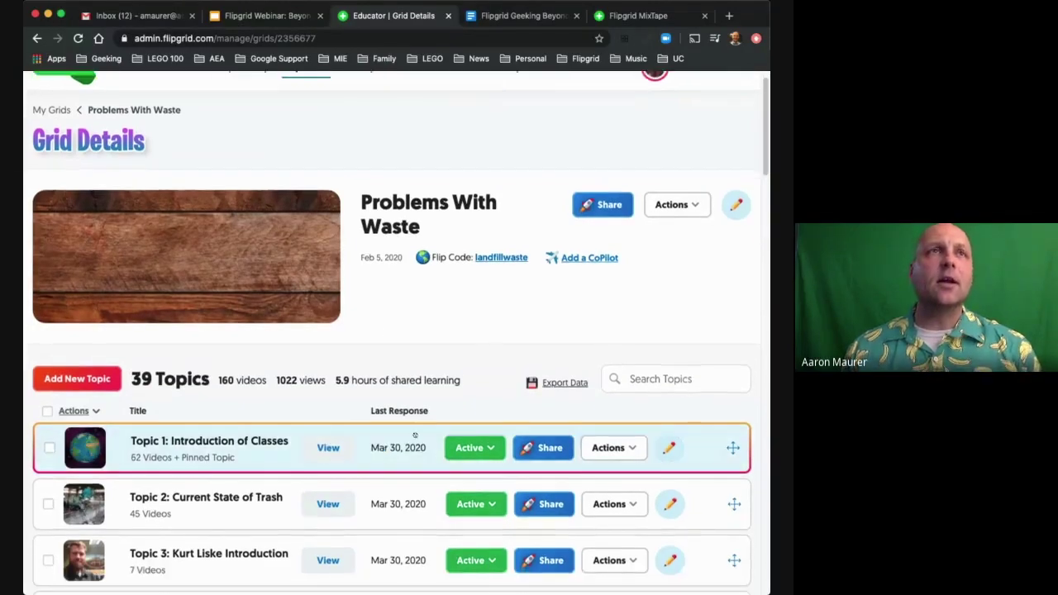
scroll(415, 435, "up", 1)
scroll(415, 435, "down", 3)
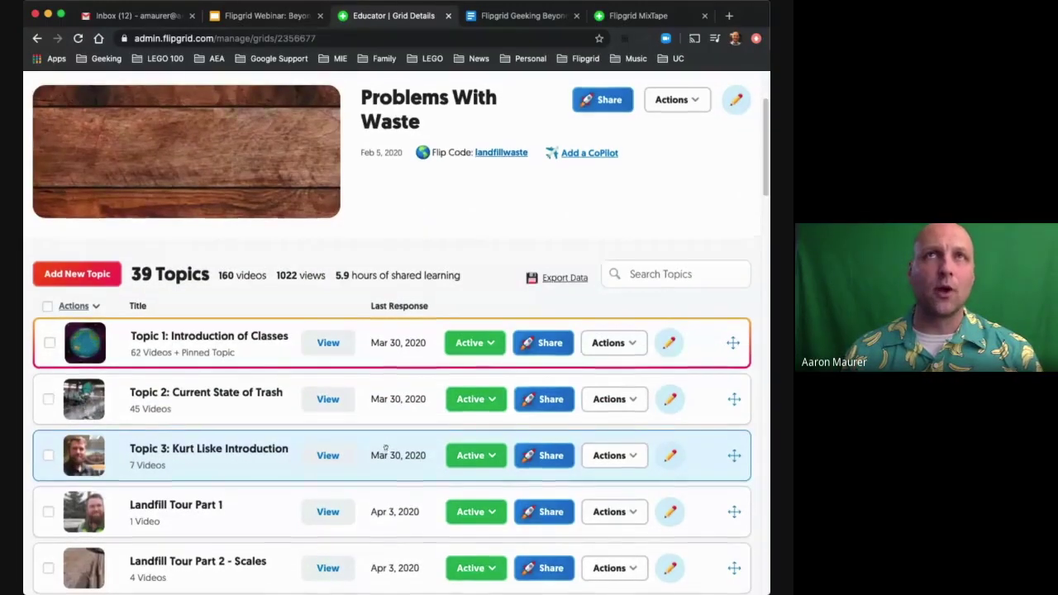
scroll(384, 447, "up", 3)
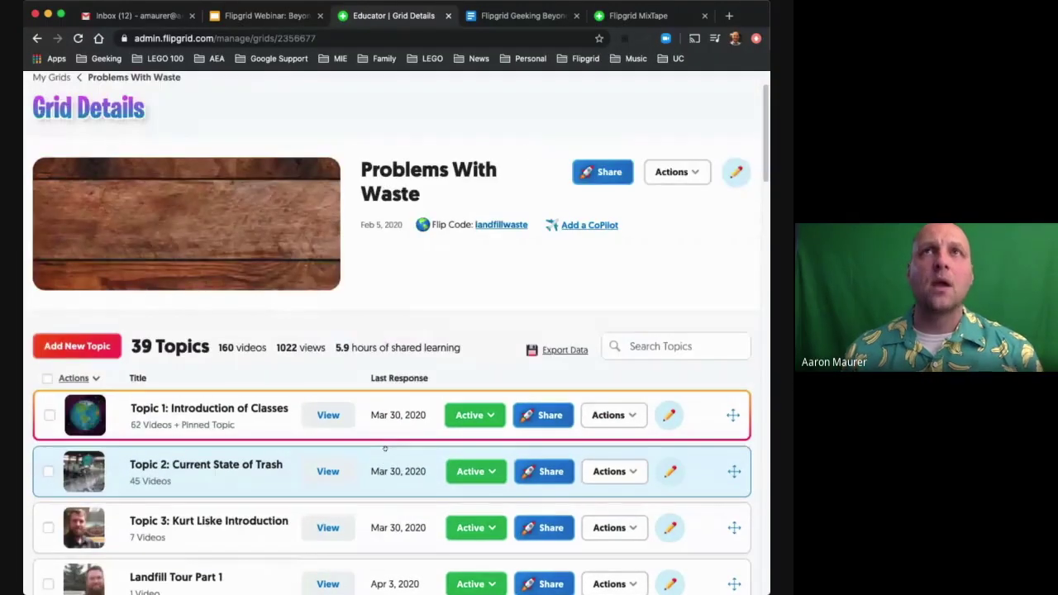
left_click(590, 225)
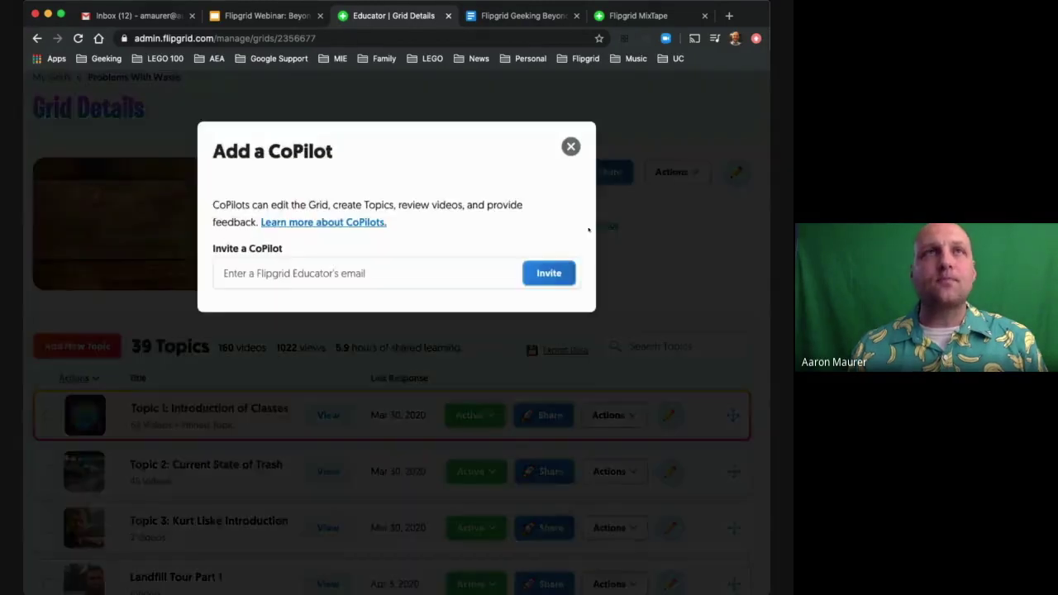
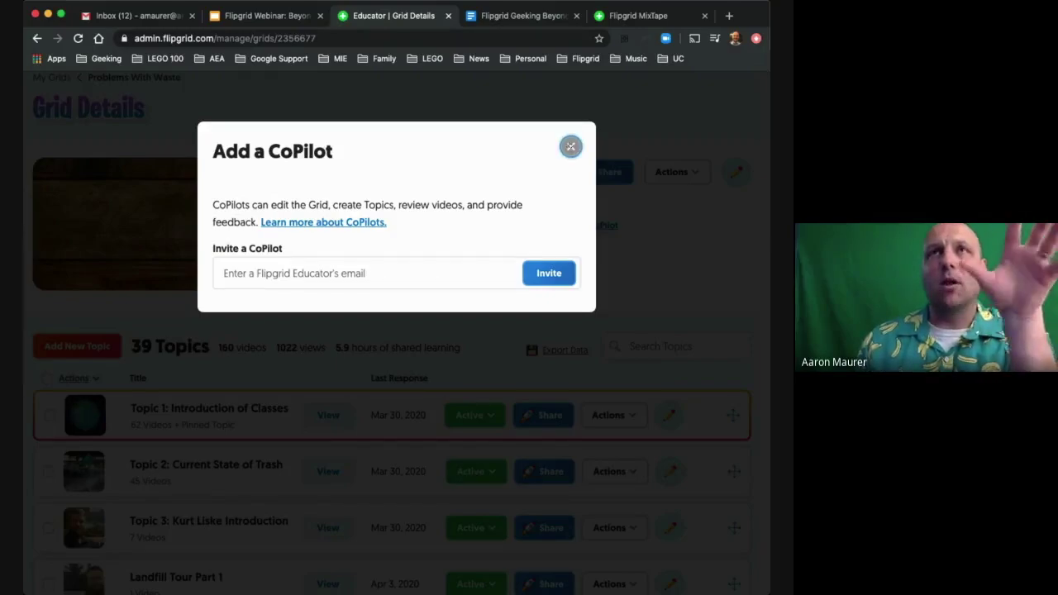
left_click(571, 147)
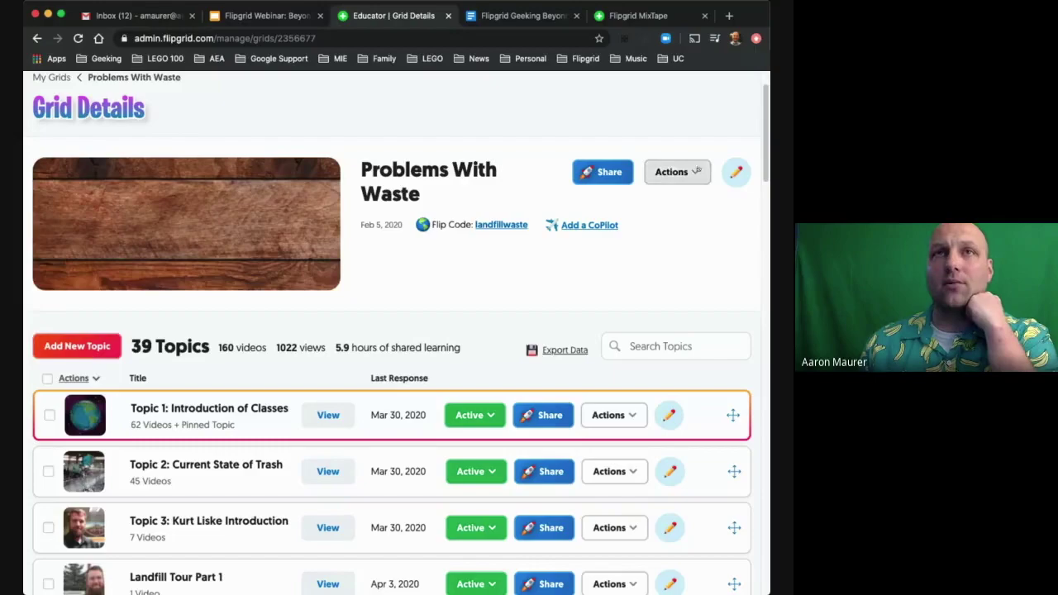
View the available actions for Topic 1: Introduction of Classes and look through the grid's landfill tour topics
scroll(551, 285, "down", 2)
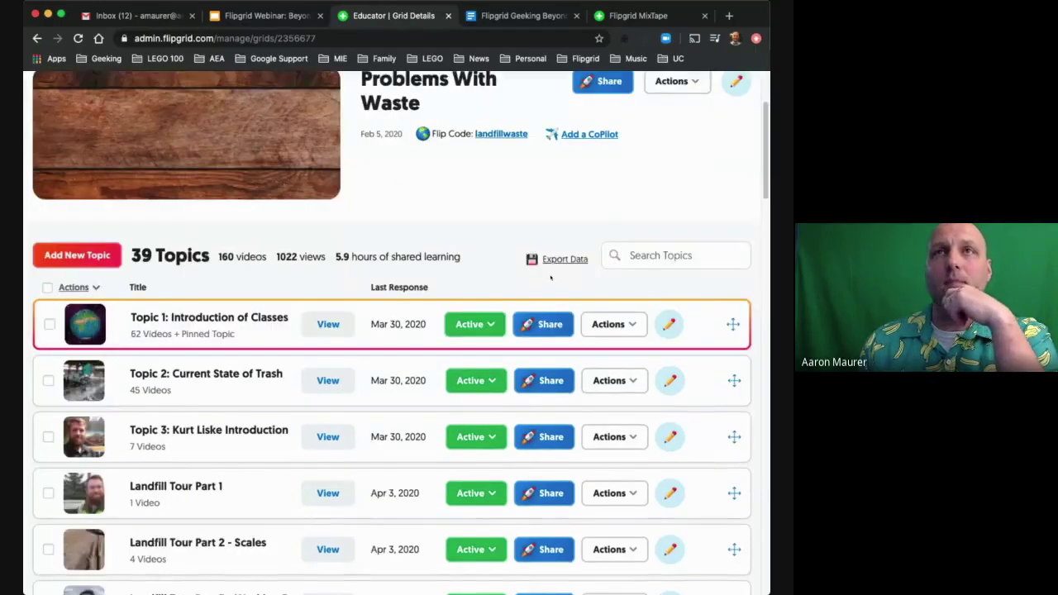
left_click(612, 324)
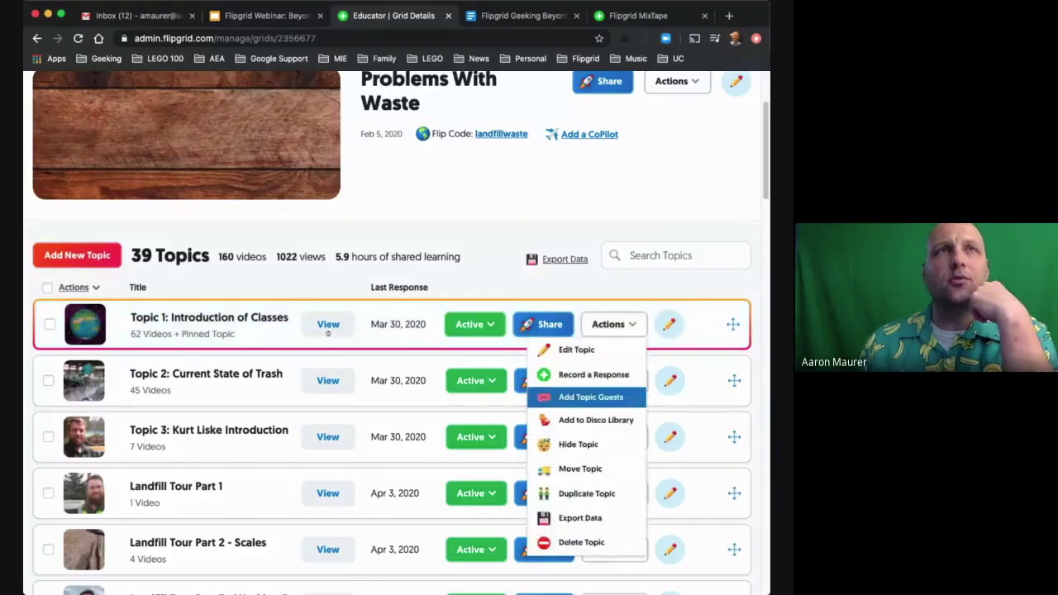
left_click(519, 187)
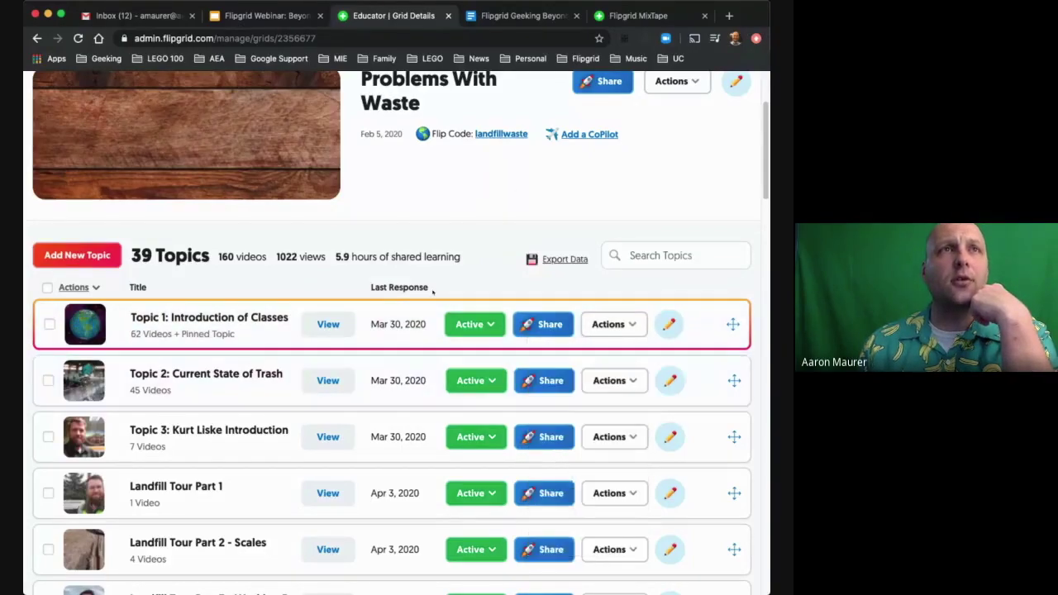
scroll(433, 291, "down", 2)
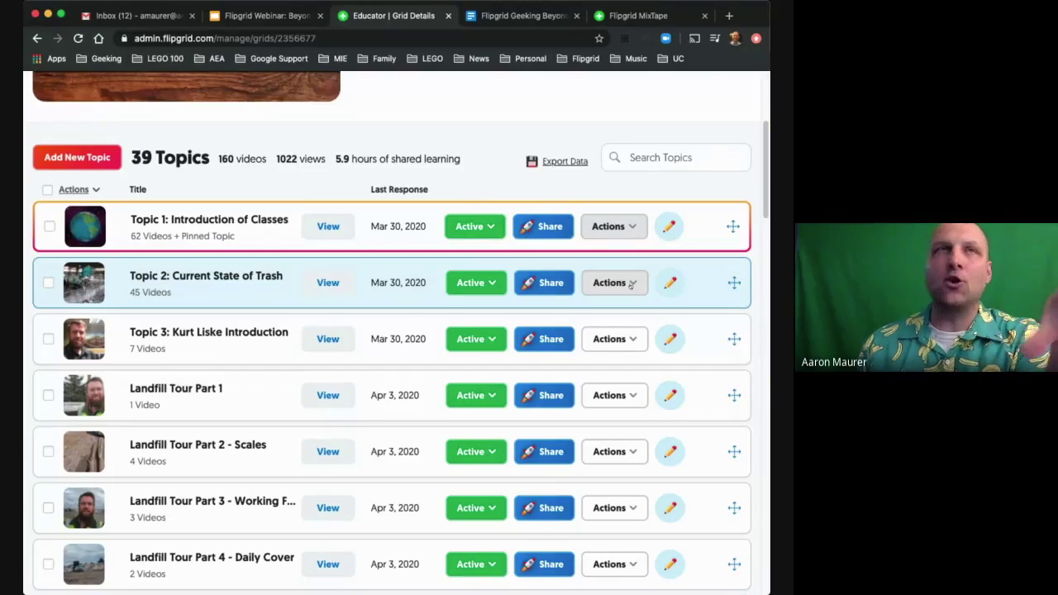
scroll(313, 412, "down", 2)
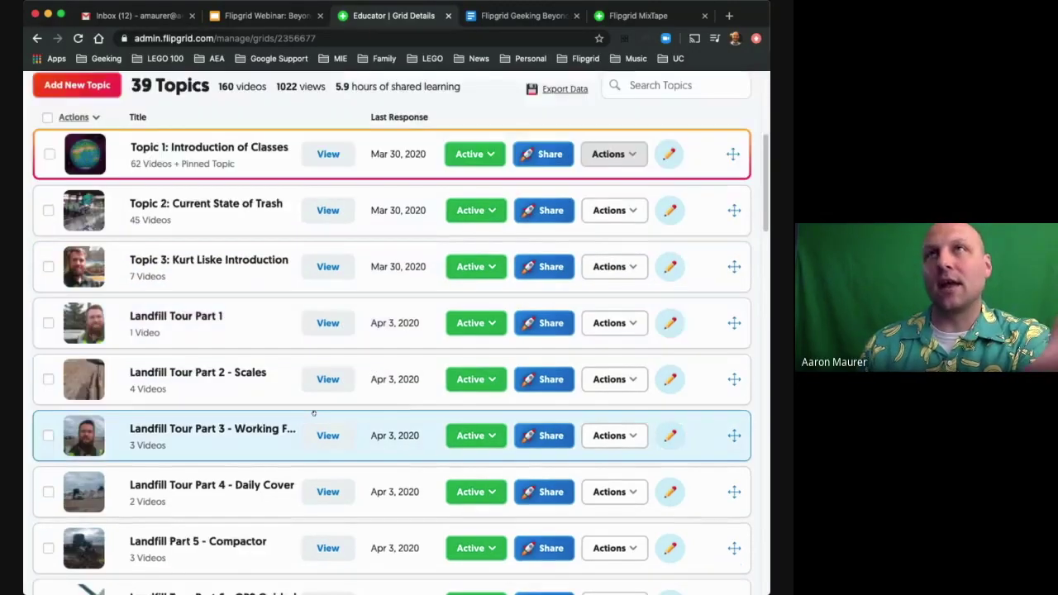
scroll(319, 412, "down", 3)
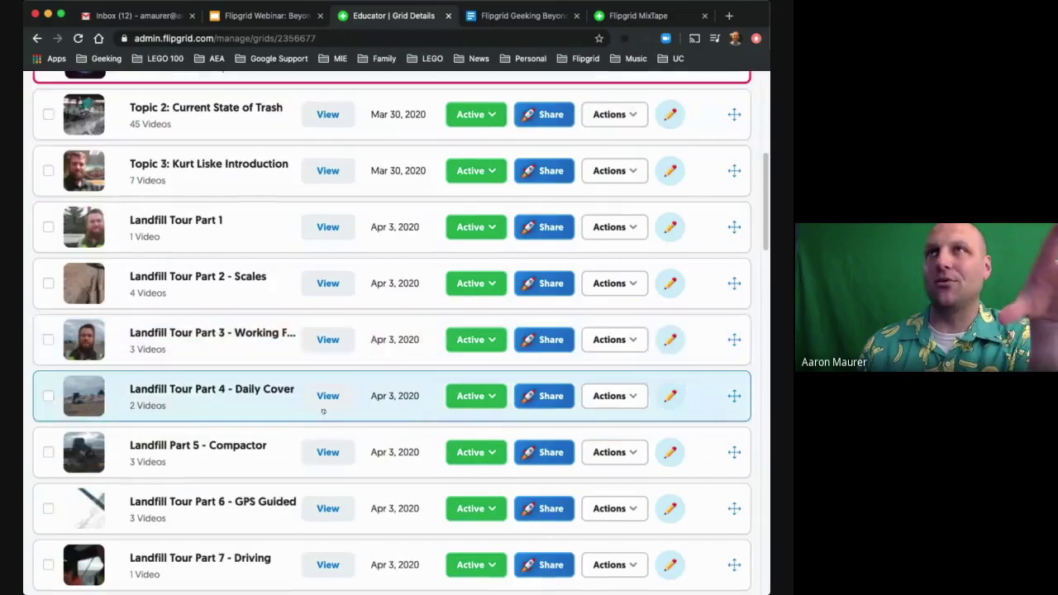
scroll(323, 413, "up", 5)
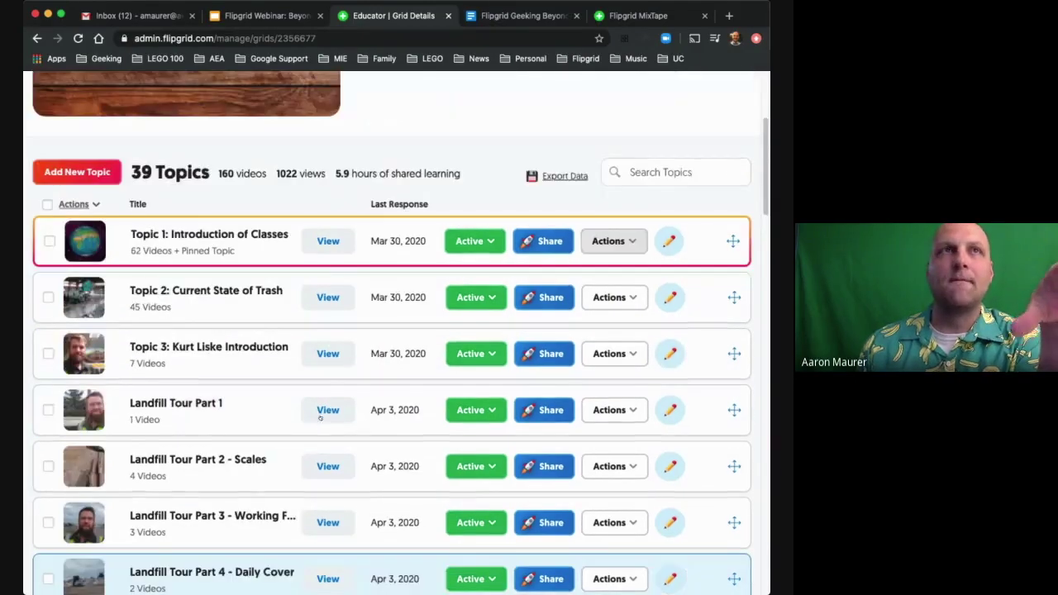
Turn on Topic Guest Mode for Topic 2: Current State of Trash
left_click(633, 298)
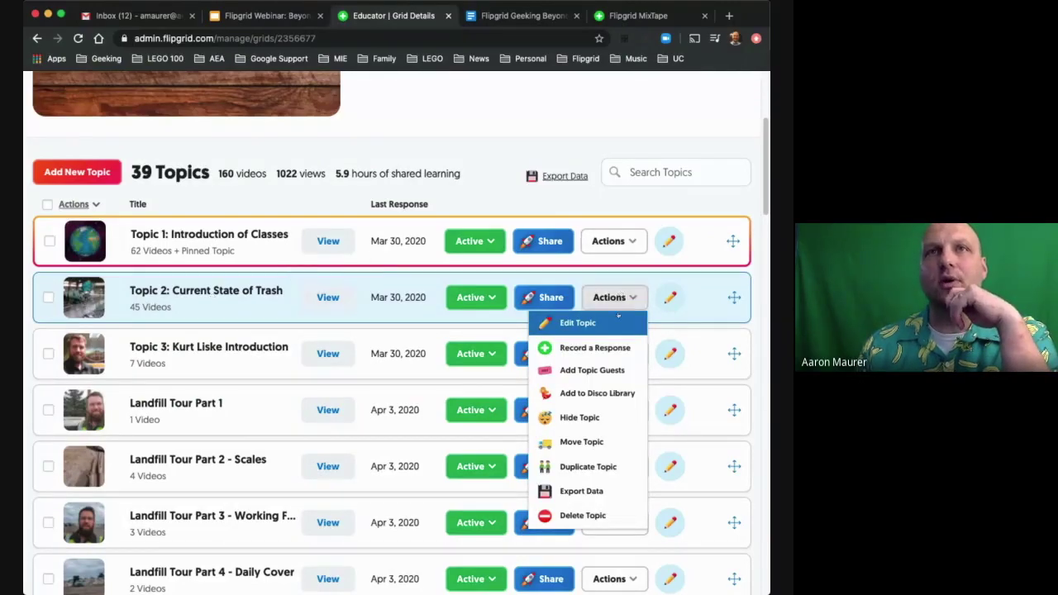
left_click(591, 370)
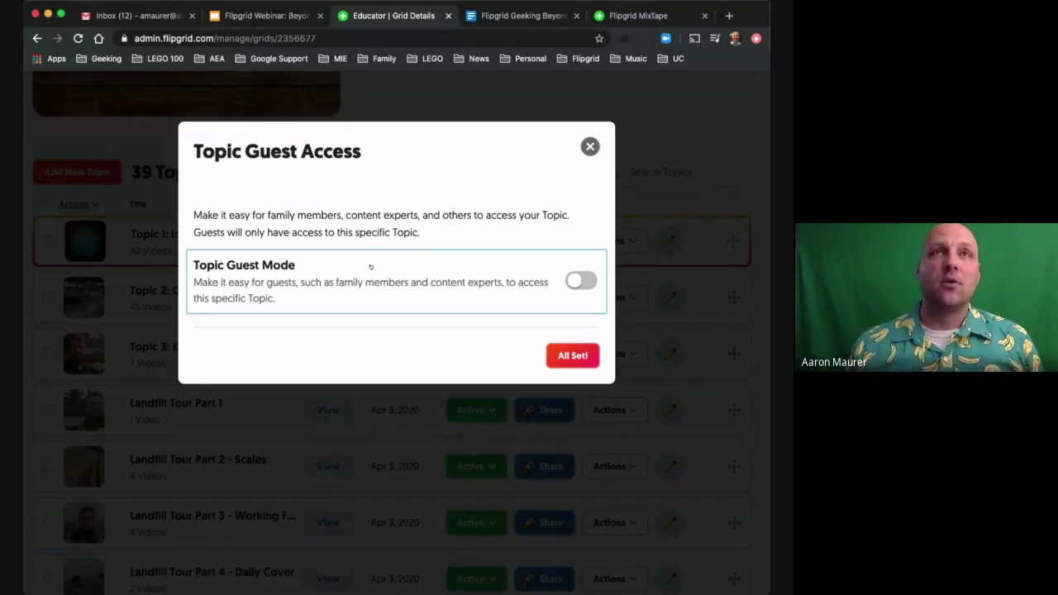
left_click(580, 283)
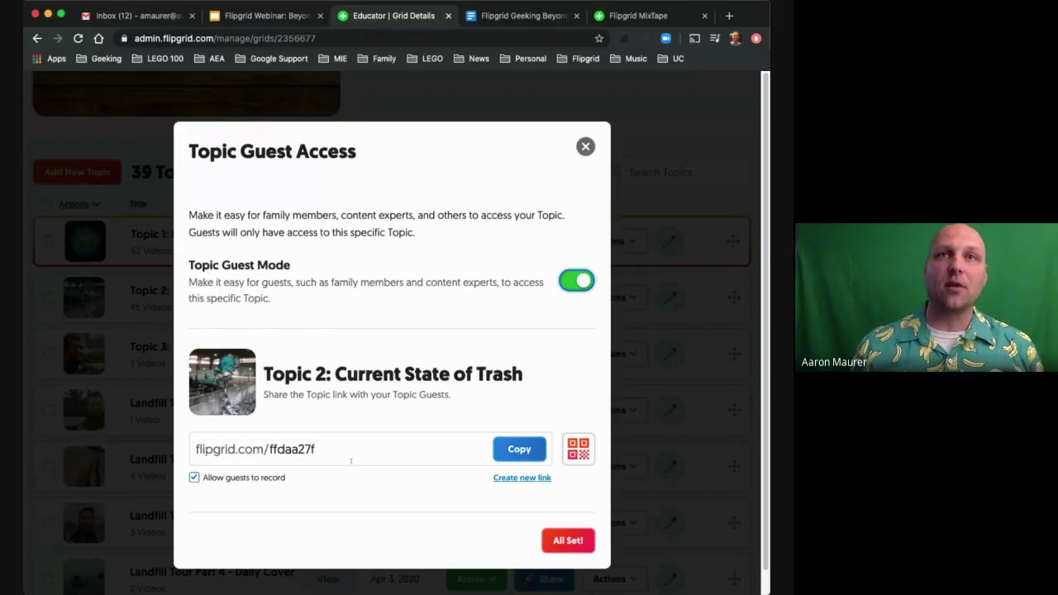
Highlight the guest link of Topic 2: Current State of Trash and look over its guest sharing options
scroll(351, 461, "down", 2)
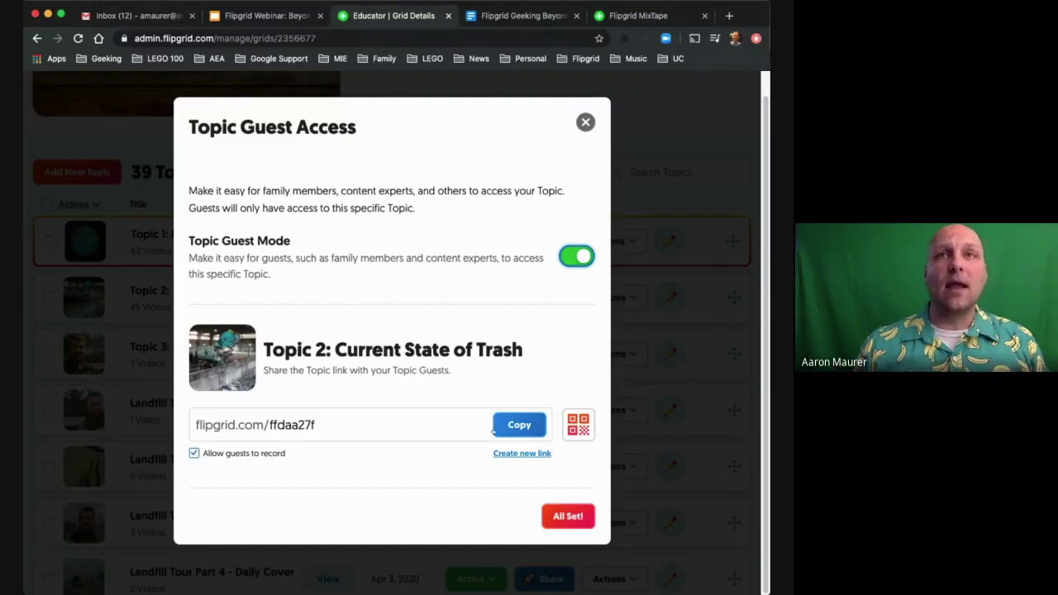
left_click(193, 431)
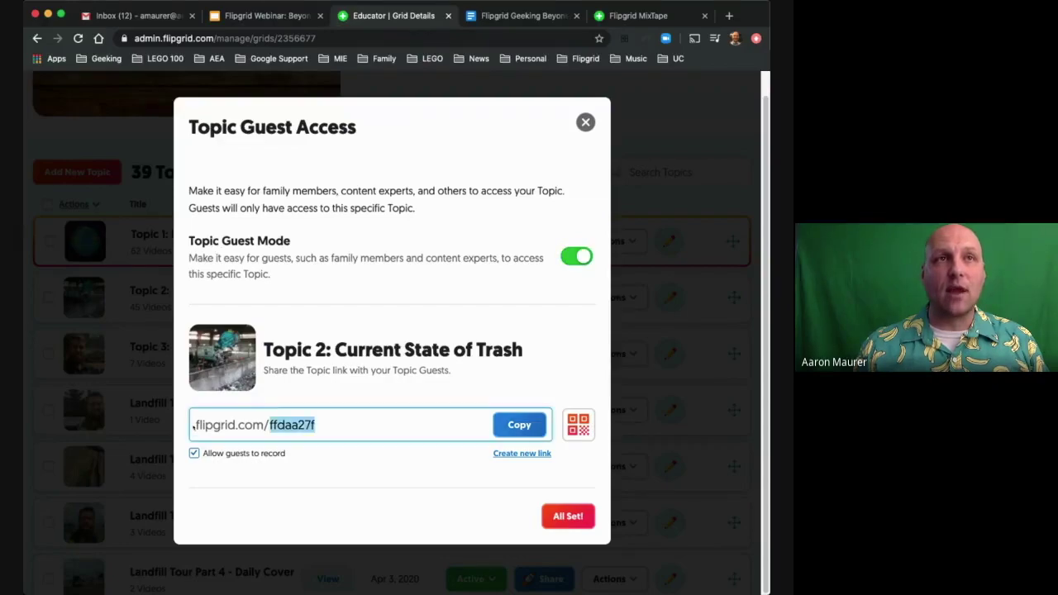
left_click_drag(195, 425, 352, 418)
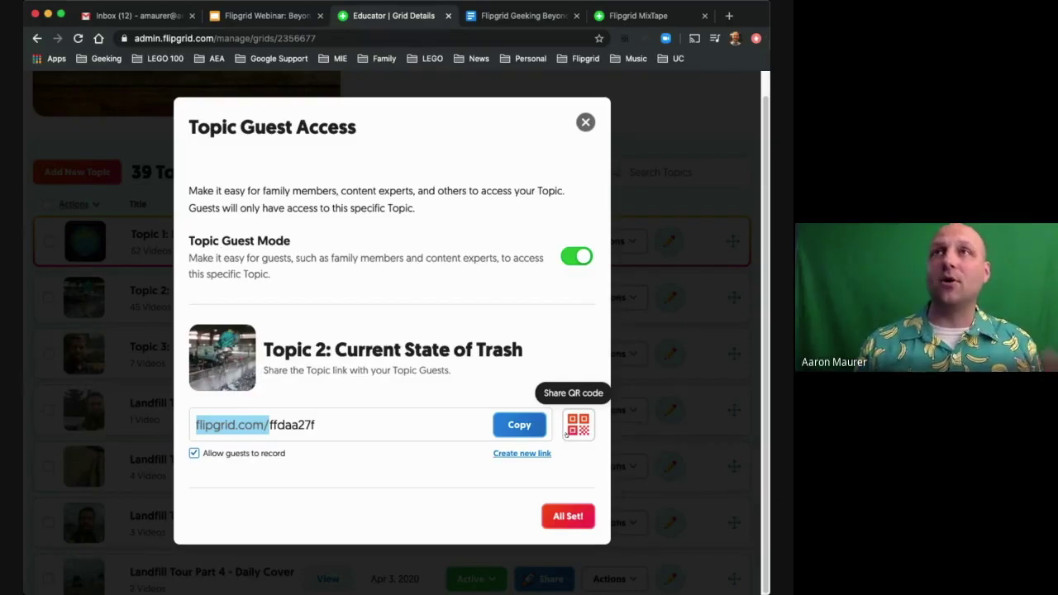
left_click(322, 424)
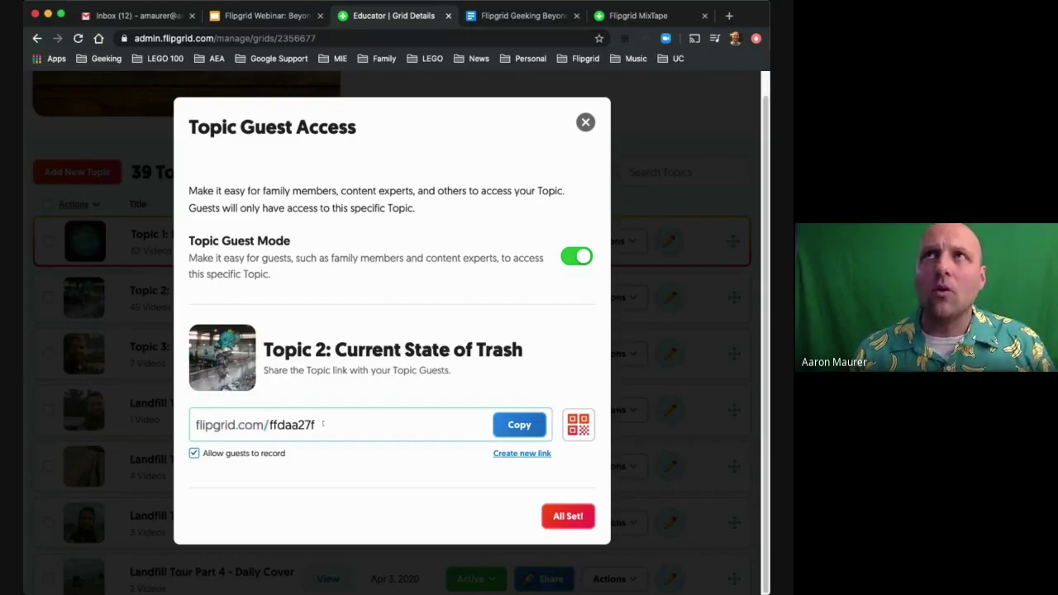
double_click(323, 424)
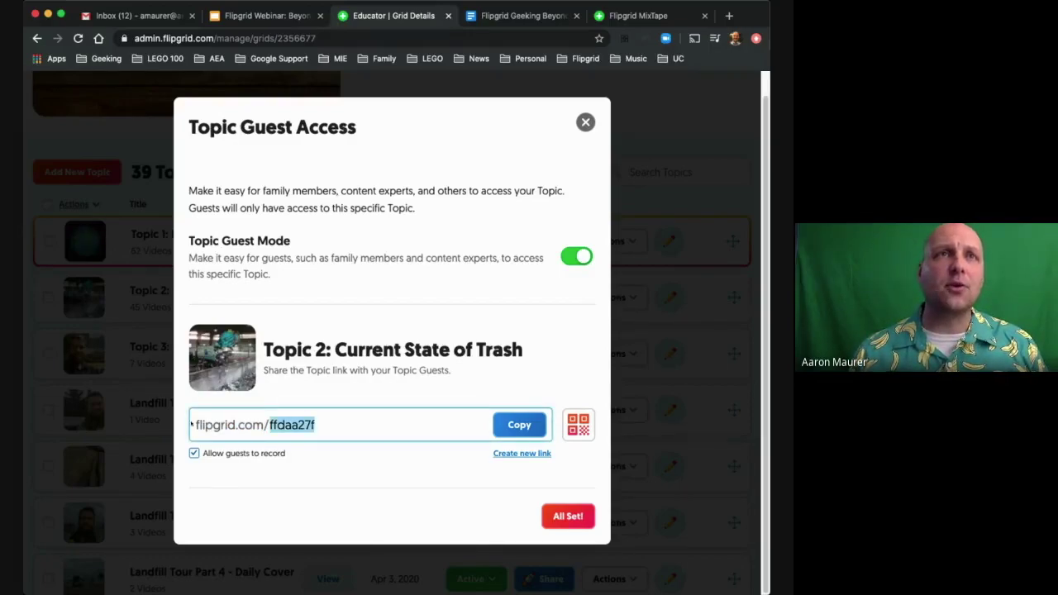
Generate a new guest link for Topic 2: Current State of Trash and close the Topic Guest Access settings
left_click(531, 455)
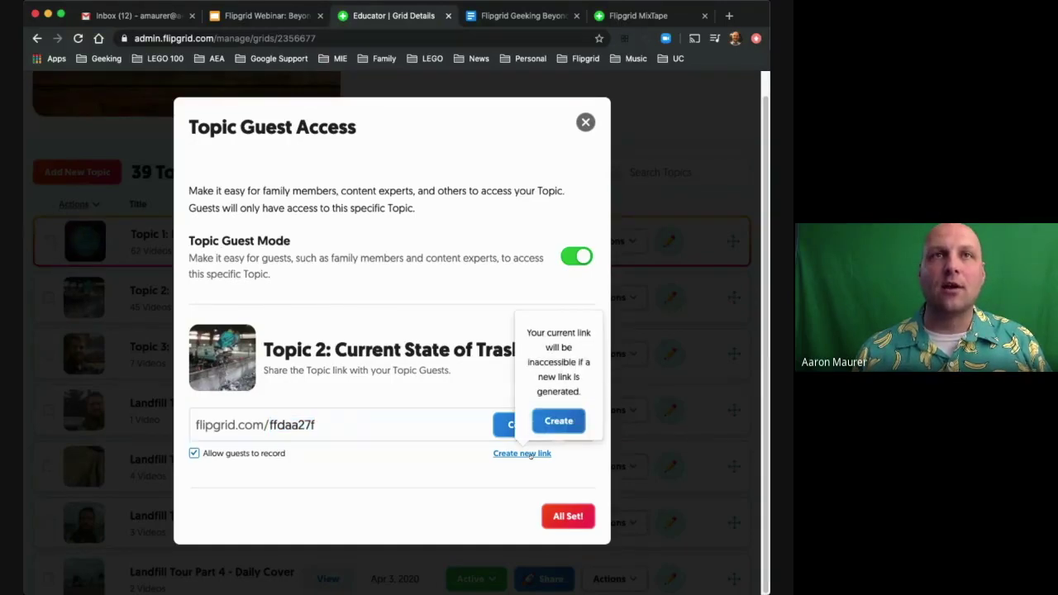
left_click(559, 422)
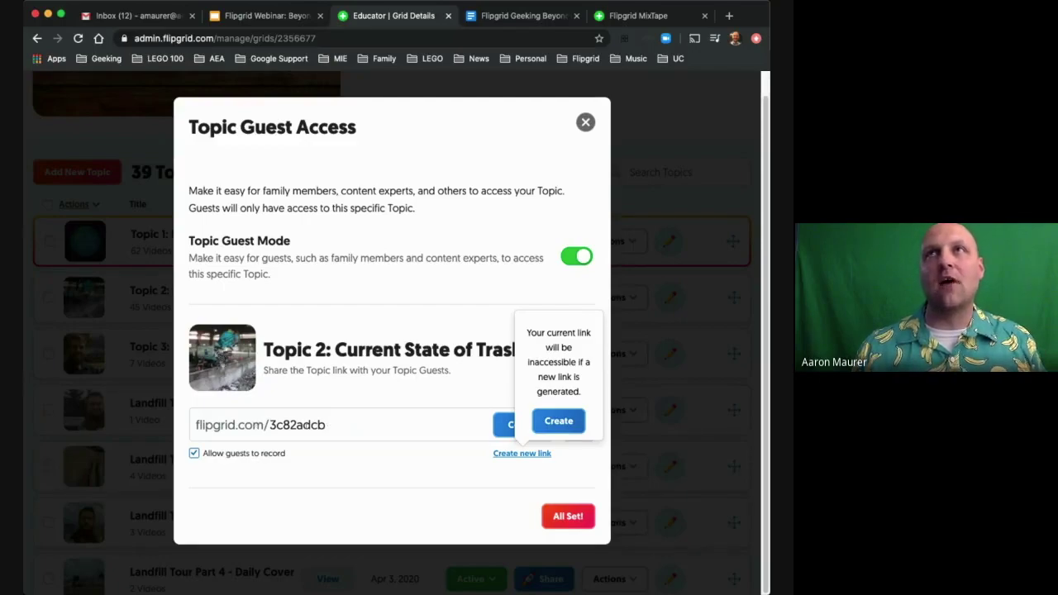
left_click(300, 369)
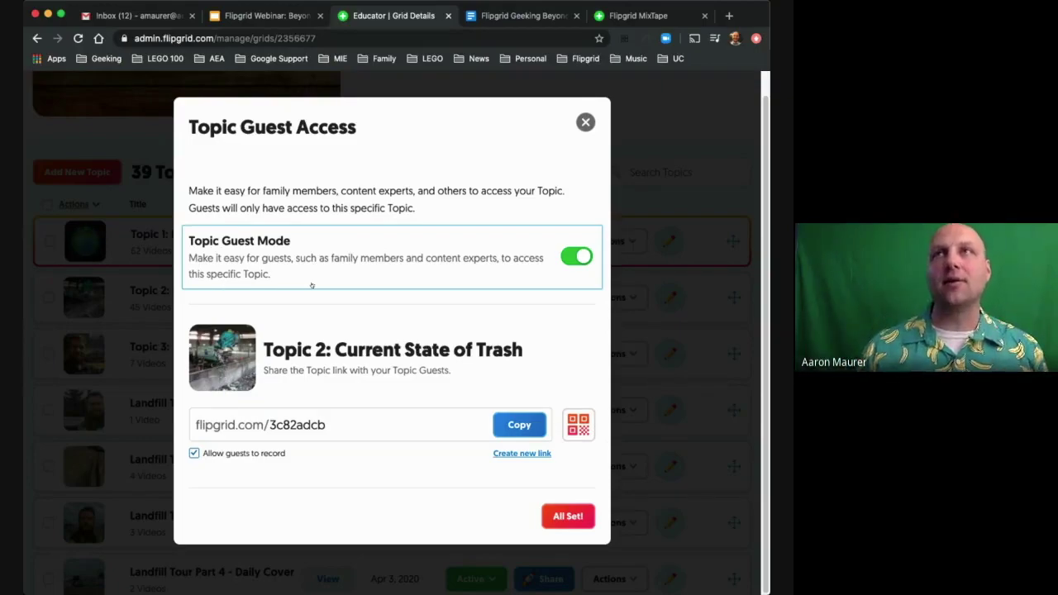
left_click(586, 123)
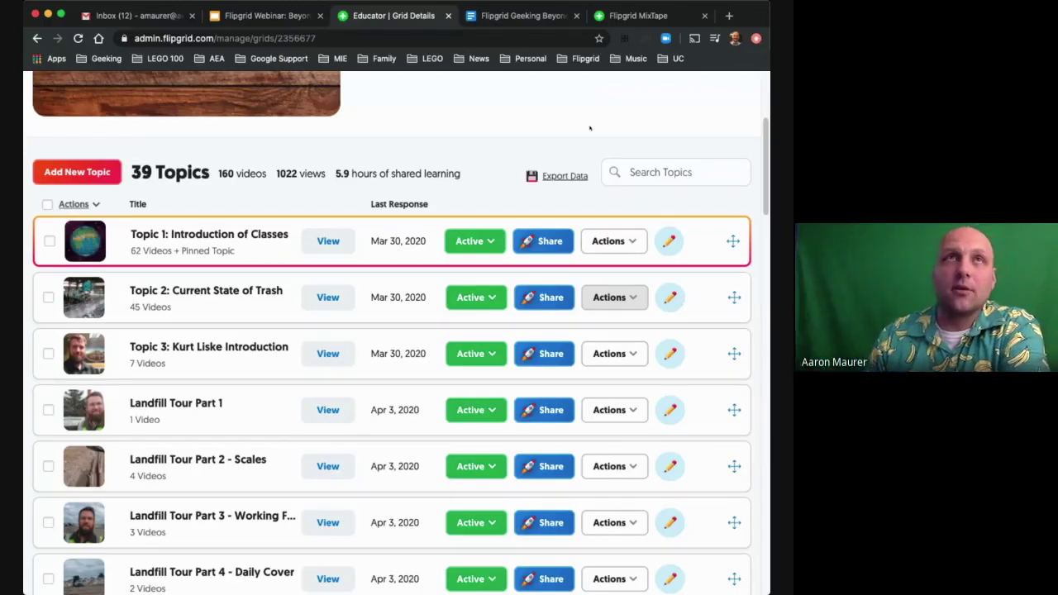
Check the agenda in the Flipgrid Webinar: Beyond the Basics presentation in Google Slides, glance at the MixTape page, and return to the grid details in Flipgrid
scroll(582, 130, "up", 3)
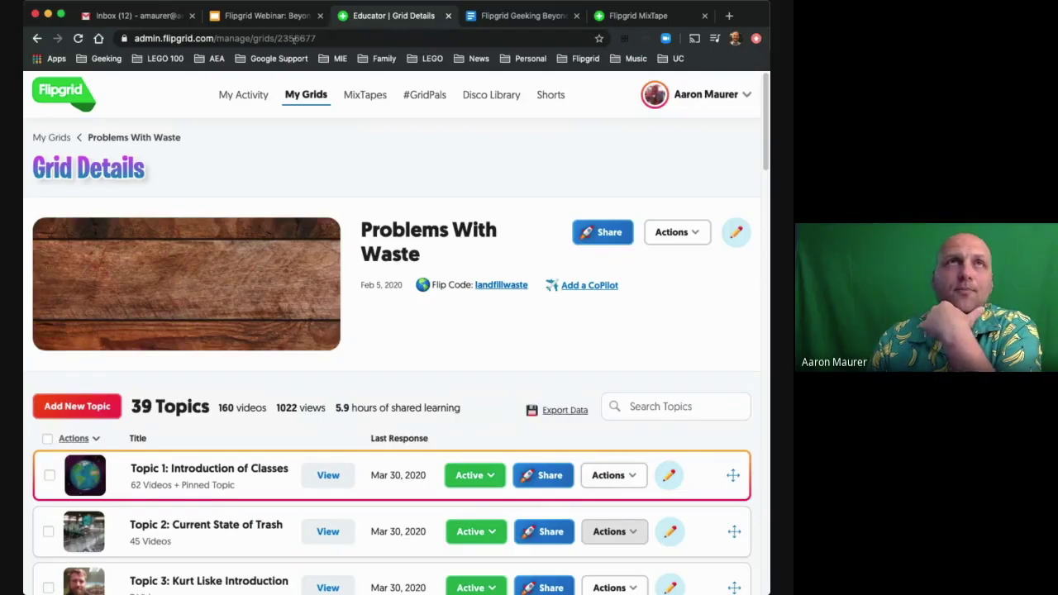
left_click(264, 15)
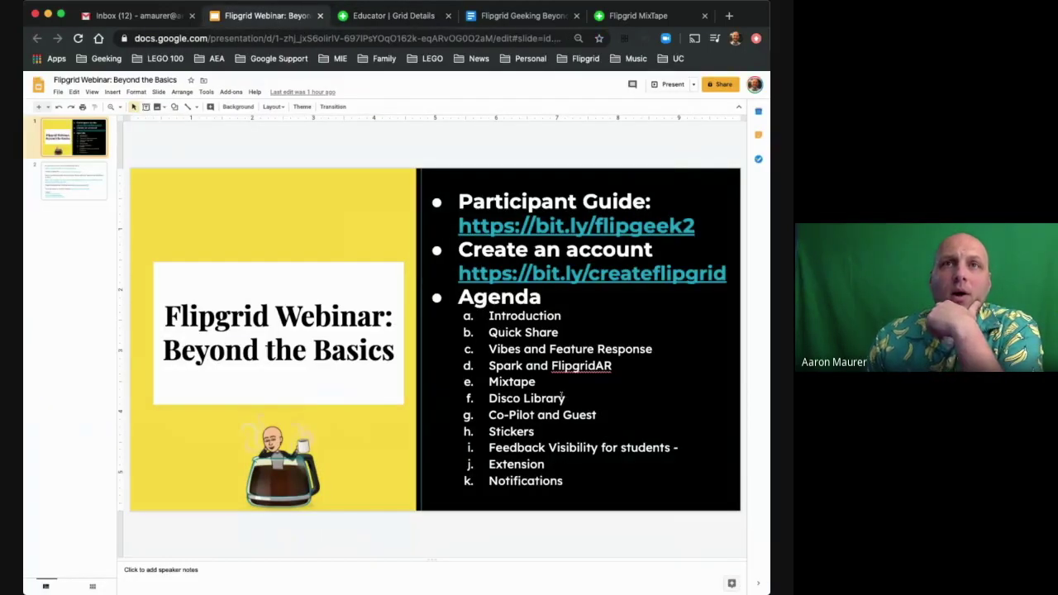
scroll(497, 444, "down", 1)
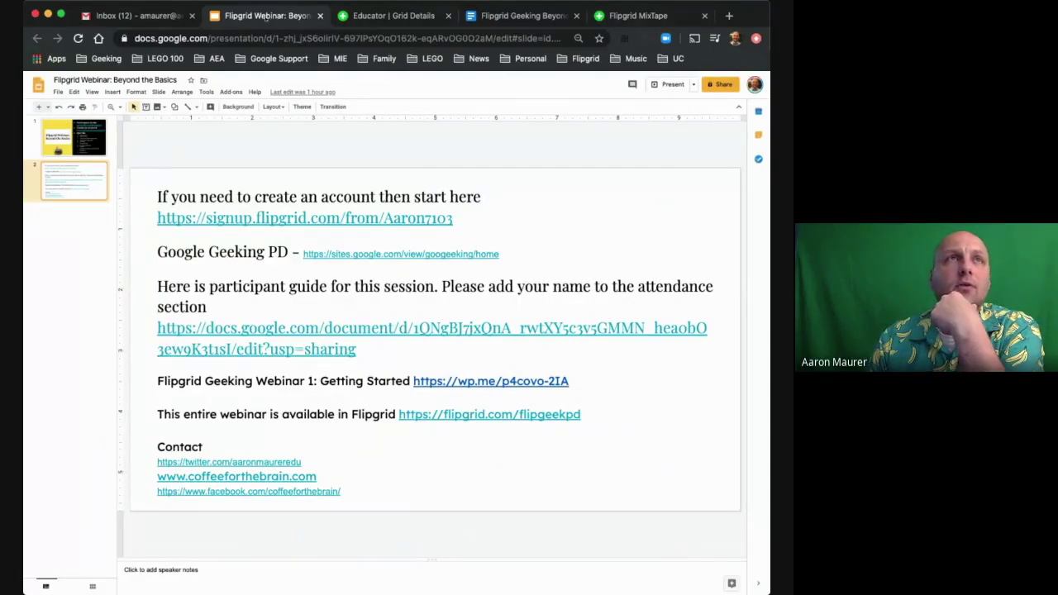
left_click(67, 150)
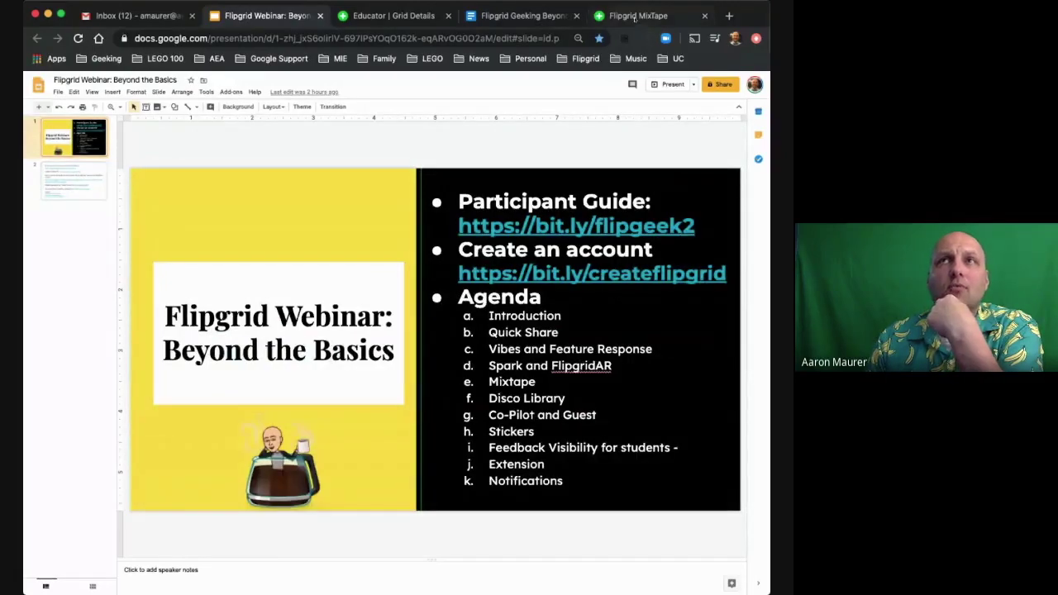
left_click(635, 17)
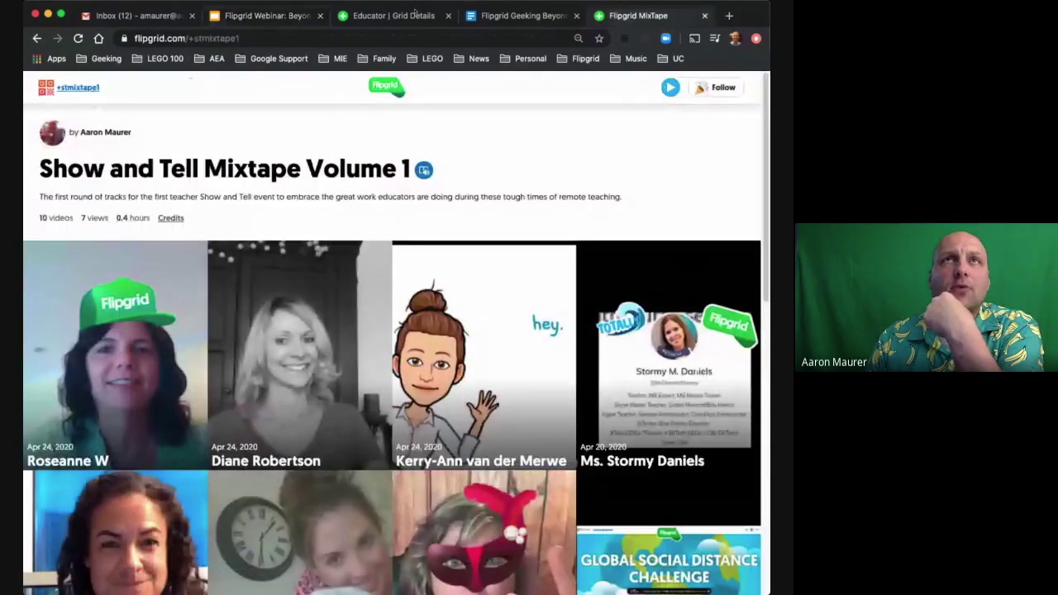
left_click(415, 12)
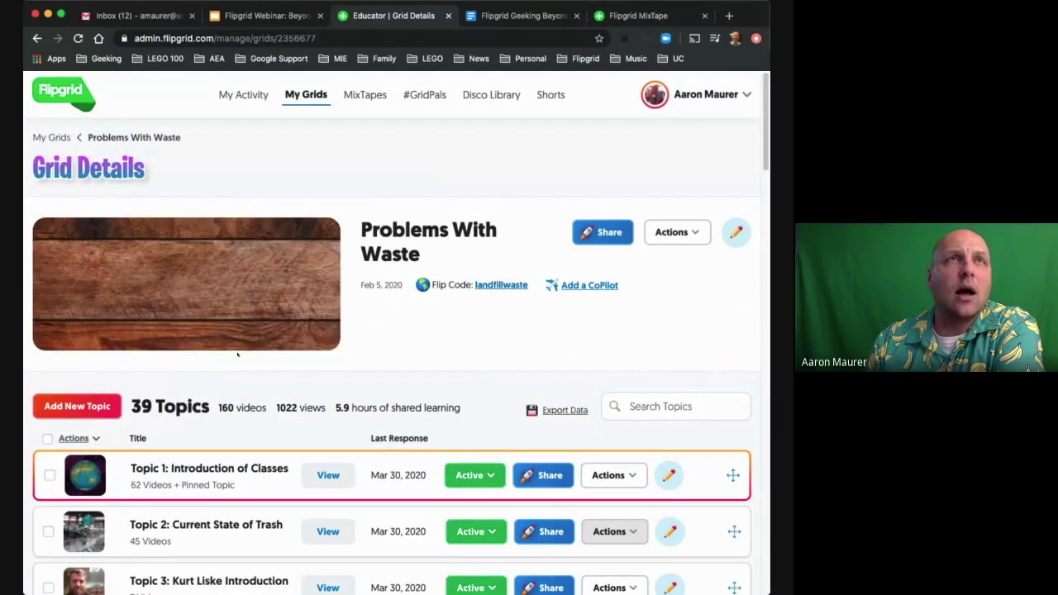
Open the Student Feedback Test topic in the Test Grid from the list of grids
left_click(44, 137)
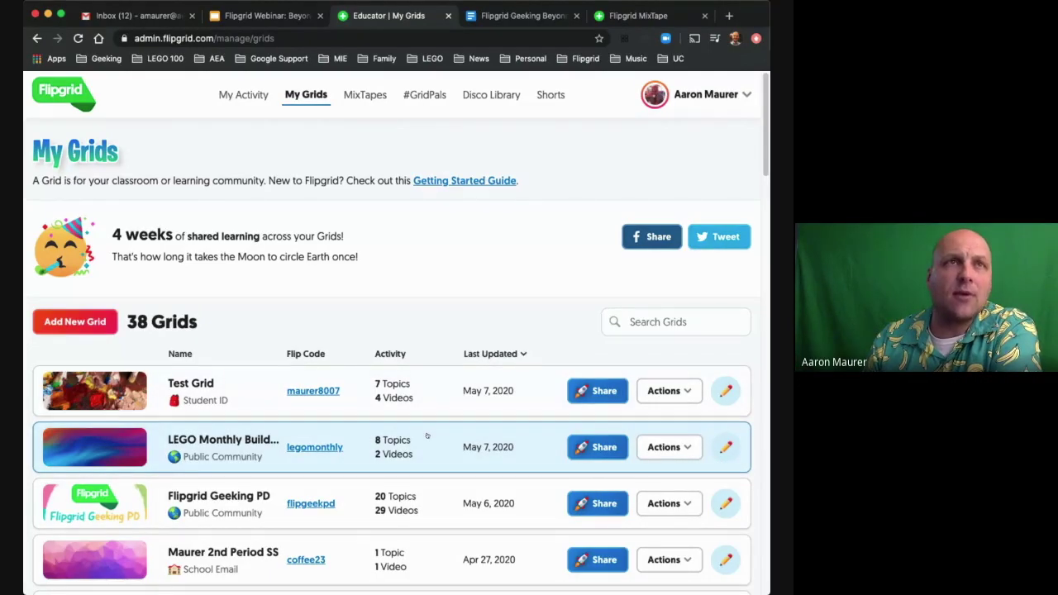
scroll(426, 436, "down", 1)
left_click(209, 306)
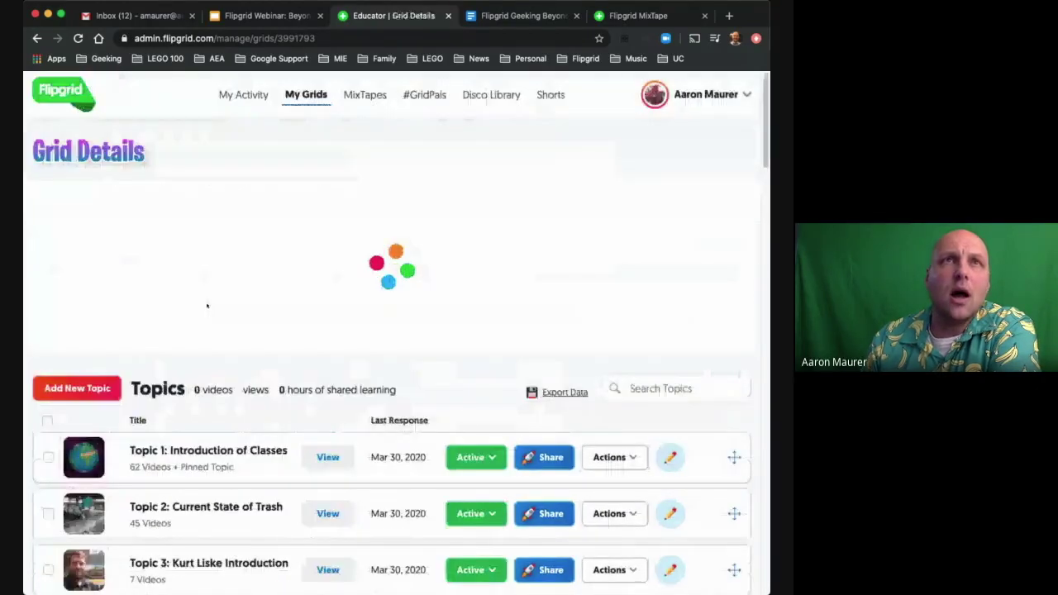
scroll(260, 326, "down", 1)
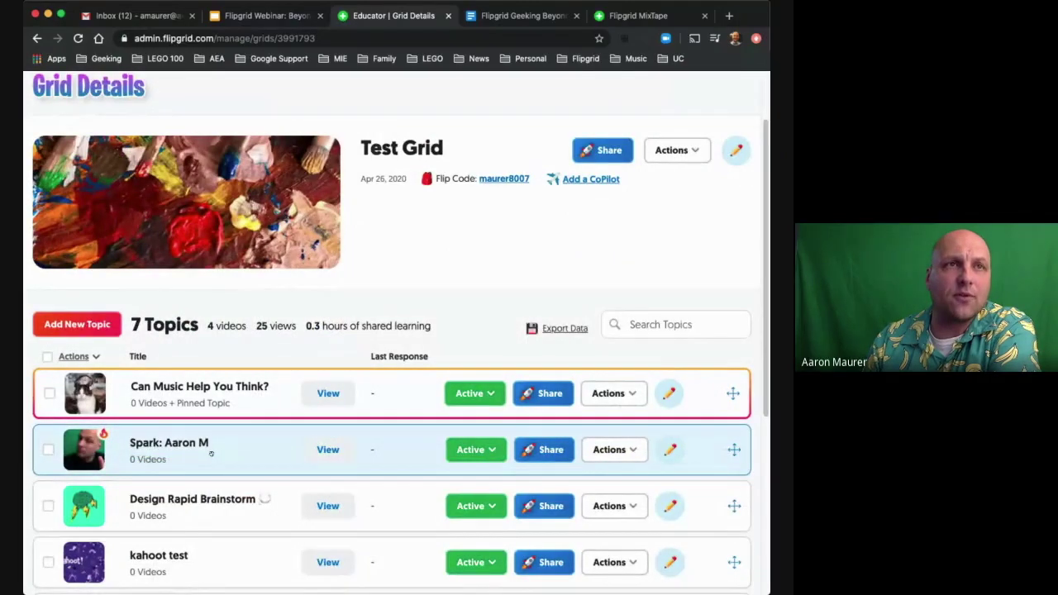
scroll(211, 453, "down", 1)
scroll(201, 389, "down", 3)
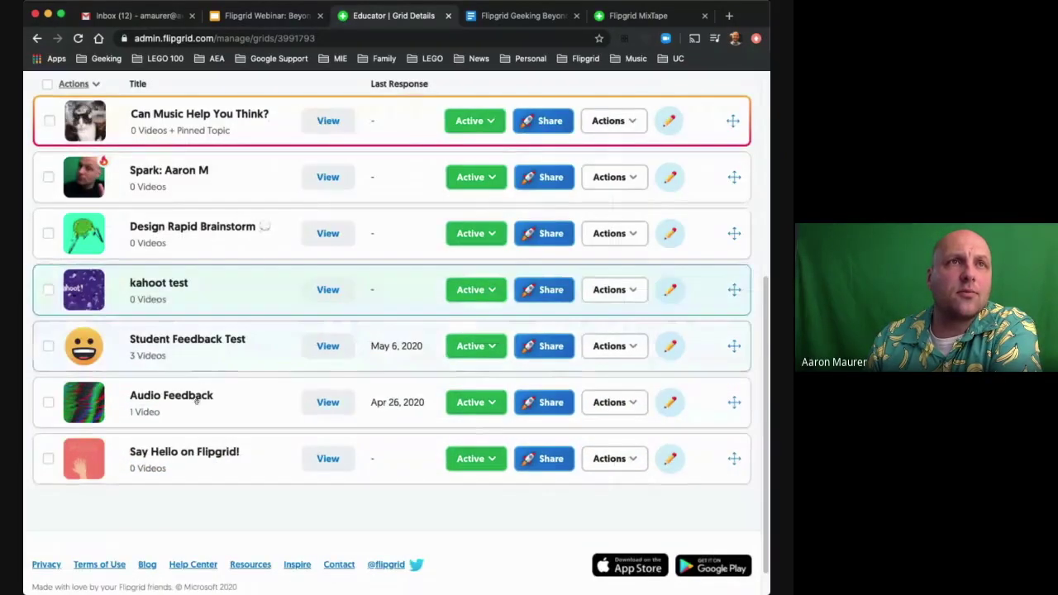
left_click(196, 349)
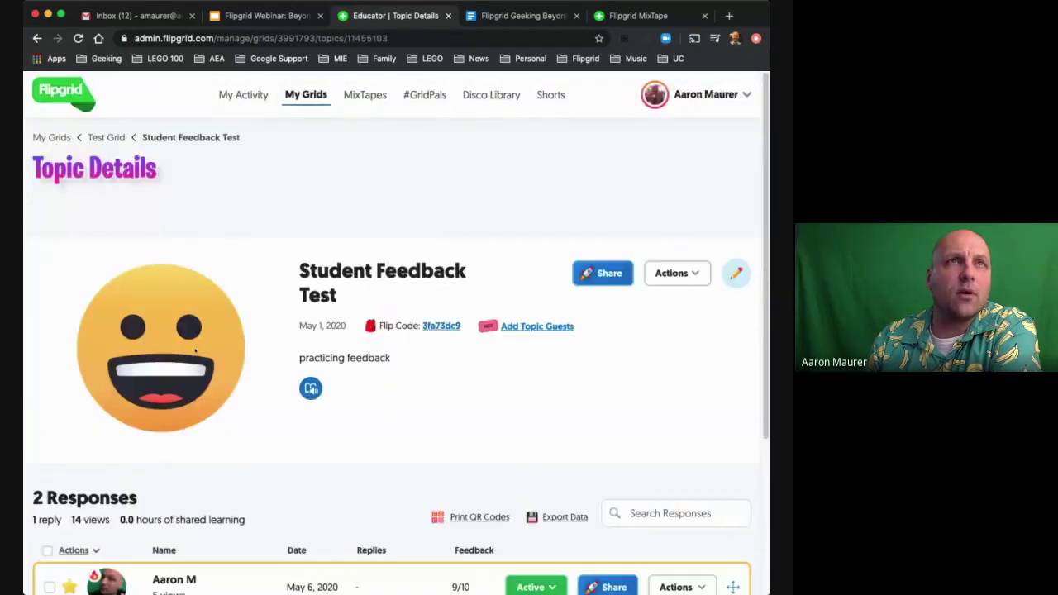
Open the student page of the Student Feedback Test topic and join the grid by entering the student ID
left_click(419, 289)
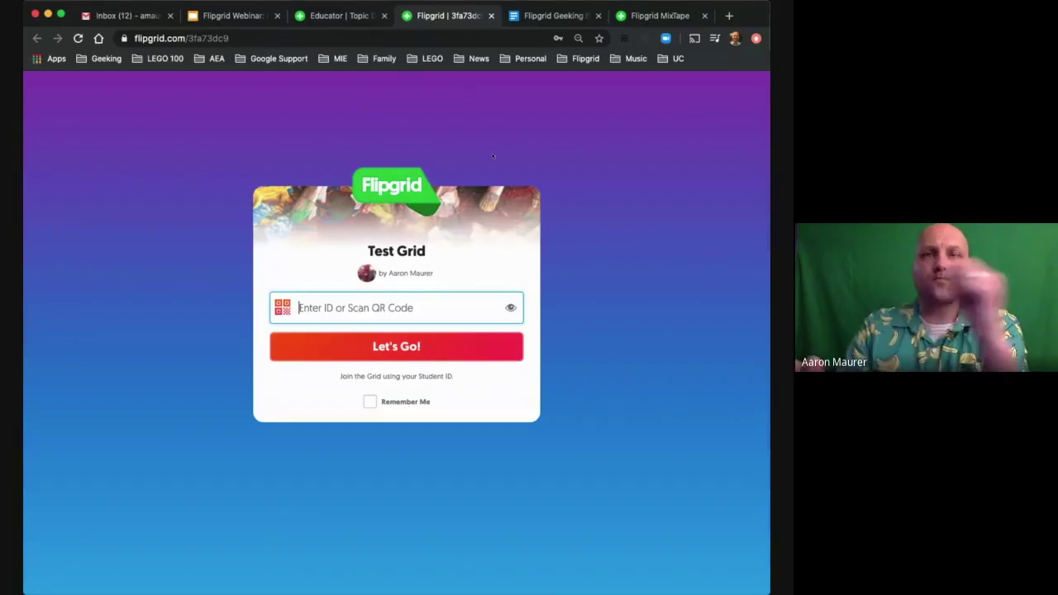
key("ctrl+v")
key("Return")
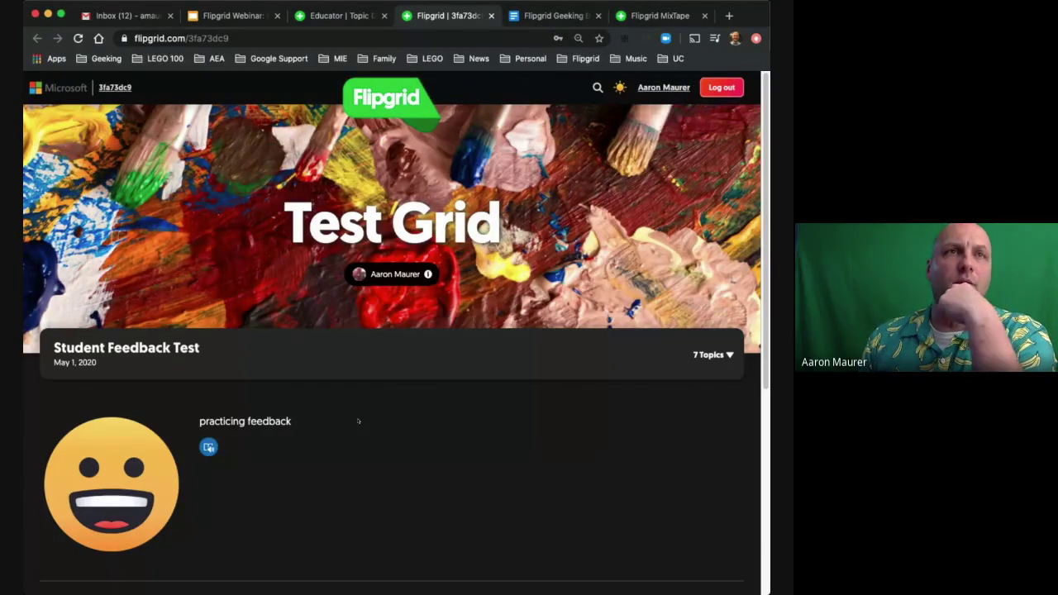
Start a new video response with the whiteboard covering the camera view, and view the custom sticker upload without adding an image
scroll(108, 494, "down", 3)
left_click(109, 495)
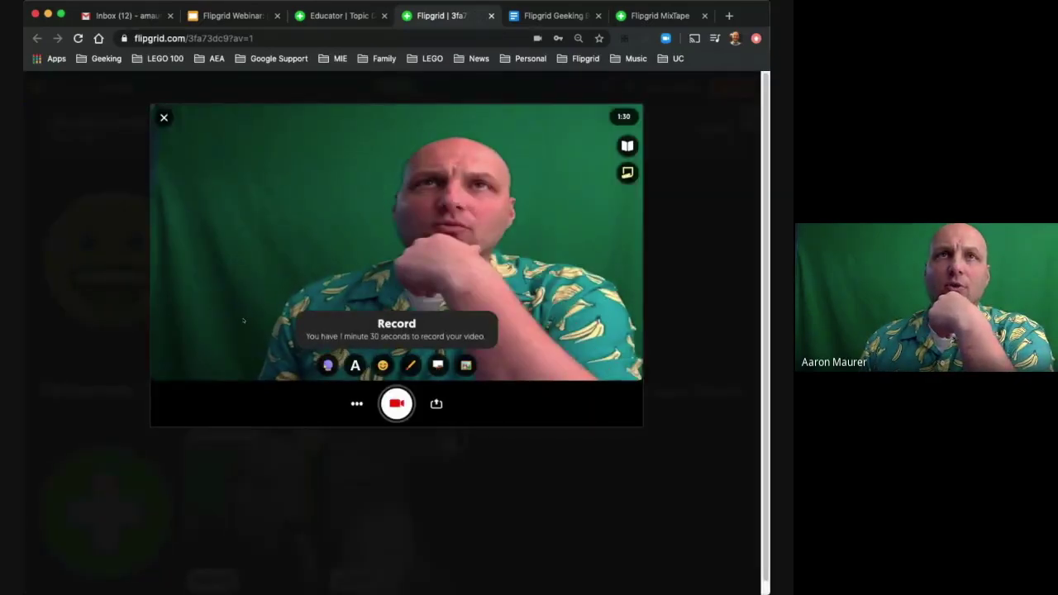
left_click(410, 365)
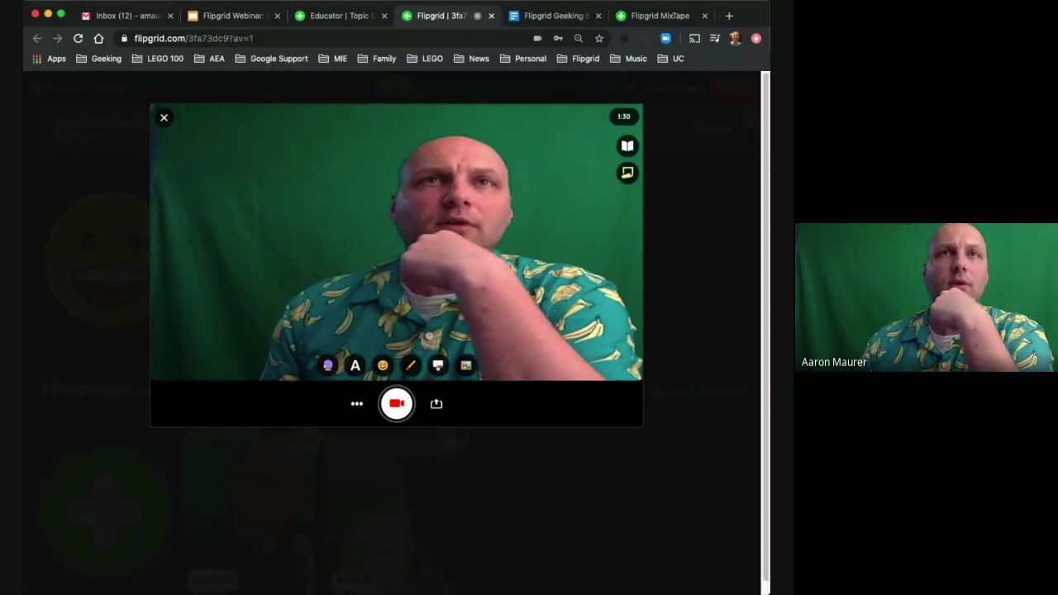
left_click(439, 364)
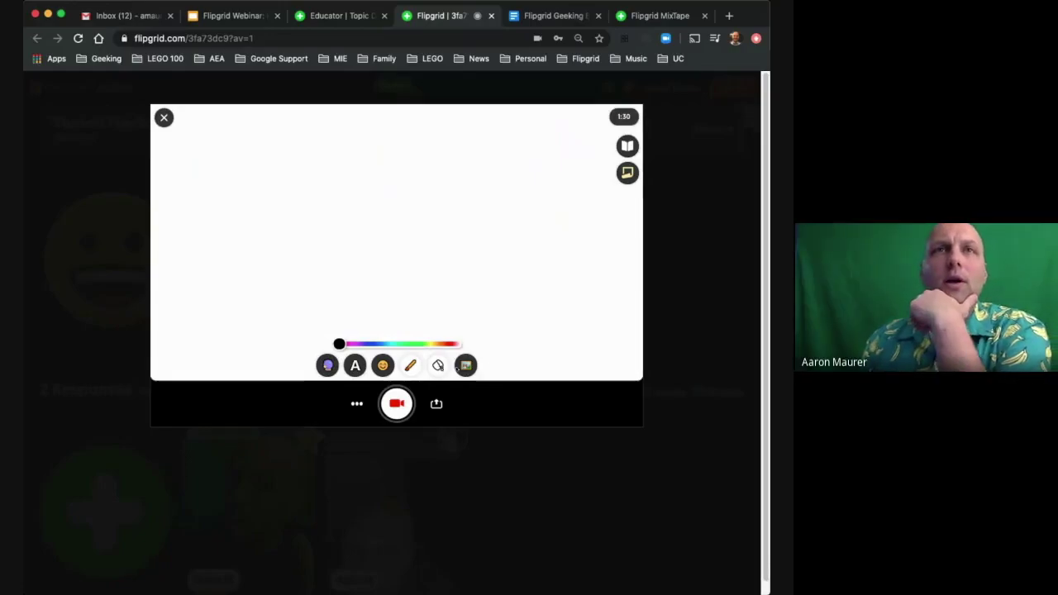
left_click(465, 365)
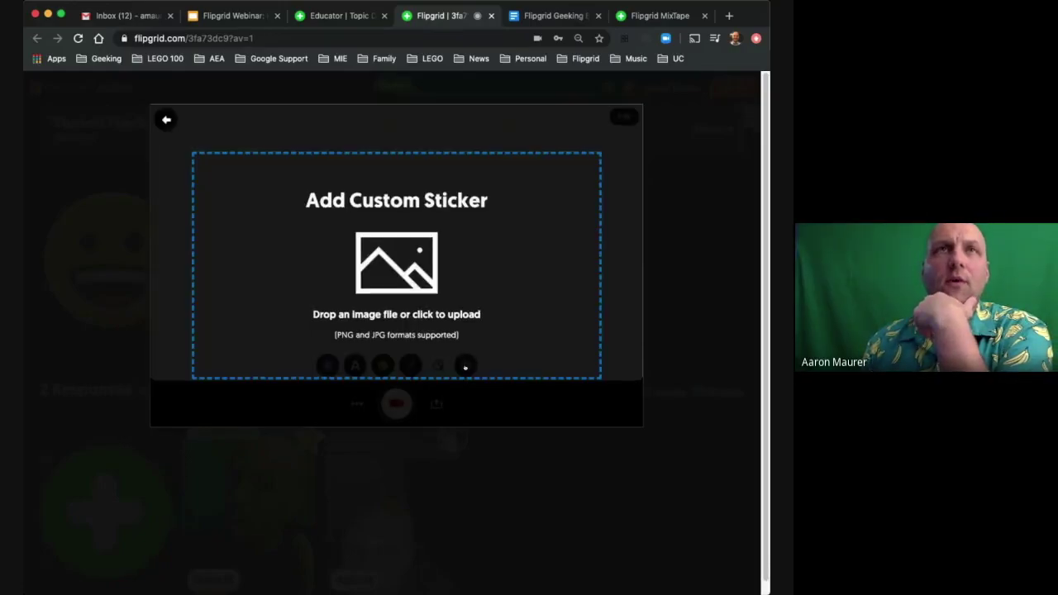
left_click(165, 116)
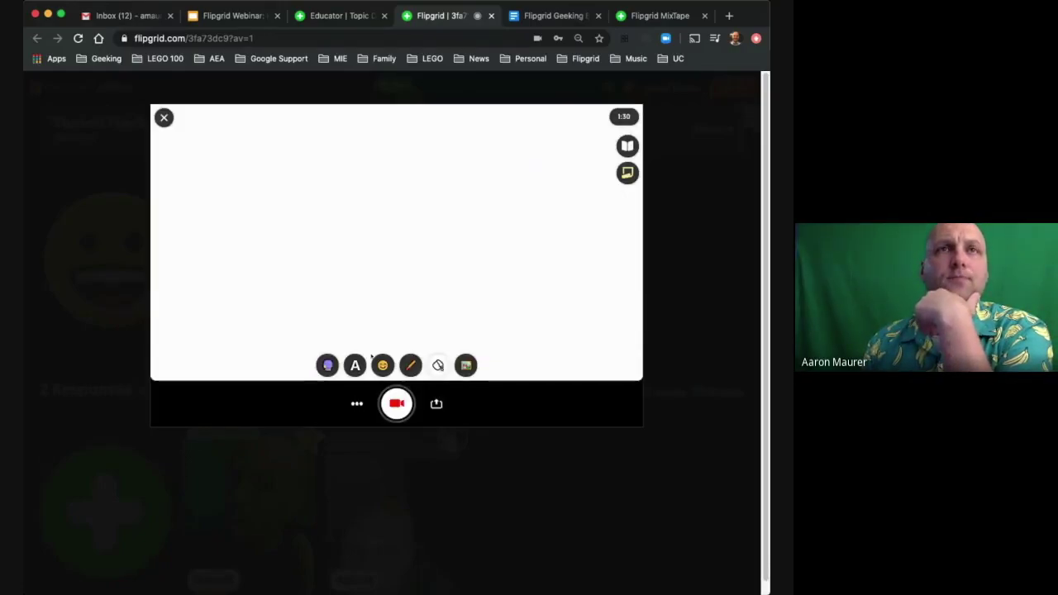
Search the stickers for "arrows" and place the green arrow pointing down-right in the upper-left area of the whiteboard
left_click(382, 365)
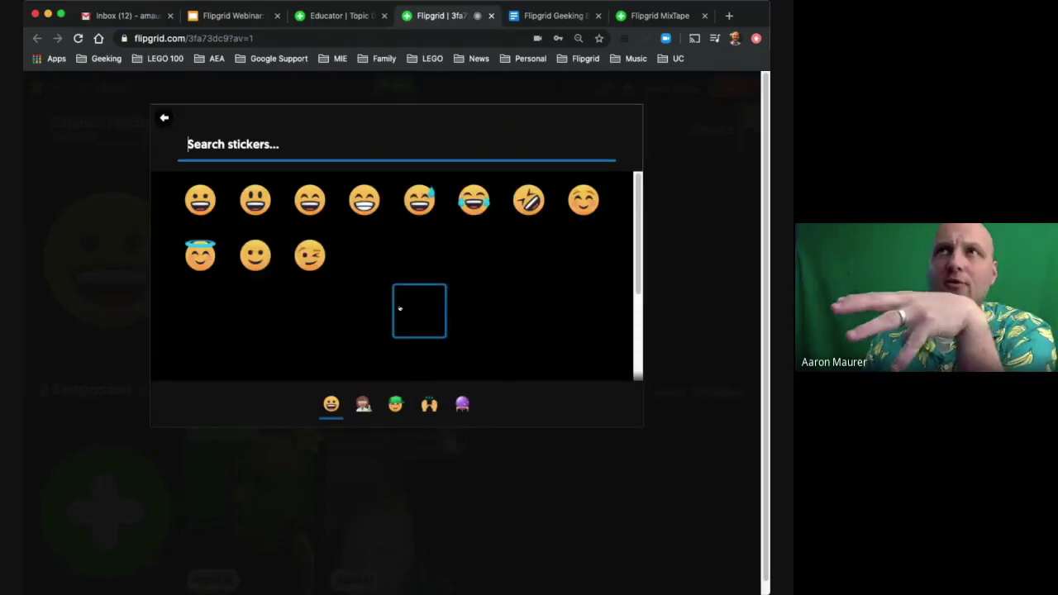
left_click(205, 142)
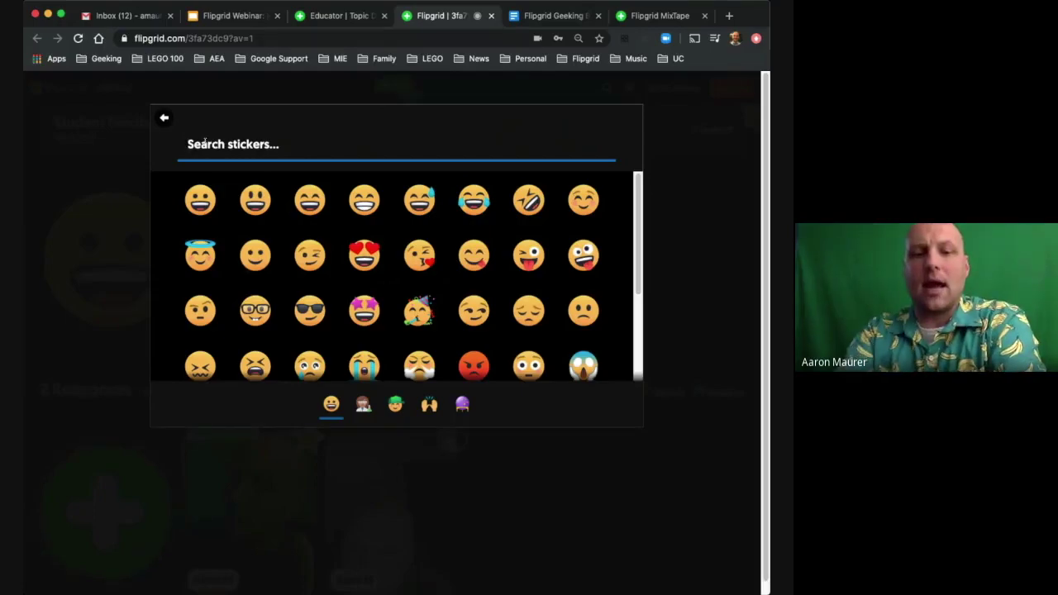
type("arrows")
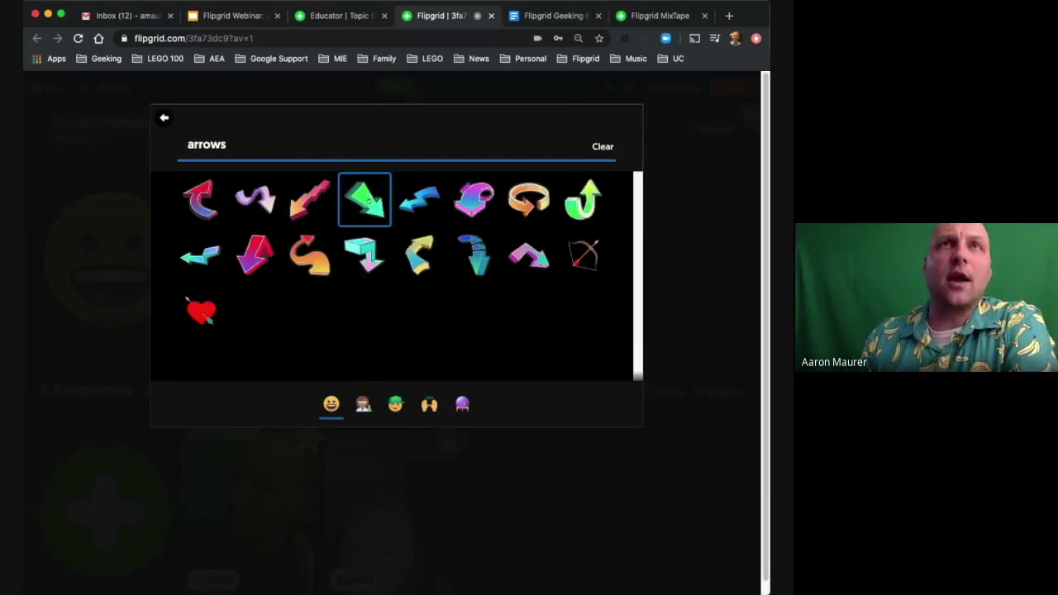
left_click(364, 199)
left_click_drag(406, 255, 269, 205)
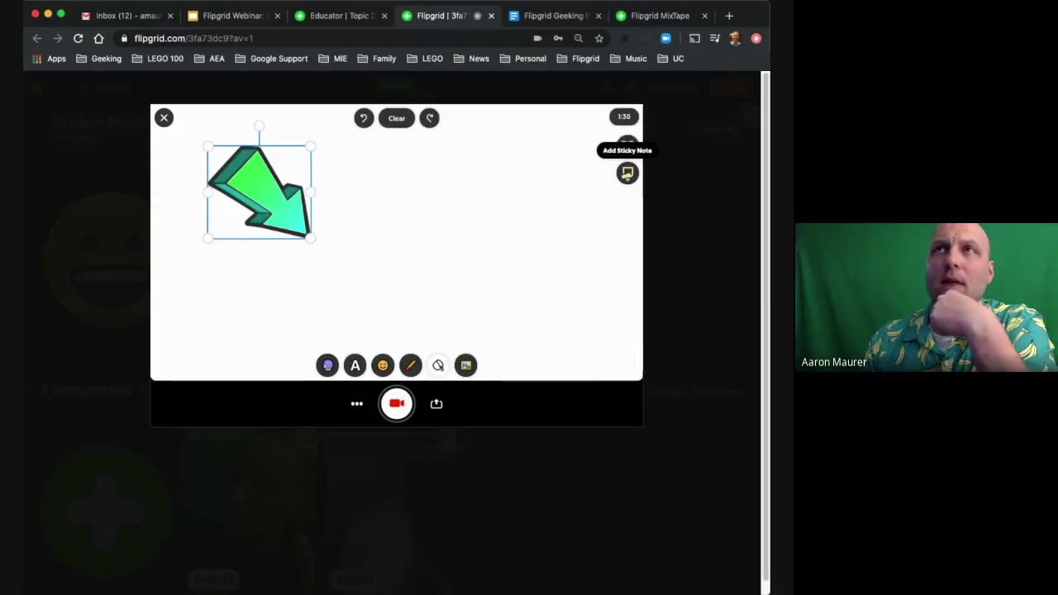
Add a sticky note overlapping the whiteboard's right edge, listing "1. Left arrow", "2. Right arrow" and "3. Top arrow"
left_click(628, 174)
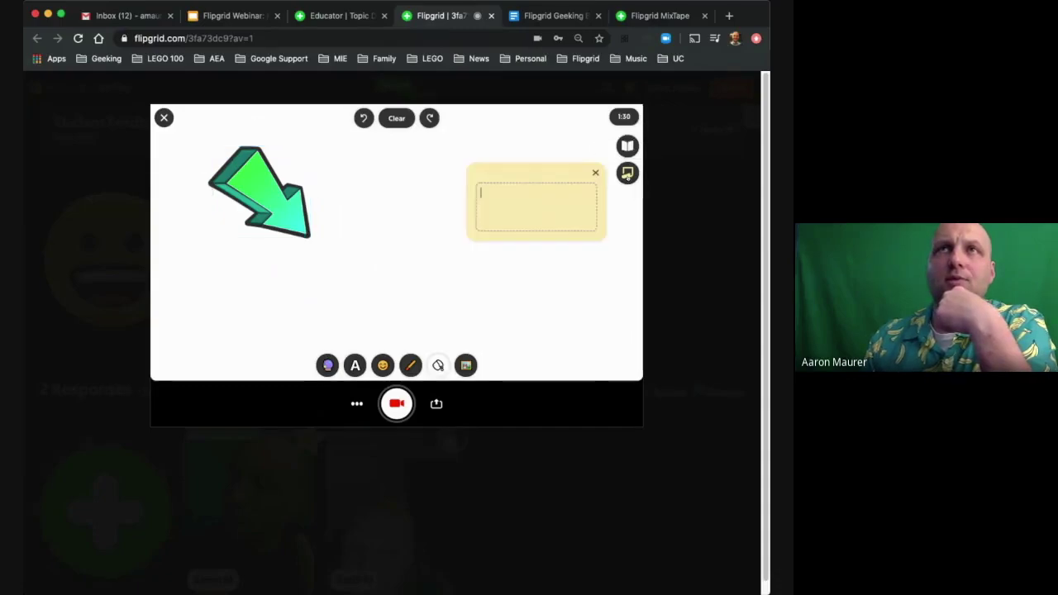
left_click_drag(582, 177, 723, 206)
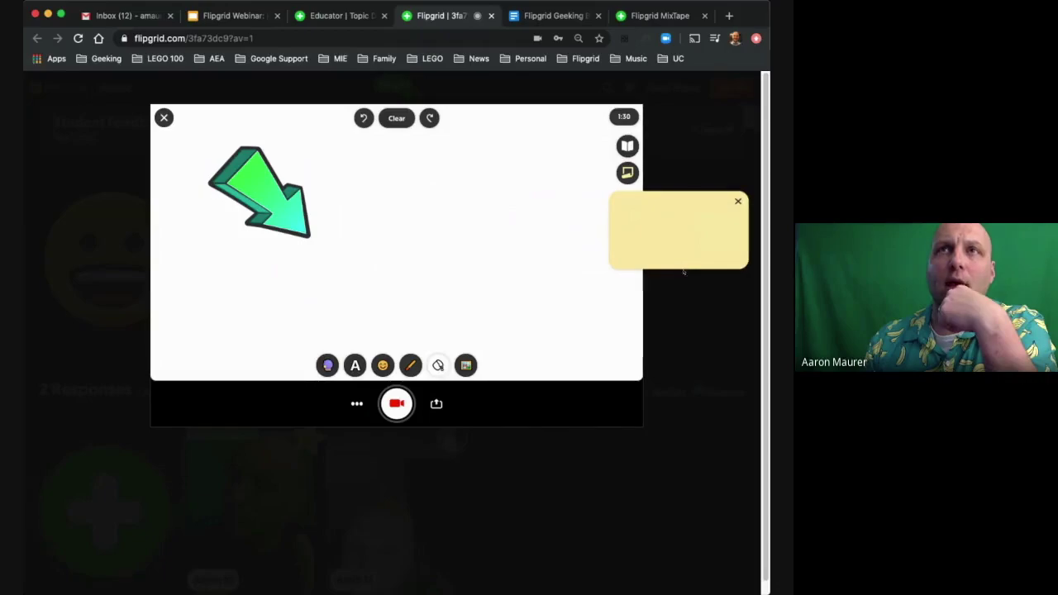
left_click(666, 220)
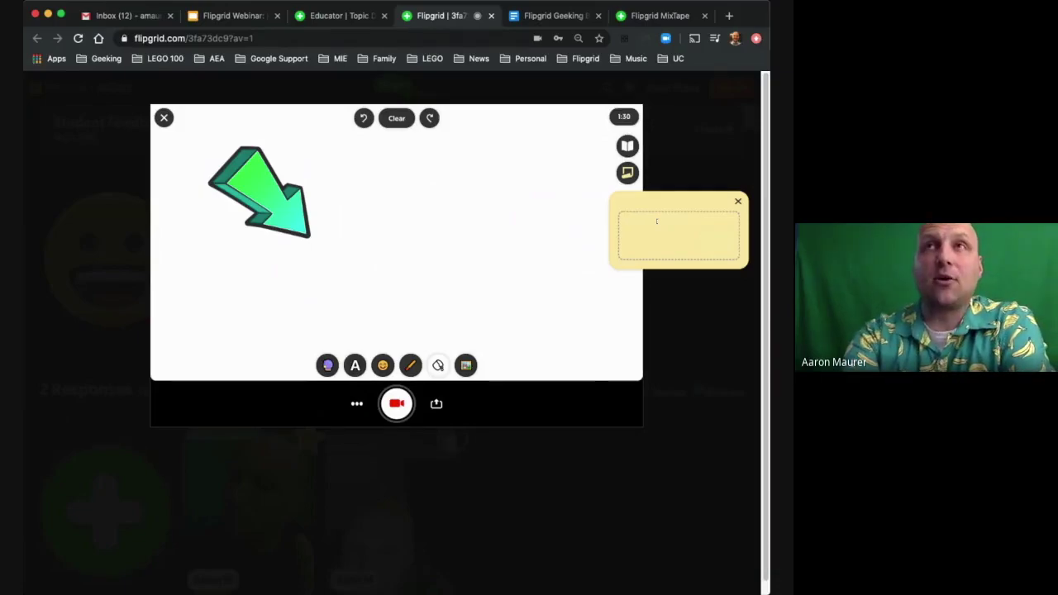
type("T. Left arrow")
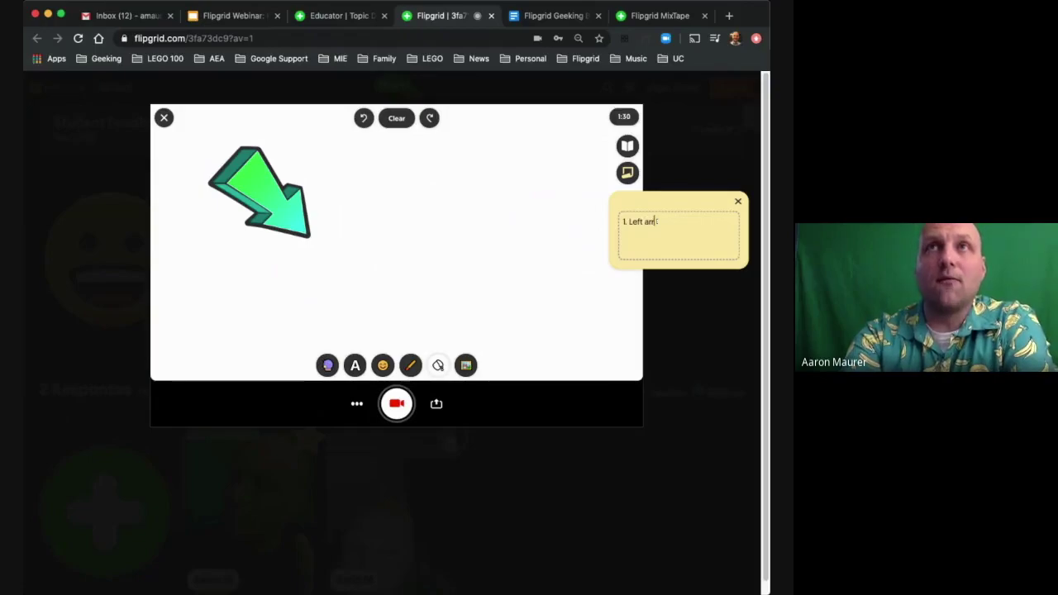
key("Return")
type("2.")
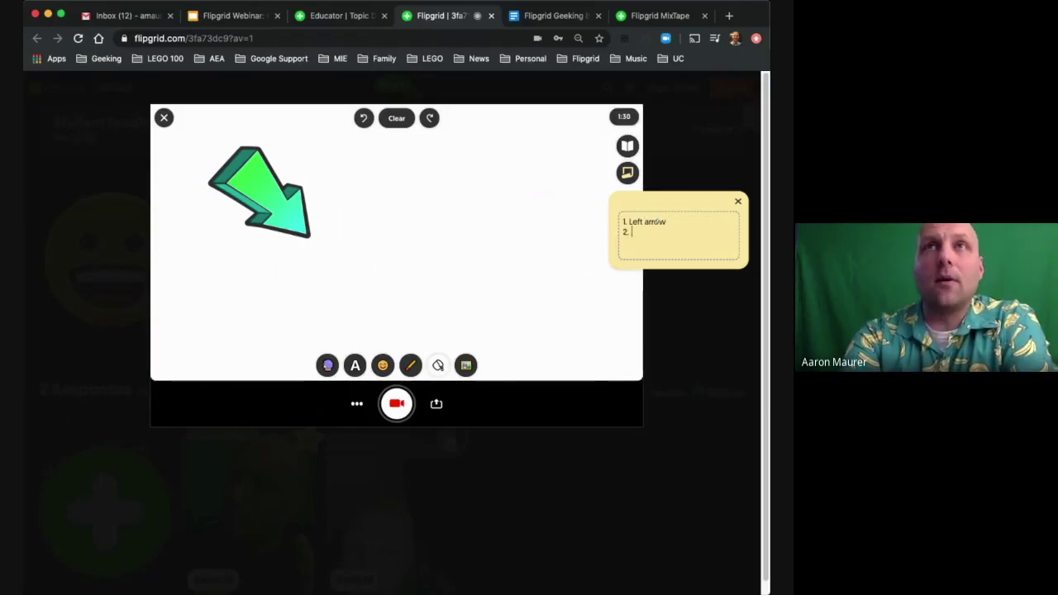
type(" Right arrow")
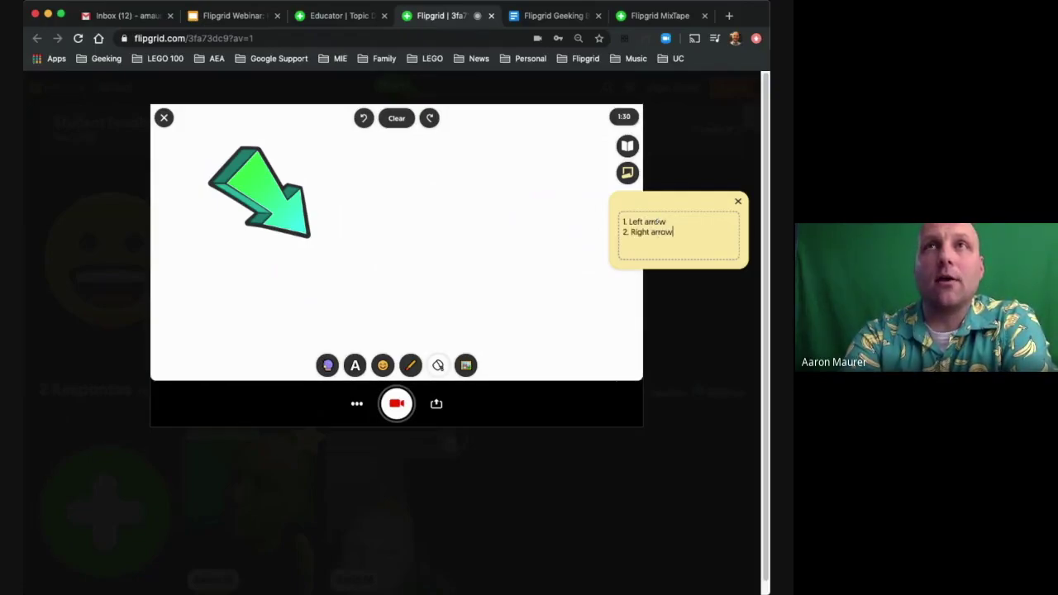
key("Return")
type("3. Top")
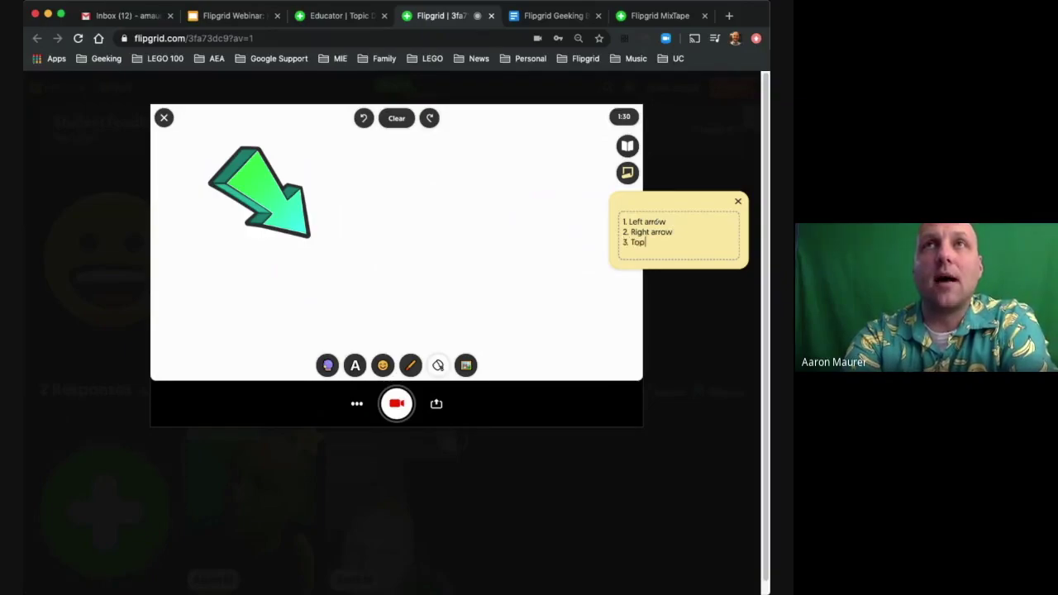
type(" arrow")
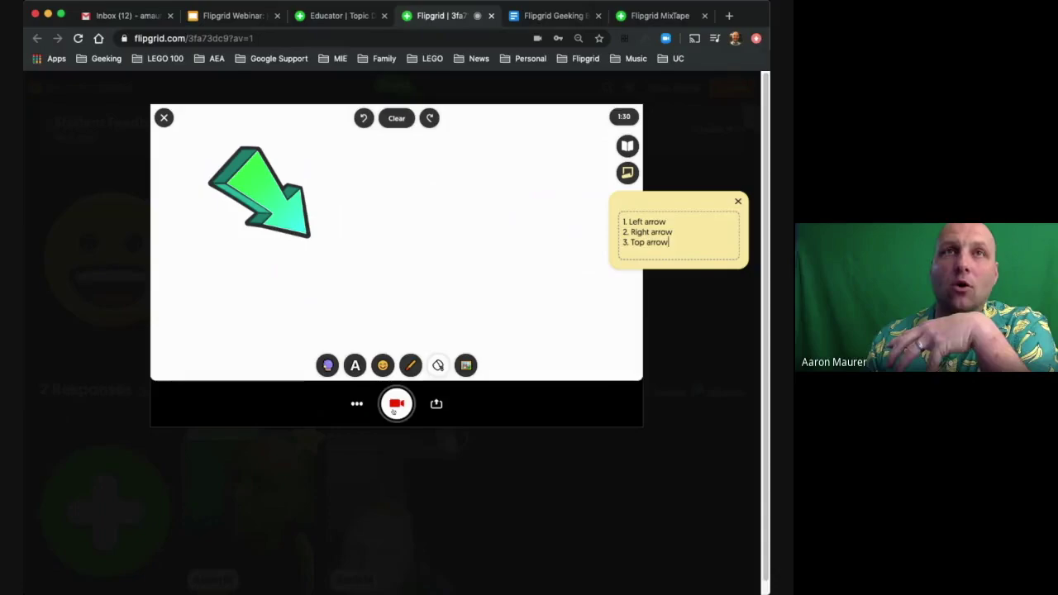
Add the "Can you show how much $1.85 is" coin question image to the whiteboard as a custom sticker
left_click(466, 365)
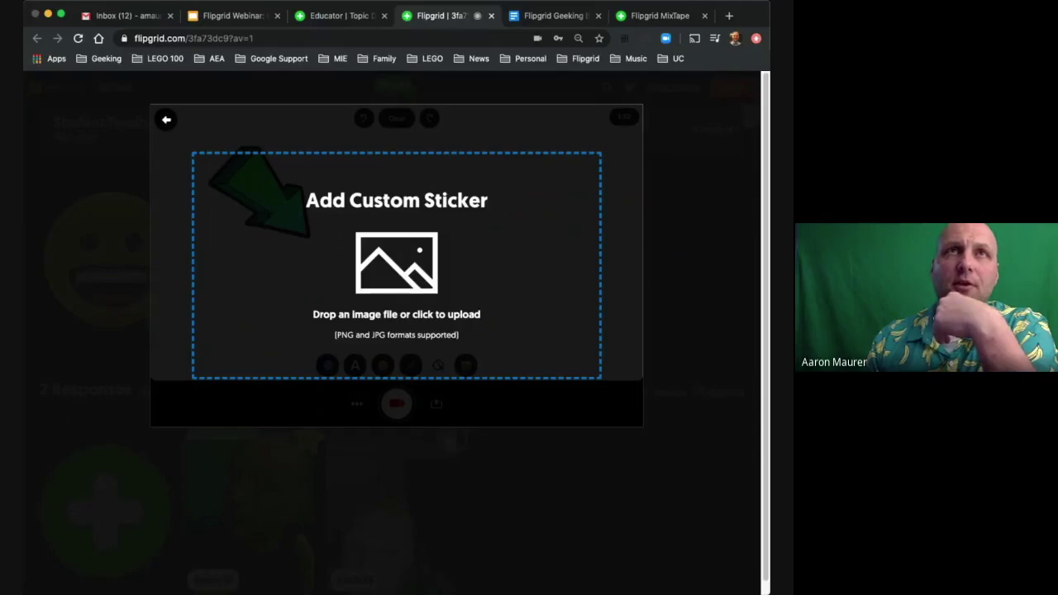
left_click(396, 248)
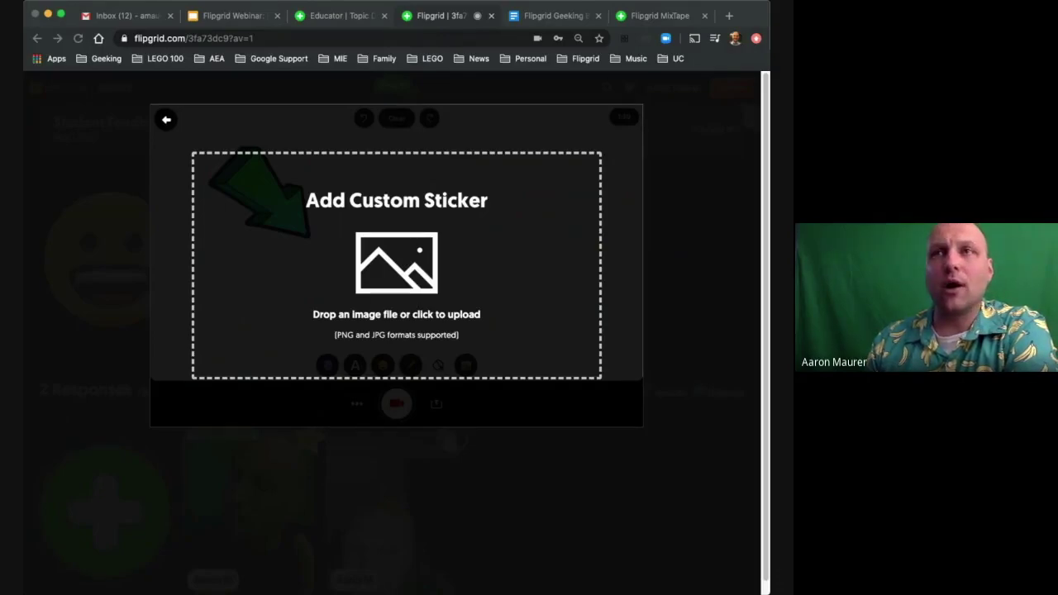
key("Escape")
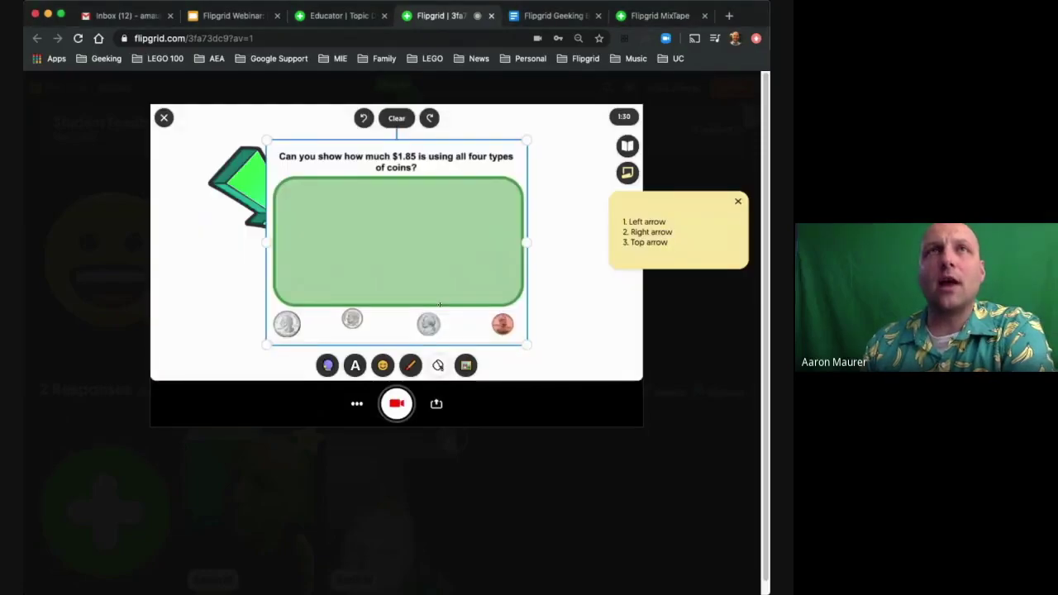
Arrange the coin question image near the whiteboard's centre and the green arrow at its lower left, pointing toward the quarter
left_click_drag(440, 304, 471, 334)
left_click(272, 201)
left_click_drag(272, 201, 227, 193)
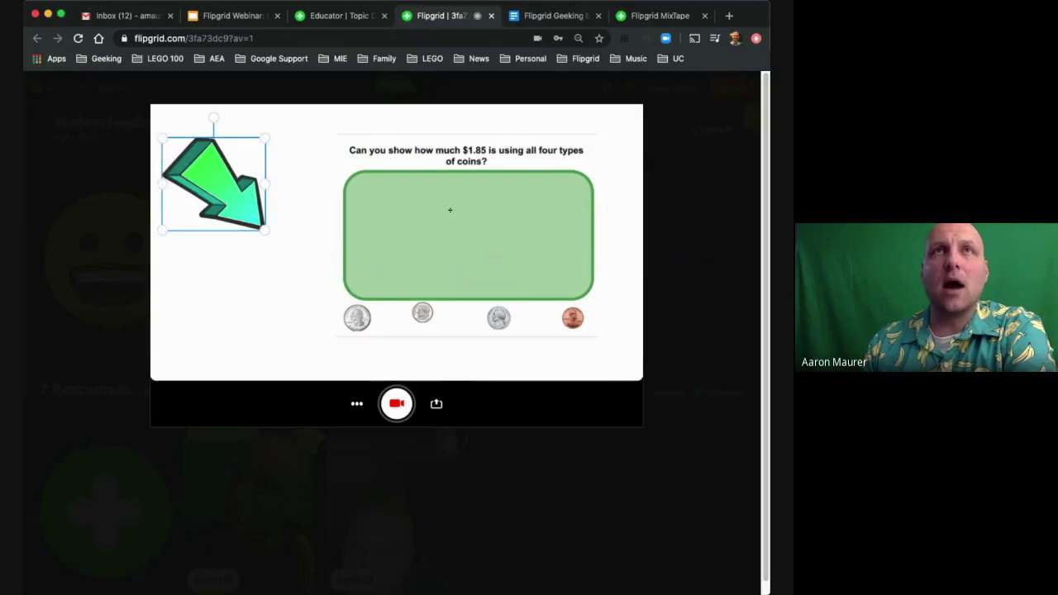
mouse_move(383, 213)
left_mouse_down()
mouse_move(398, 228)
mouse_move(388, 231)
left_mouse_up()
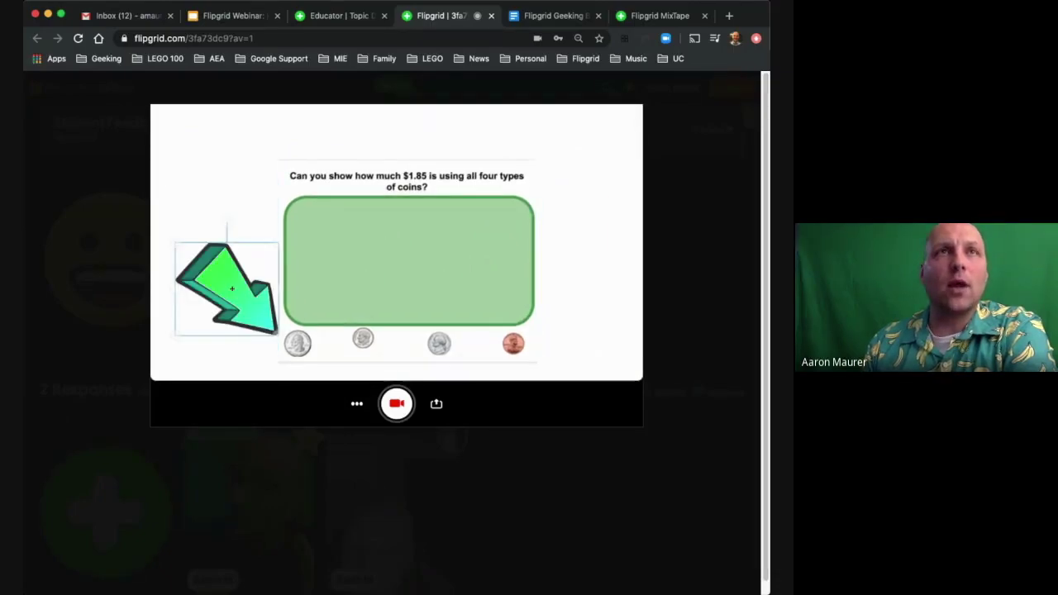
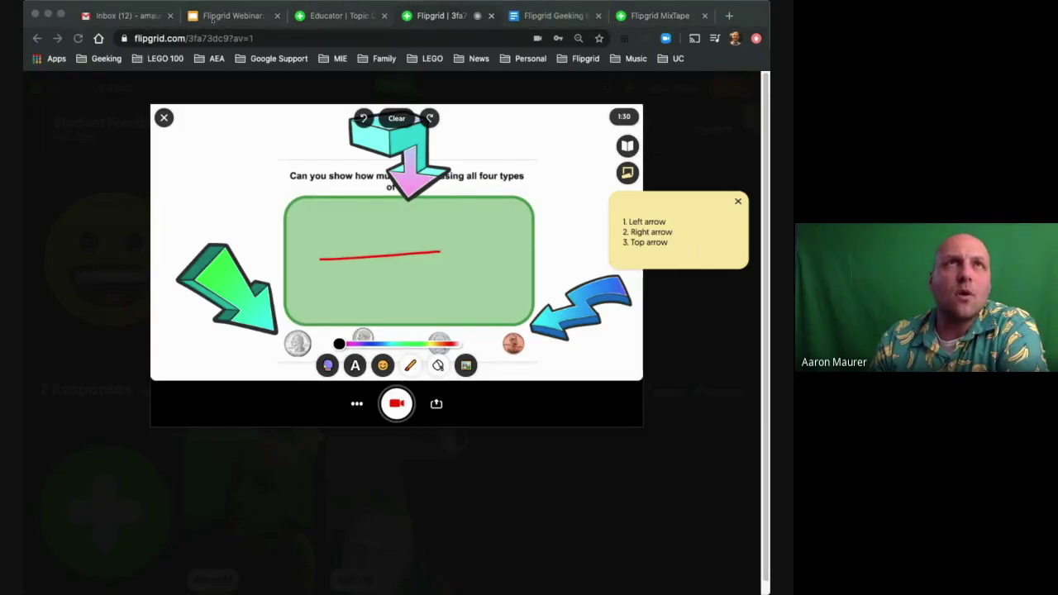
Check the webinar agenda slide and examine the response list with its feedback column in the Student Feedback Test topic
left_click(223, 16)
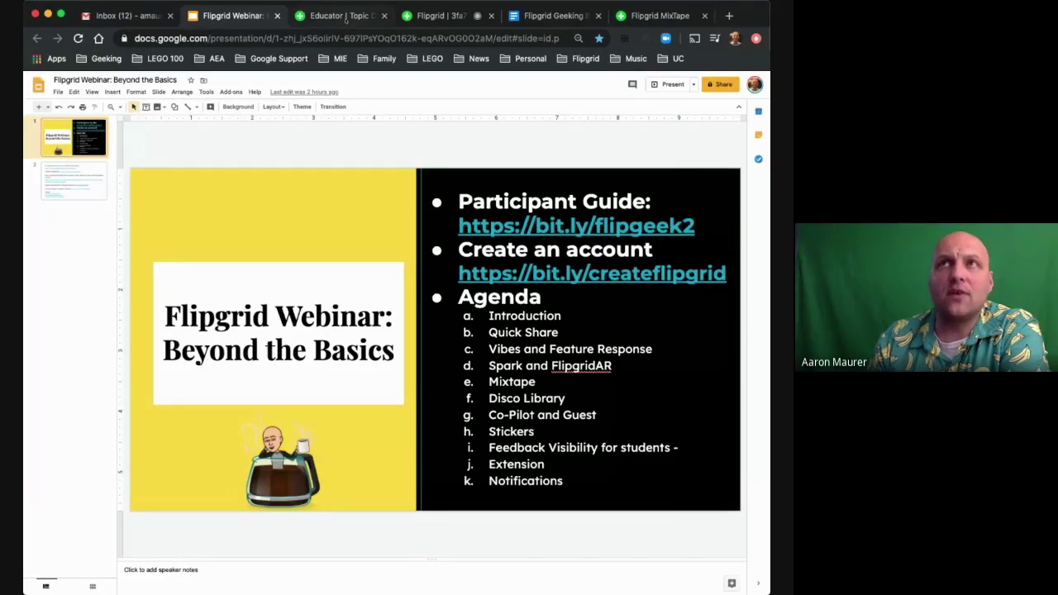
left_click(345, 16)
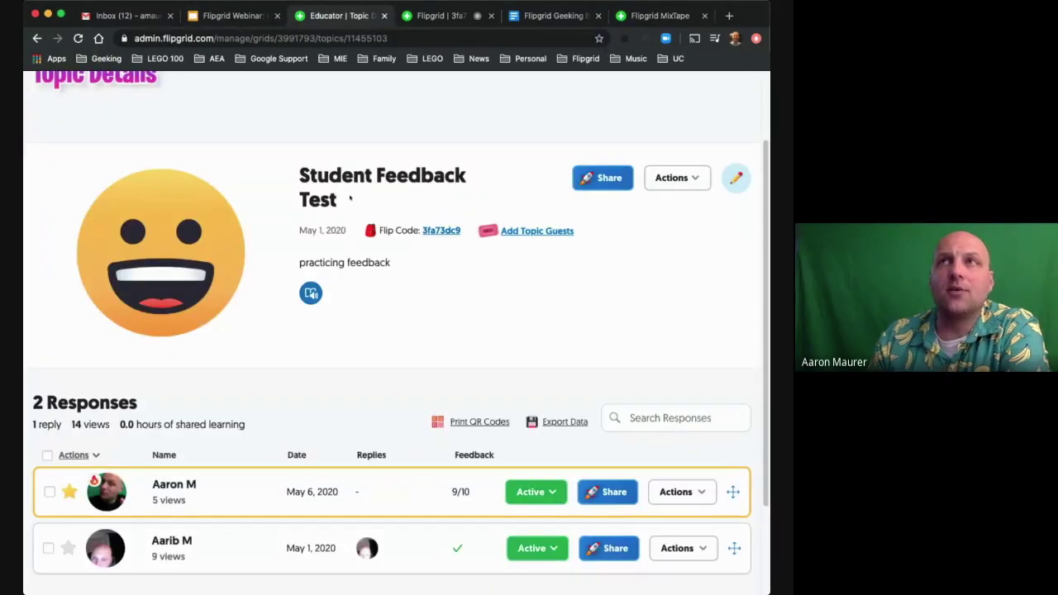
scroll(358, 326, "down", 1)
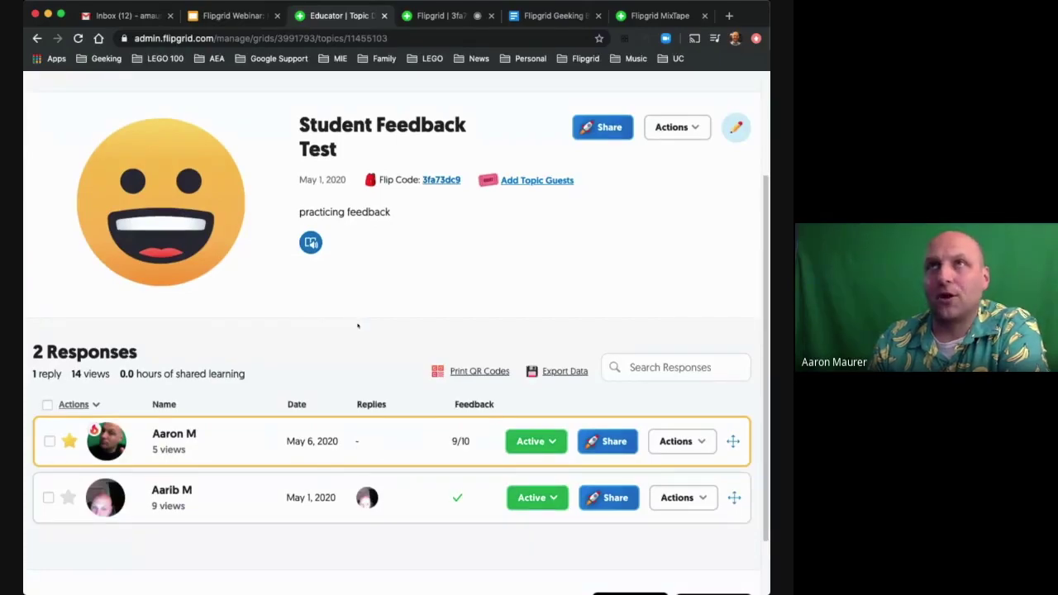
scroll(358, 326, "down", 1)
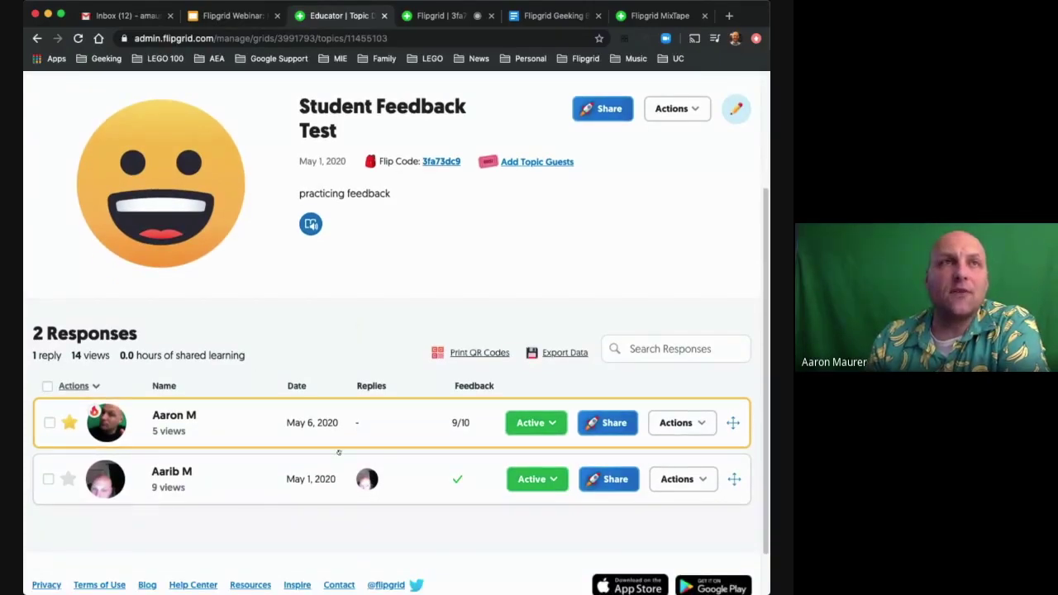
scroll(338, 450, "down", 1)
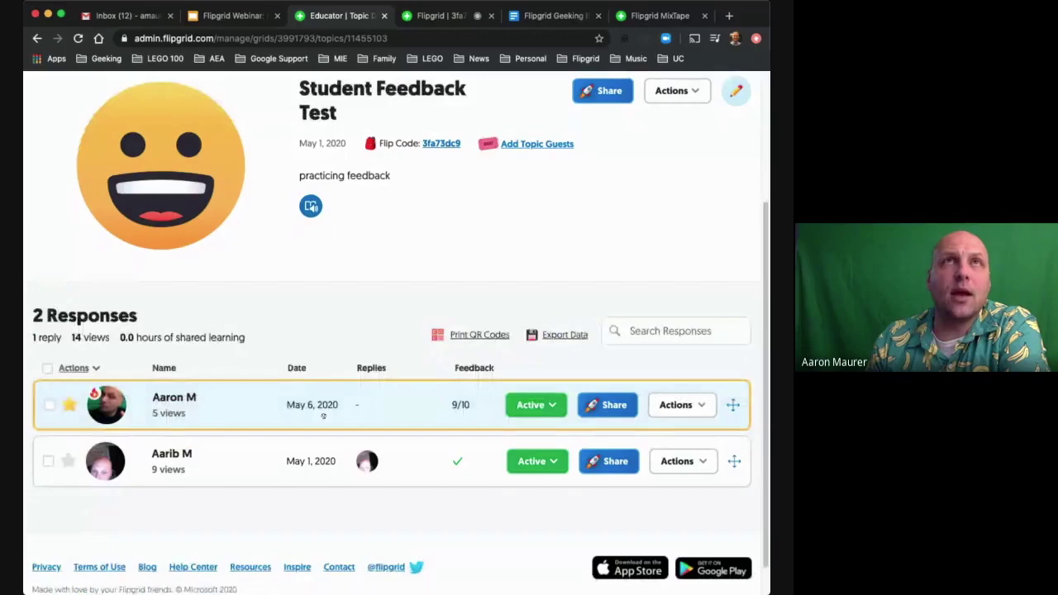
scroll(323, 415, "up", 1)
scroll(315, 423, "down", 1)
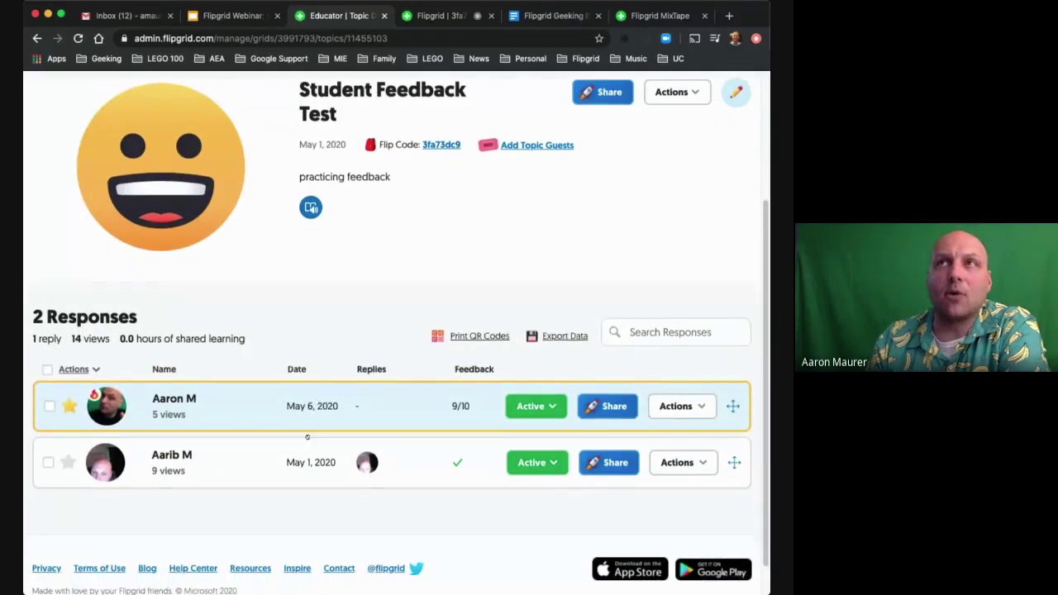
scroll(307, 436, "down", 1)
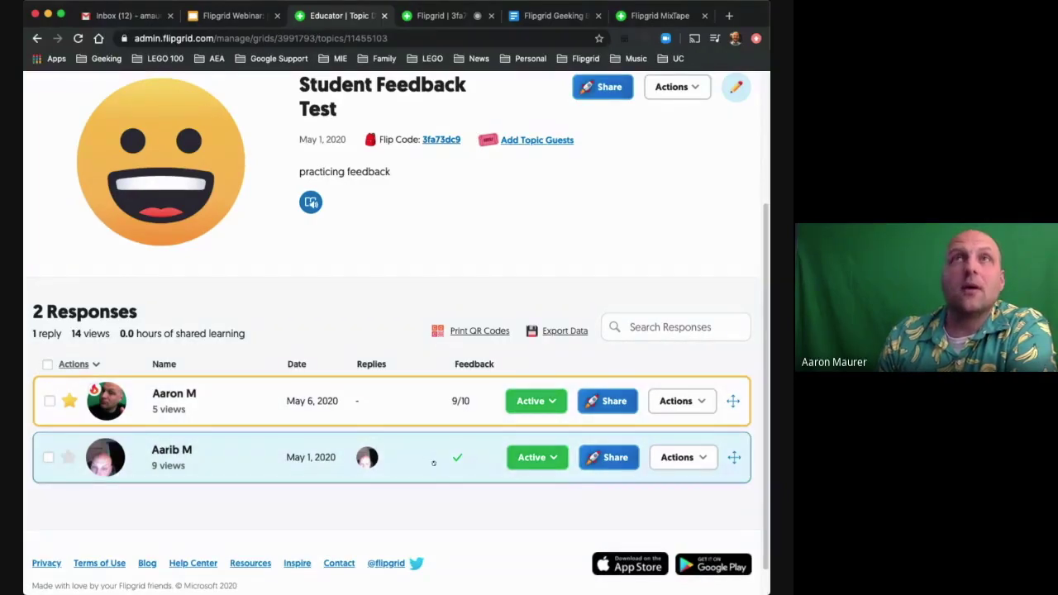
scroll(433, 454, "up", 1)
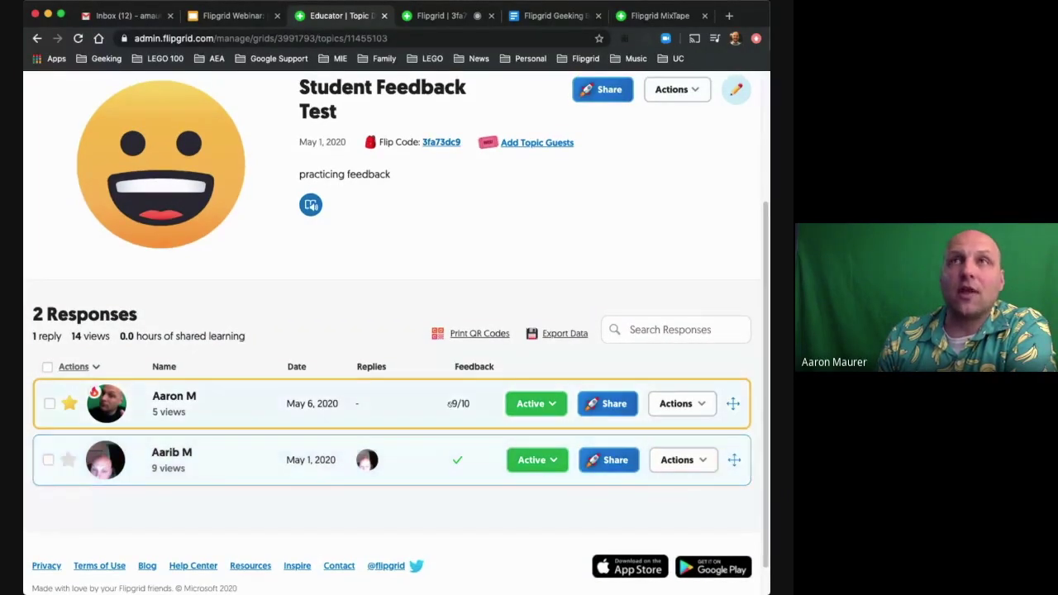
Return to the Test Grid and open its Audio Feedback topic
scroll(172, 150, "up", 3)
left_click(101, 140)
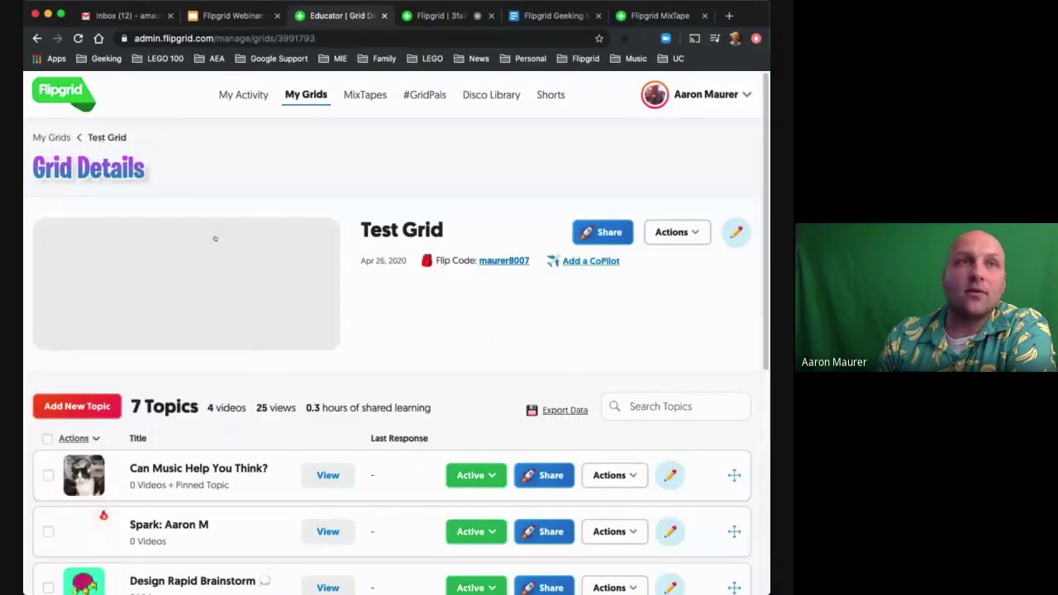
scroll(282, 411, "down", 2)
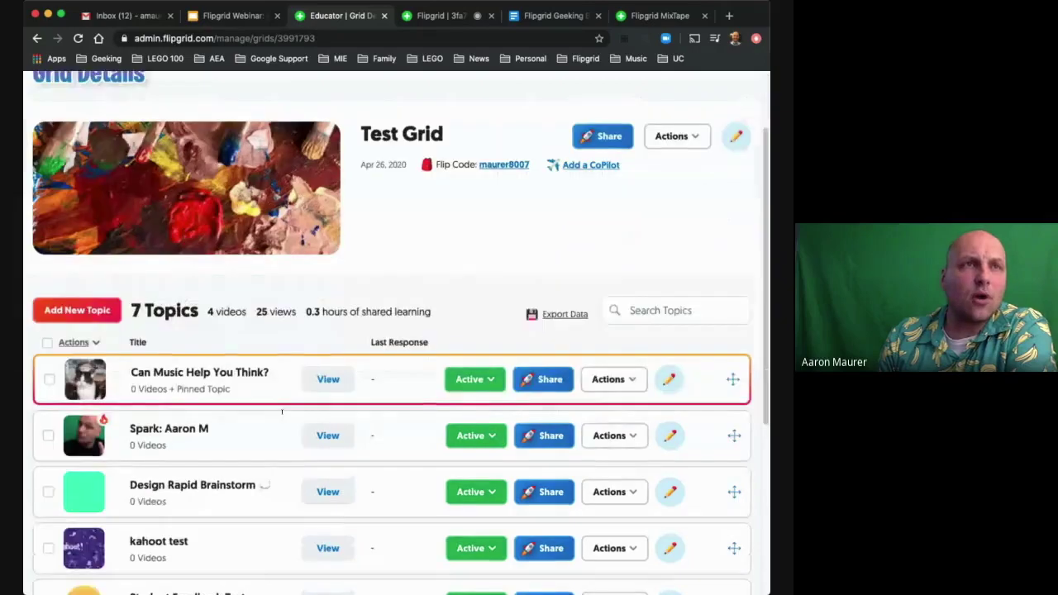
scroll(282, 411, "down", 6)
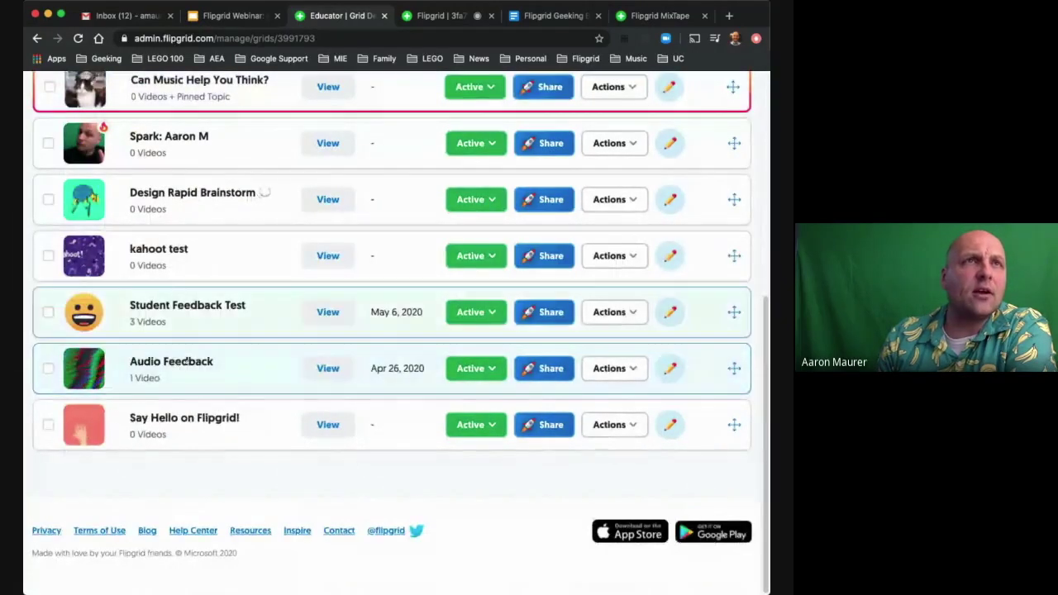
left_click(188, 361)
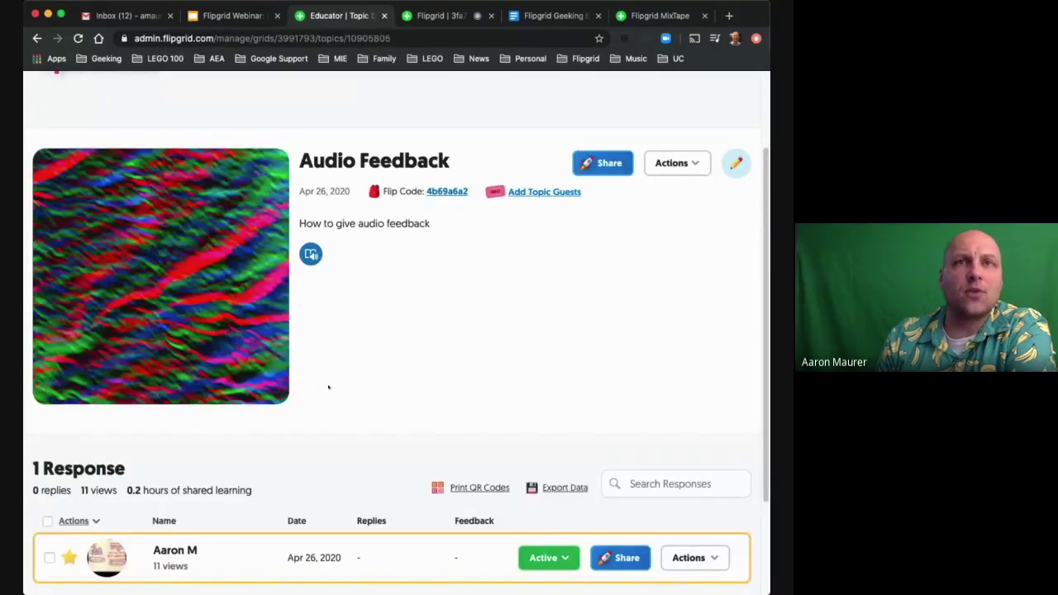
Open the response in the Audio Feedback topic and pause its video near the start
scroll(328, 387, "down", 3)
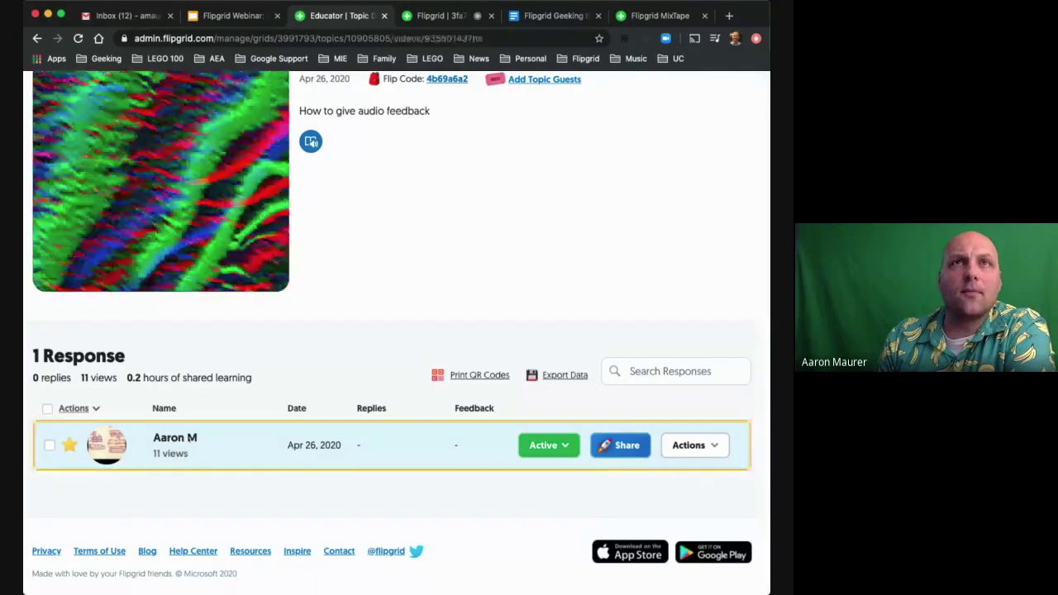
left_click(169, 439)
left_click(105, 413)
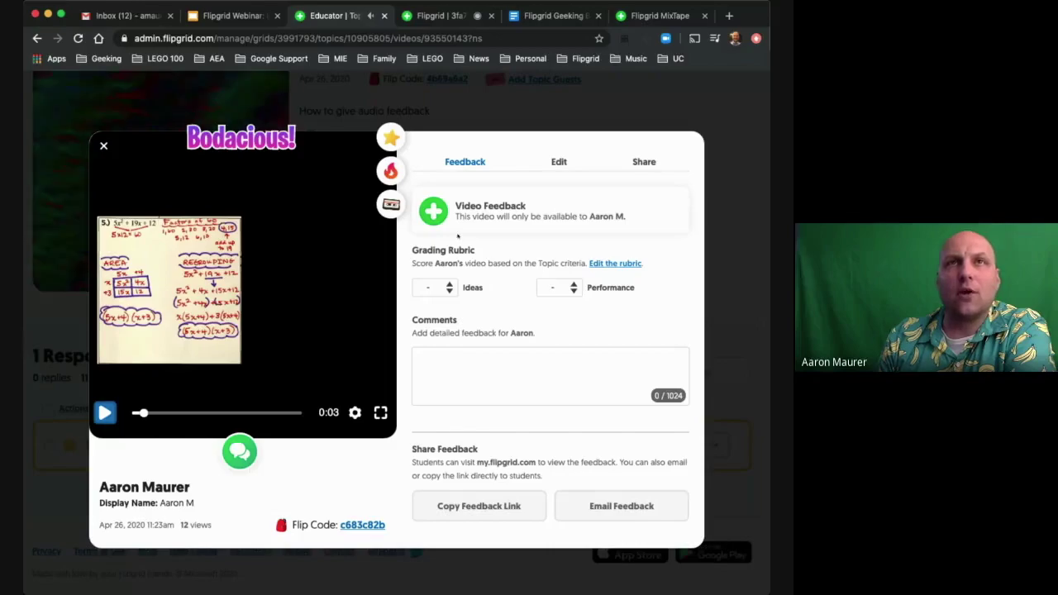
Enter the comment "Great job@" on the response, email the feedback to the student, and close the response
left_click(458, 360)
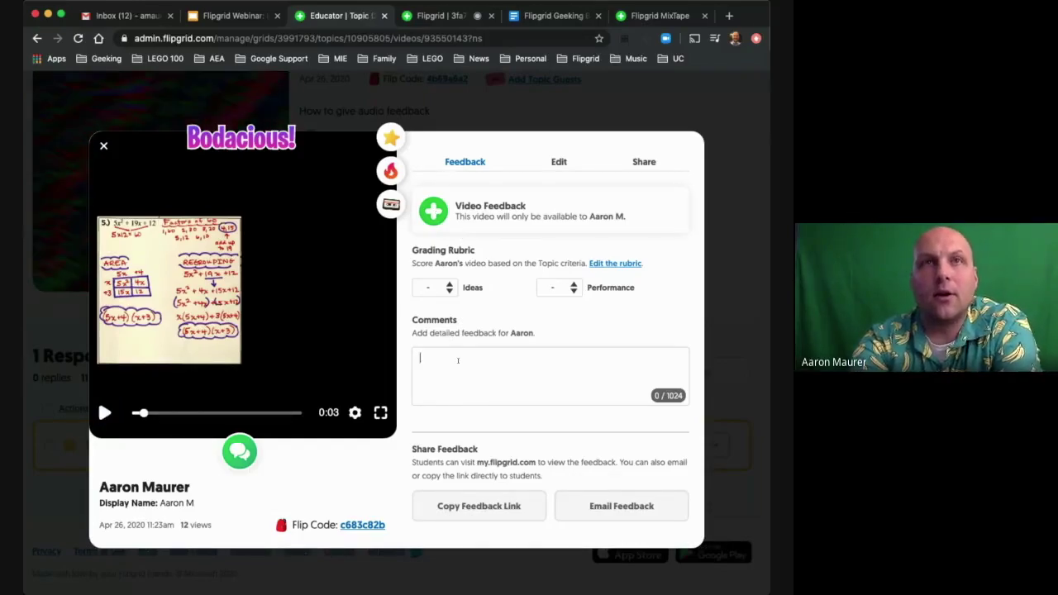
type("Great job@")
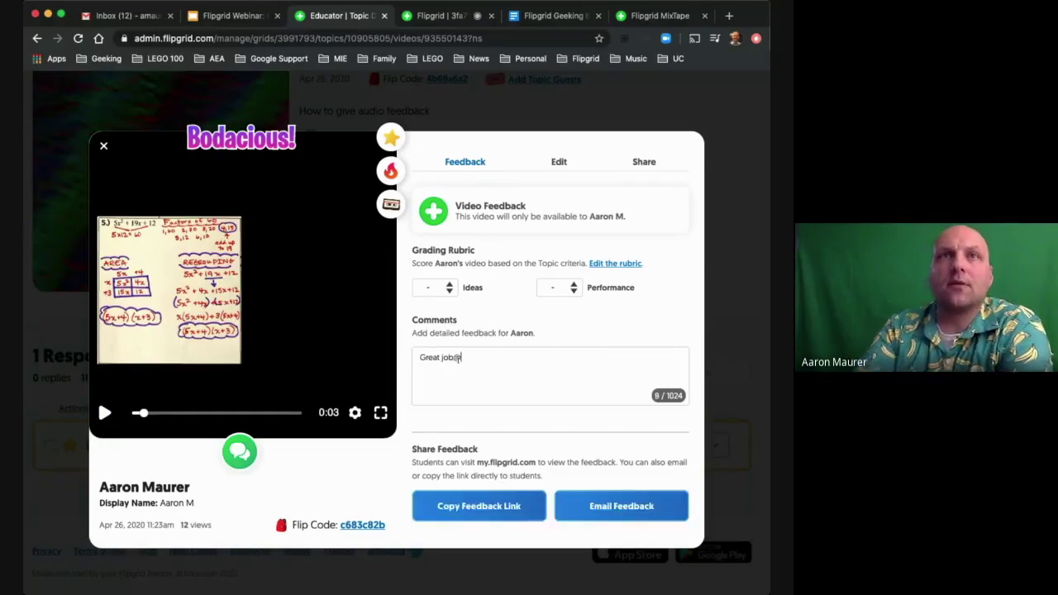
left_click(603, 507)
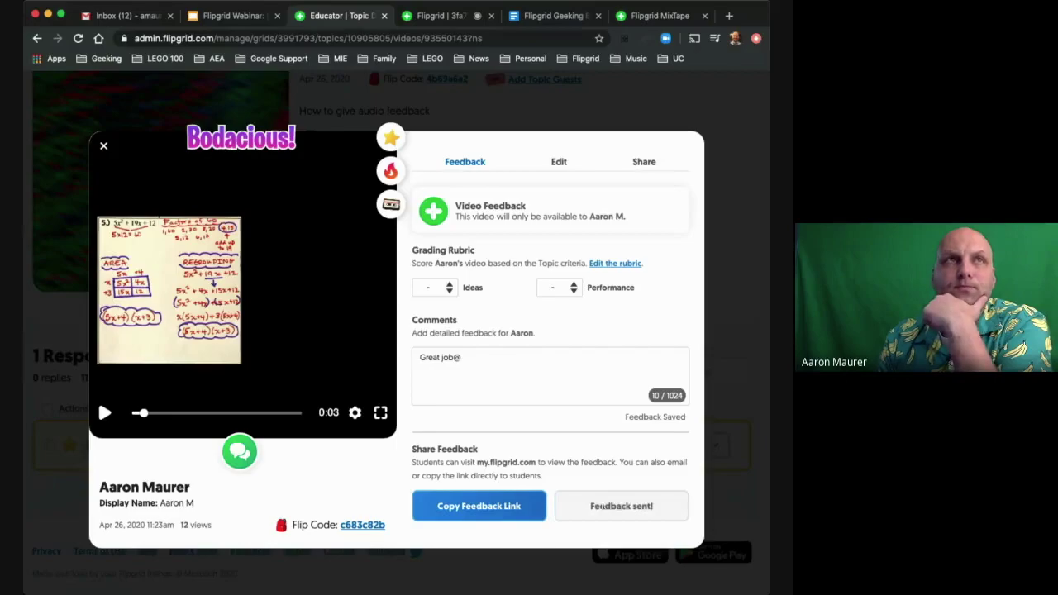
left_click(103, 146)
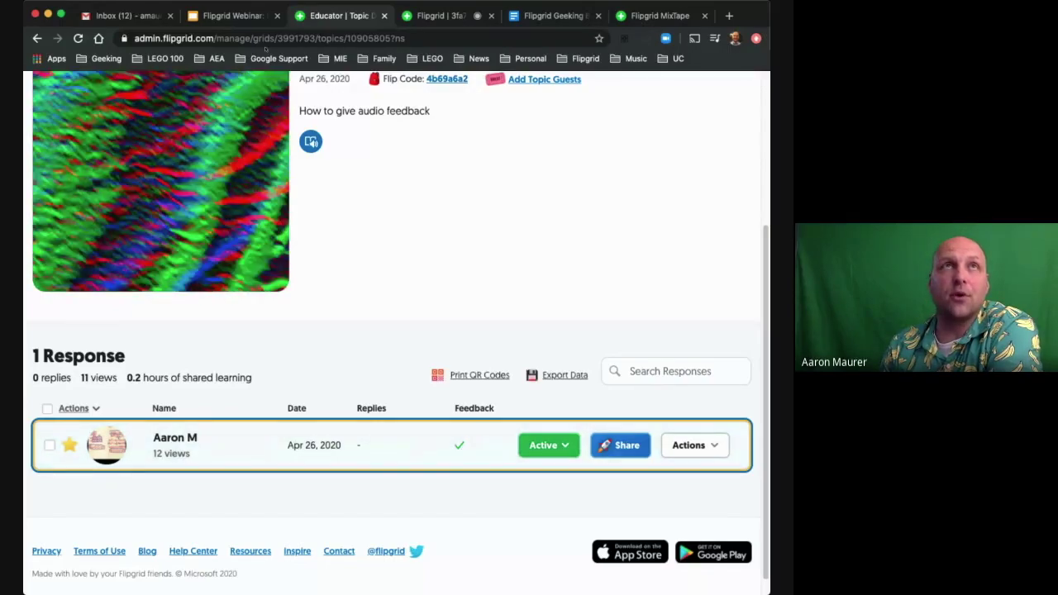
Return to the webinar agenda slide and expand the browser's extension icon area by narrowing the address bar
left_click(235, 15)
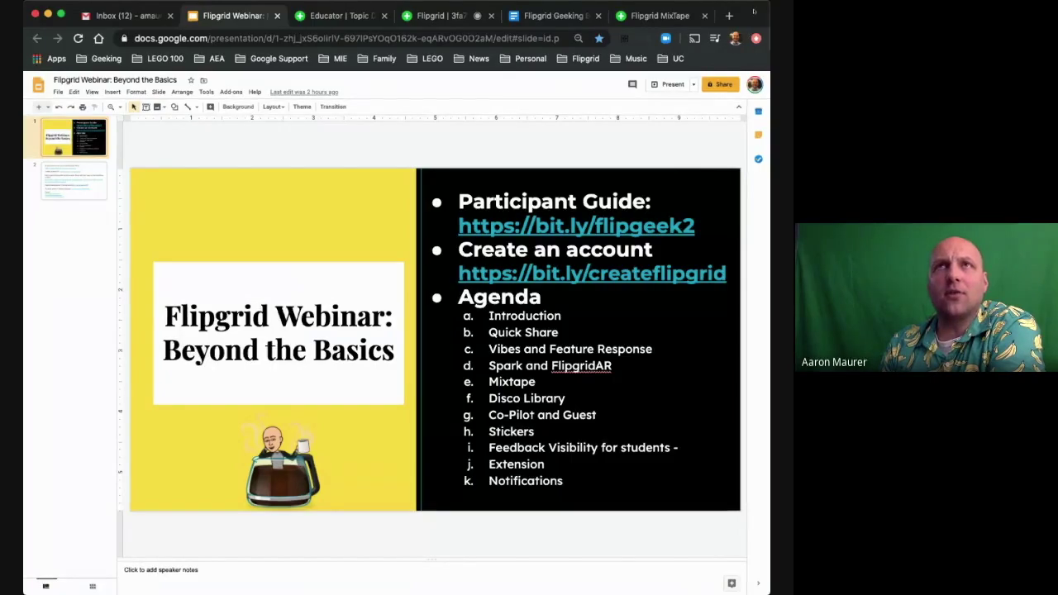
left_click_drag(645, 43, 384, 44)
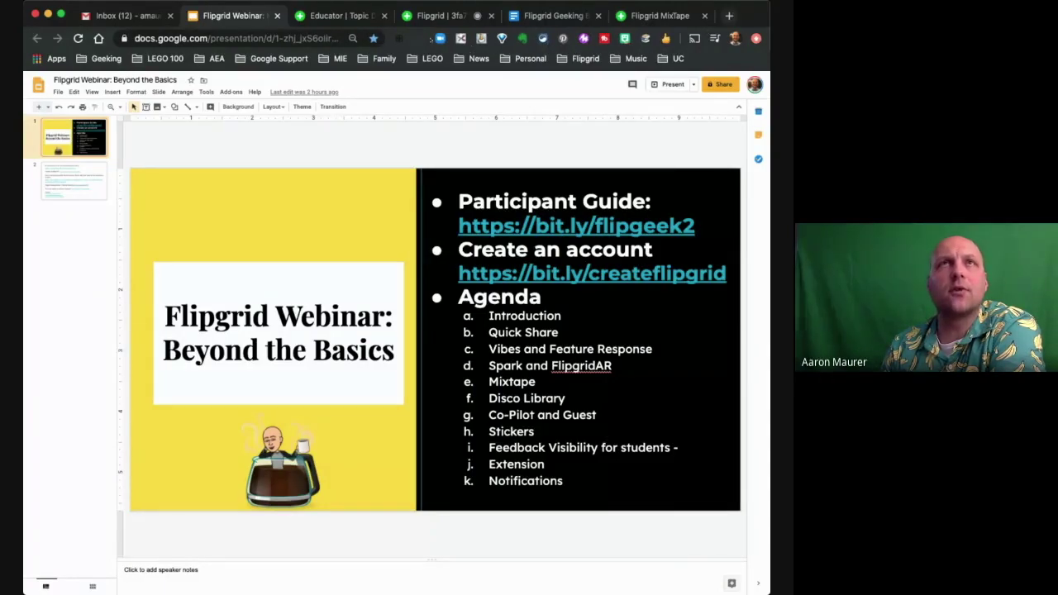
left_click_drag(365, 38, 290, 38)
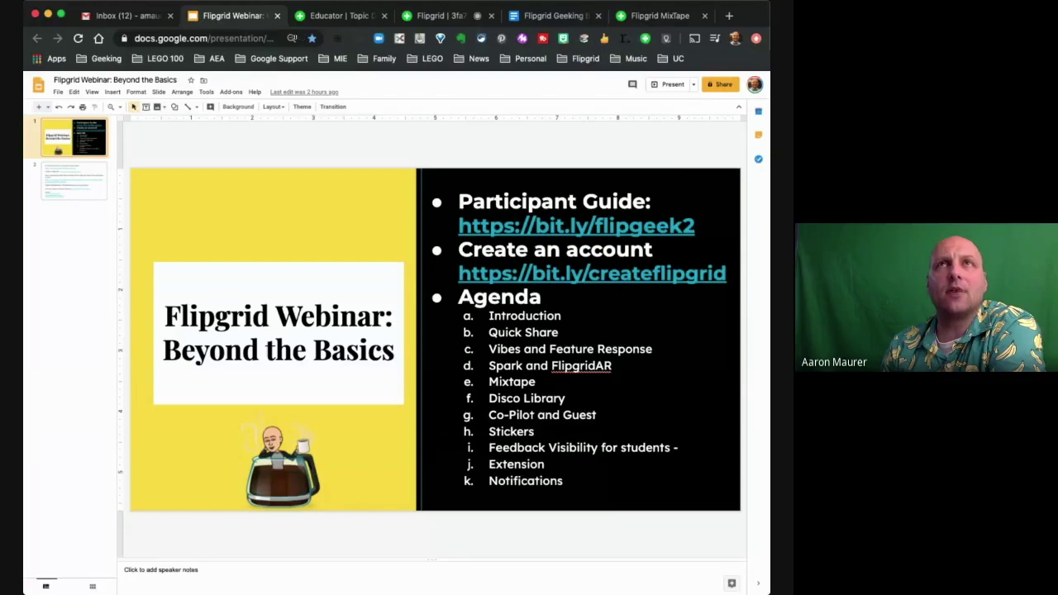
Open the Flipgrid Geeking PD grid at flipgrid.com/flipgeekpd in a new browser tab and expand its topic list
left_click(730, 16)
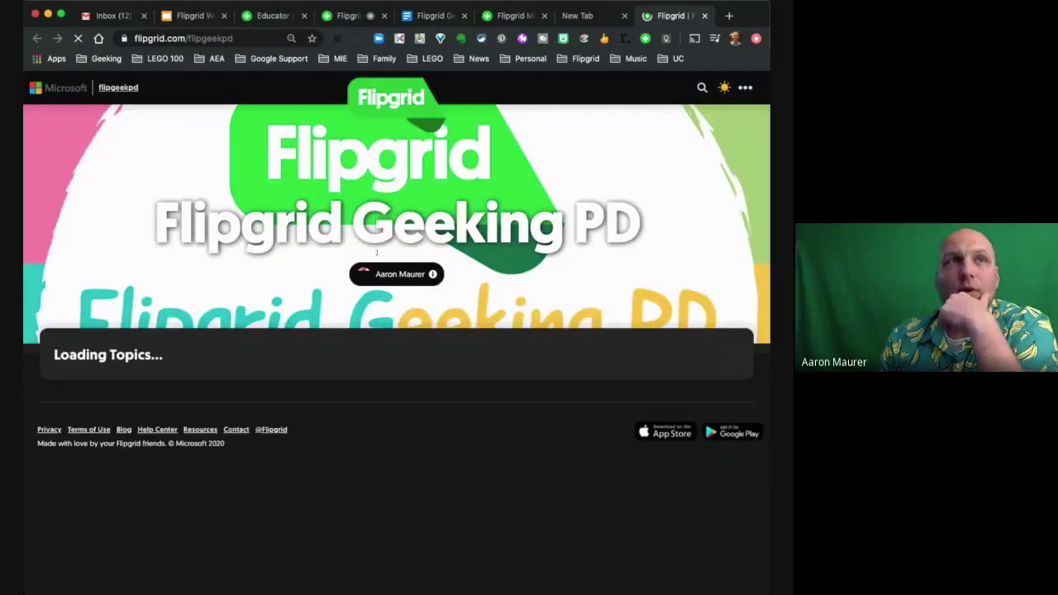
scroll(472, 344, "down", 5)
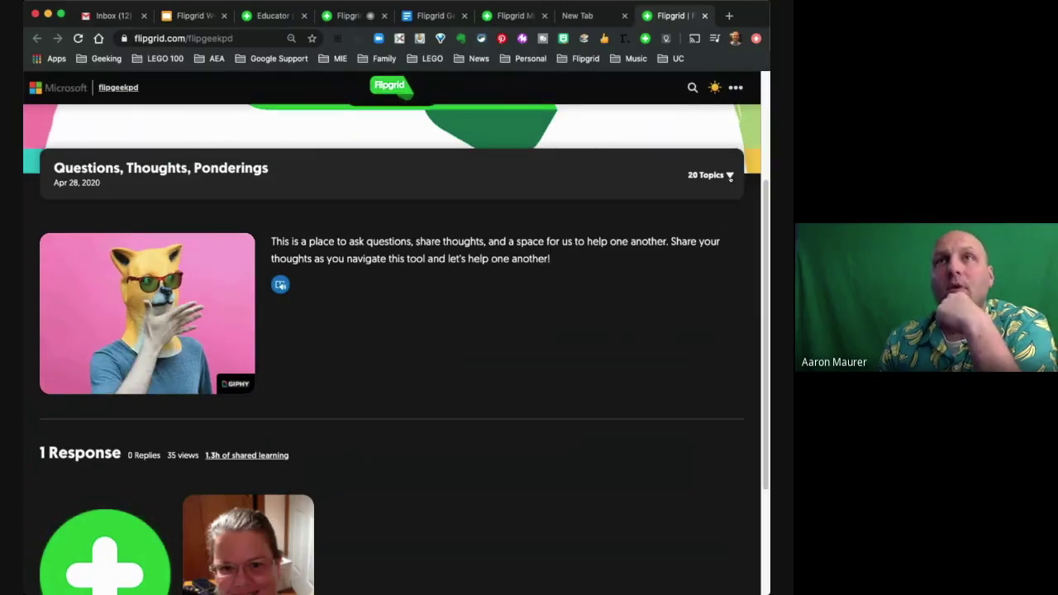
left_click(730, 175)
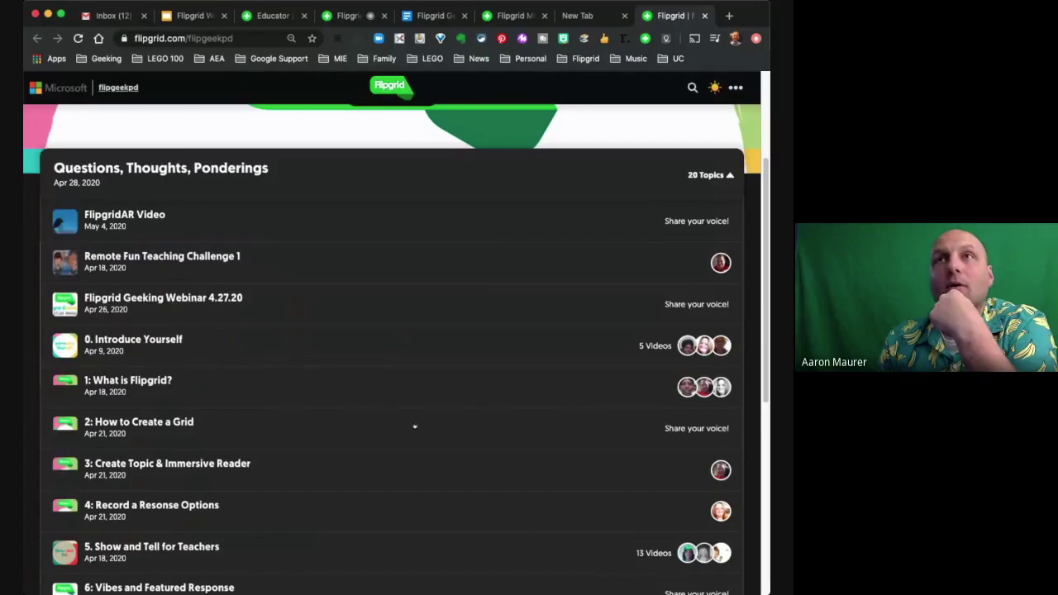
scroll(415, 427, "up", 3)
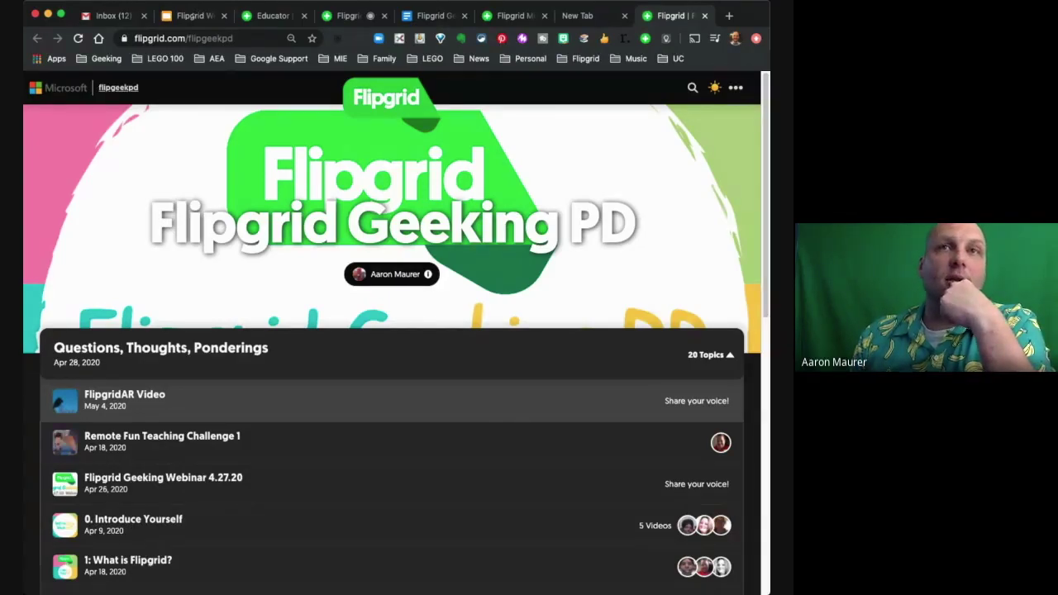
Check the webinar agenda slide, and close the Flipgrid Geeking PD tab and the blank new tab
key("super+2")
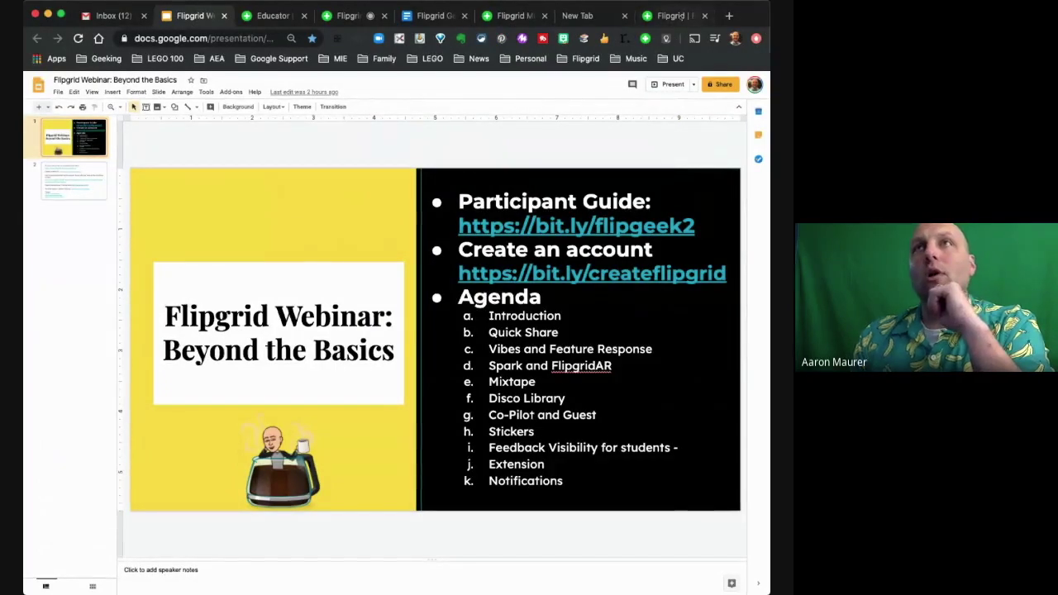
key("super+9")
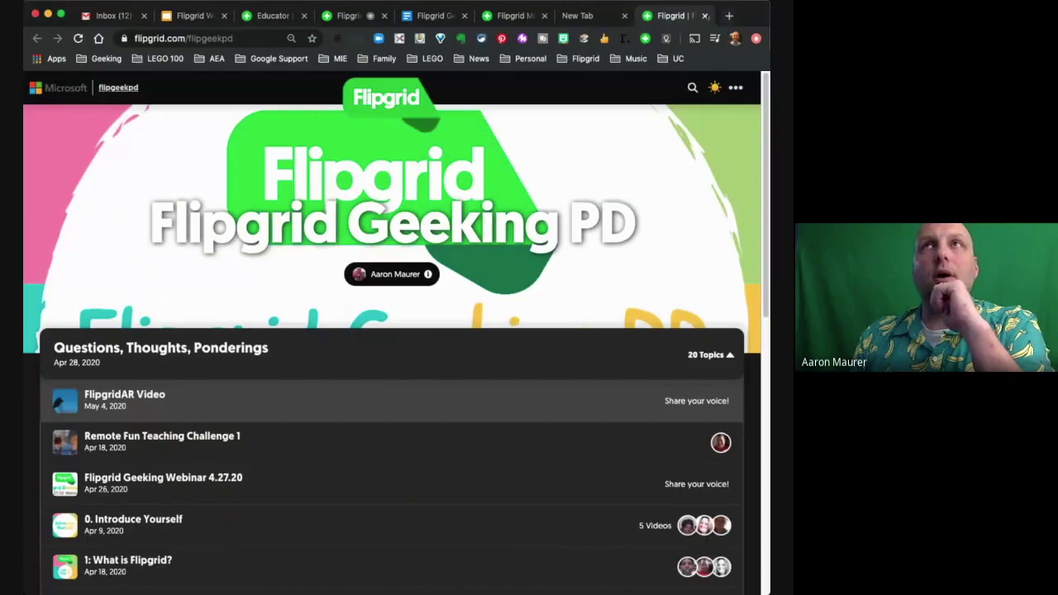
left_click(705, 15)
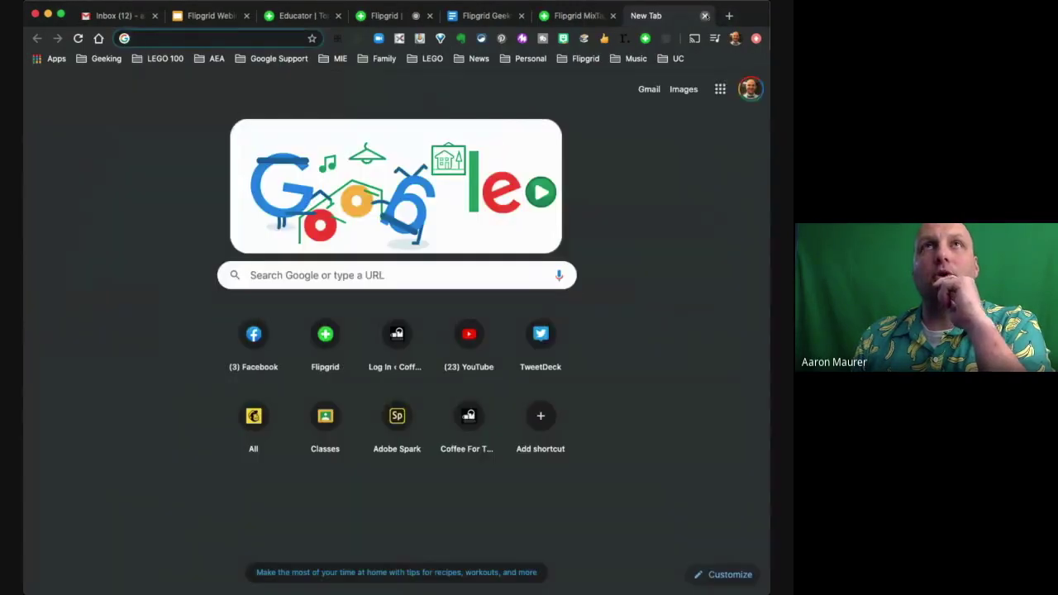
key("super+6")
left_click(705, 16)
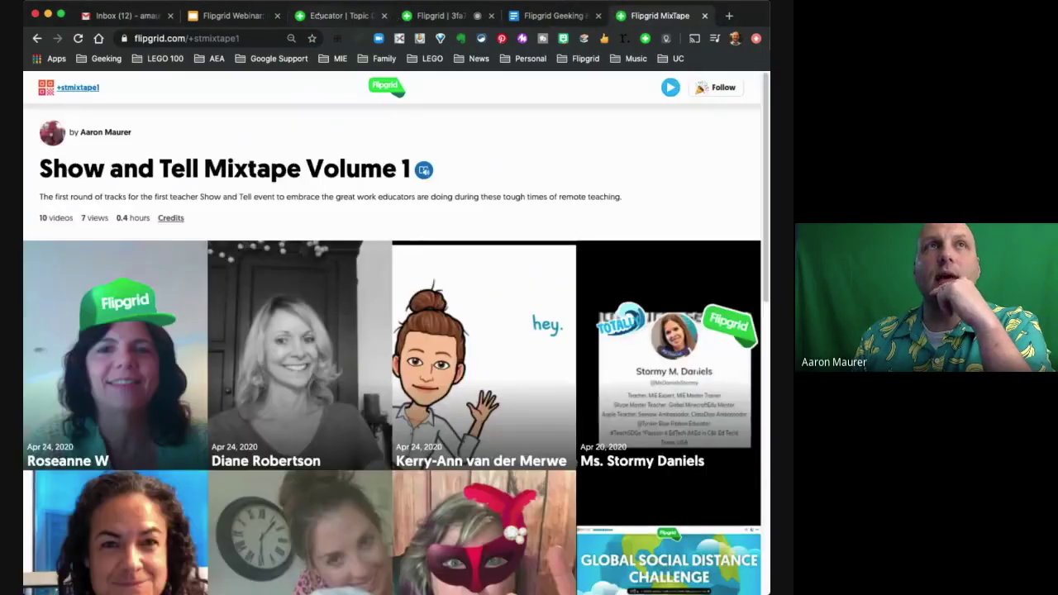
Switch to the Flipgrid educator tab and go back from the Audio Feedback topic to the Test Grid details
left_click(316, 16)
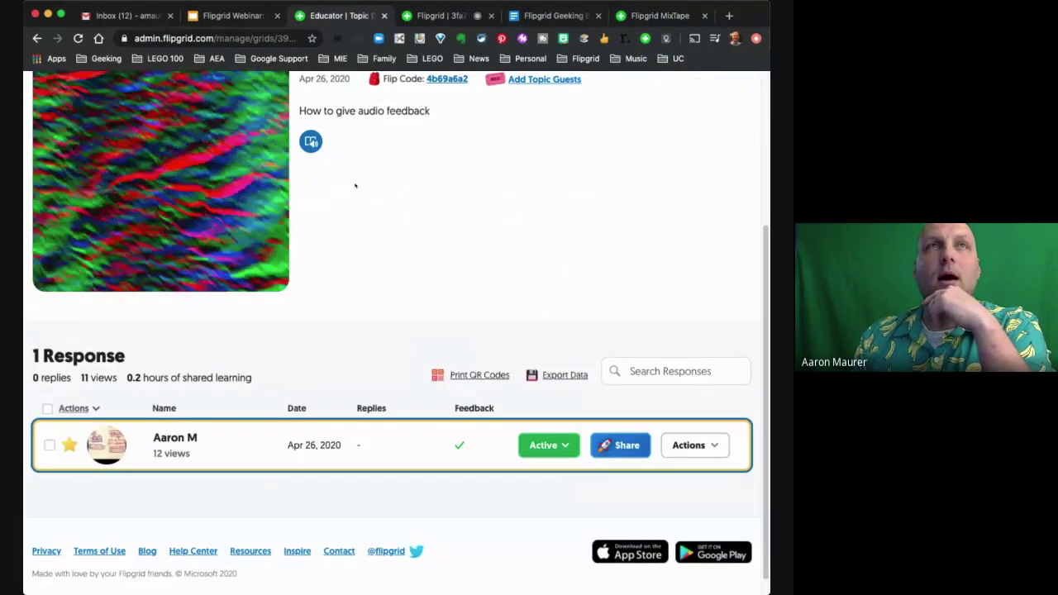
left_click(33, 38)
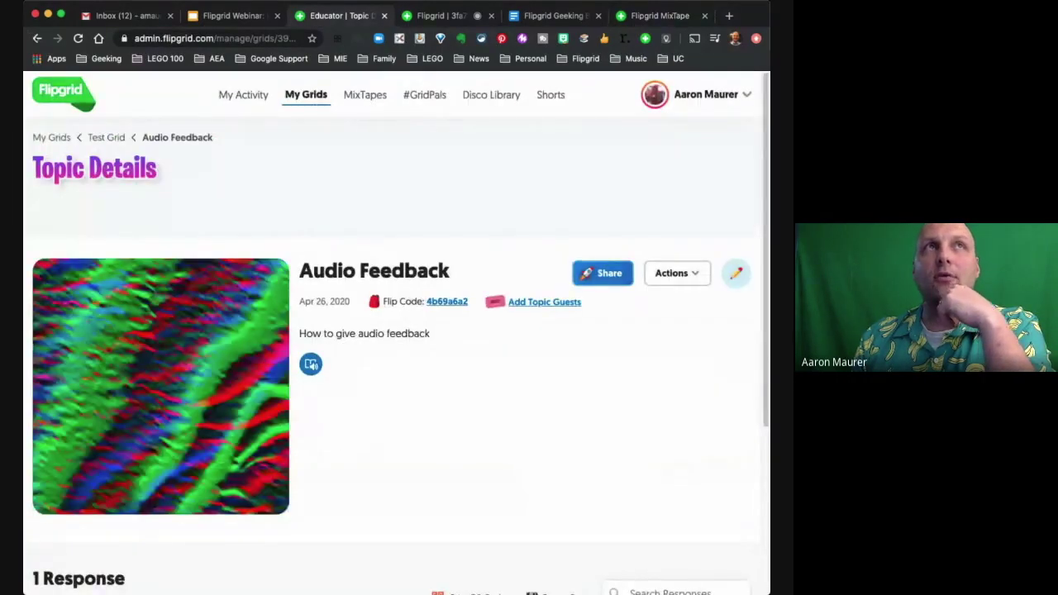
left_click(36, 38)
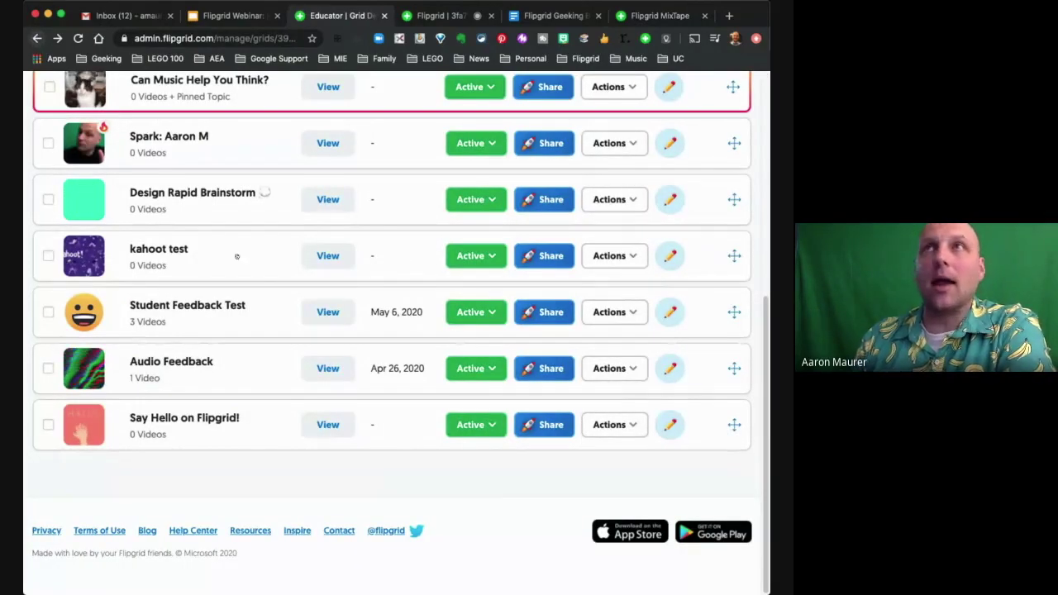
scroll(237, 256, "up", 5)
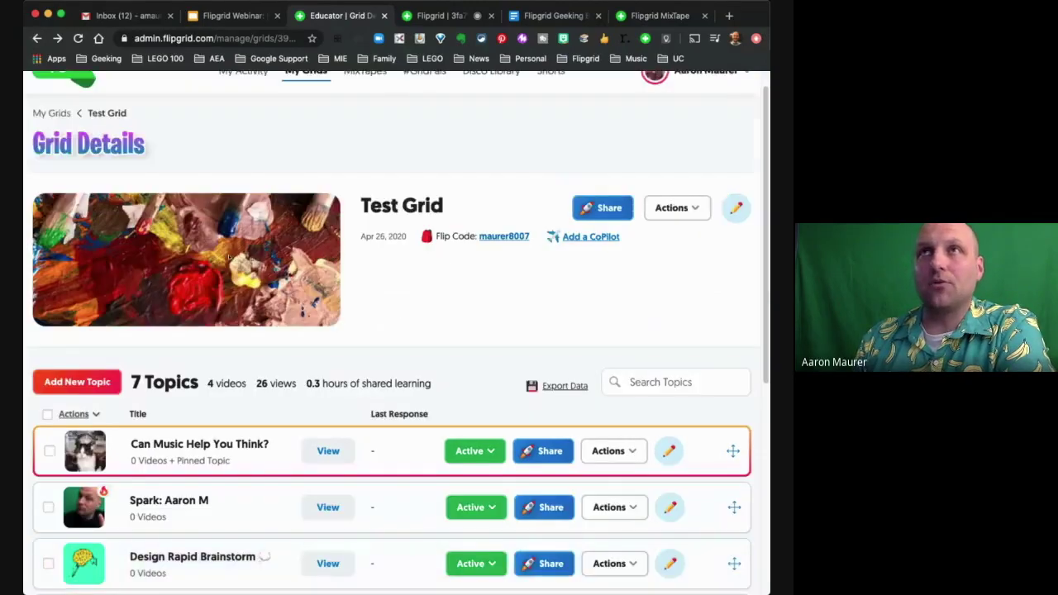
scroll(283, 327, "down", 2)
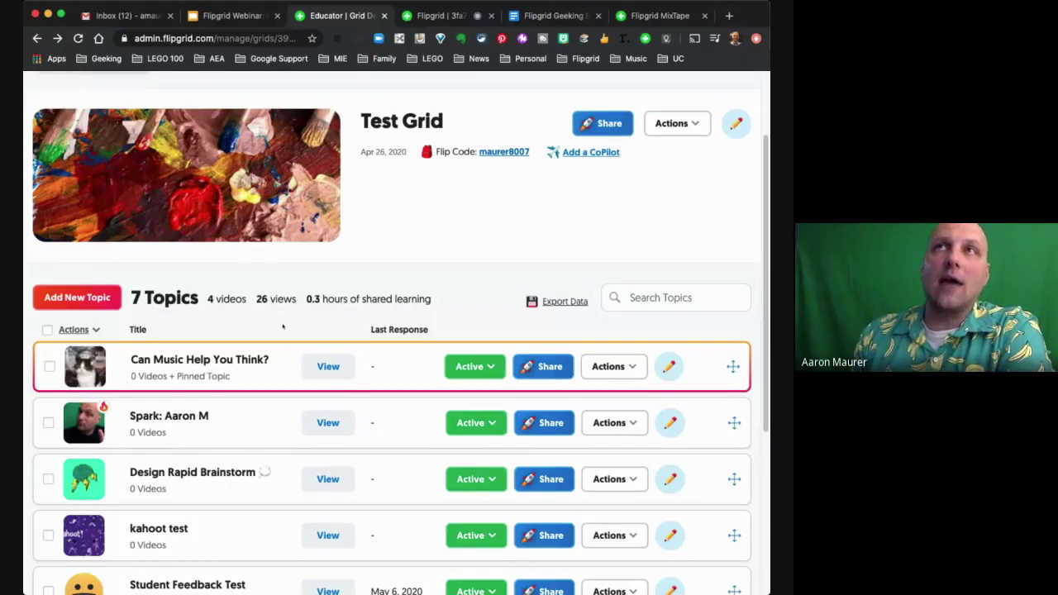
scroll(283, 327, "down", 1)
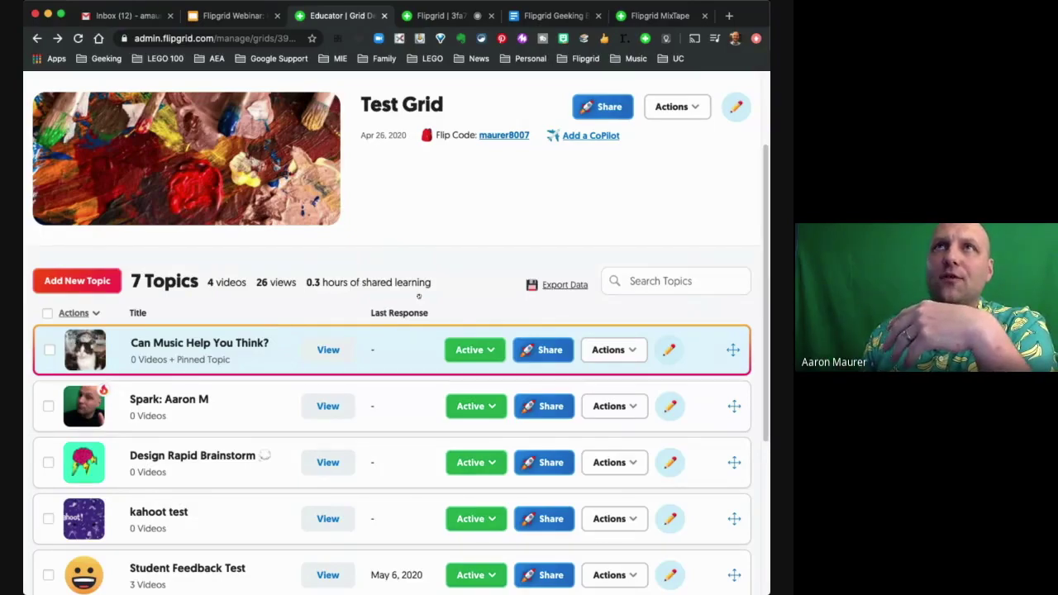
scroll(418, 296, "up", 3)
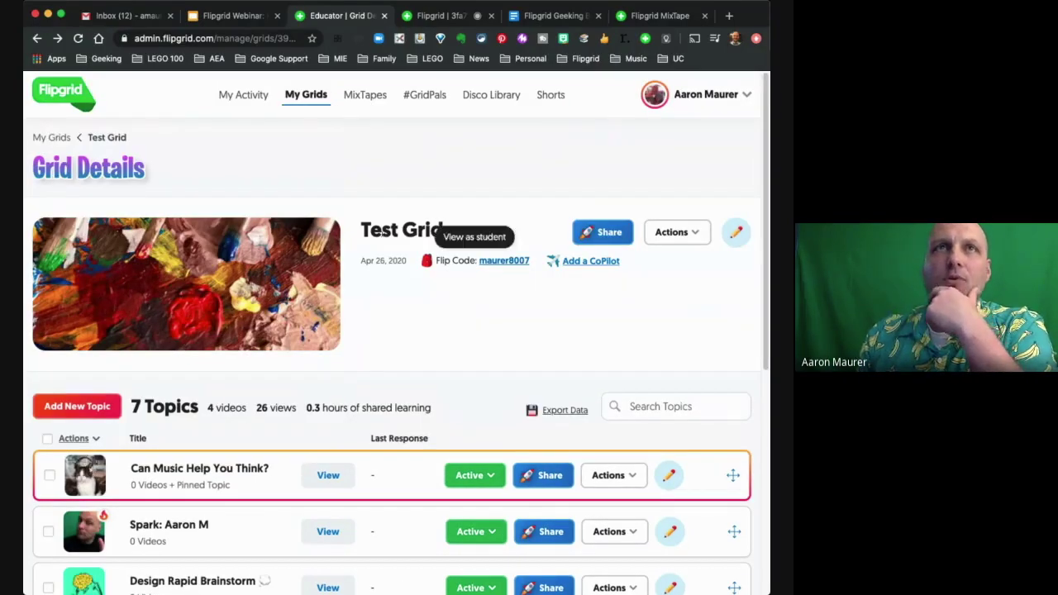
left_click(693, 234)
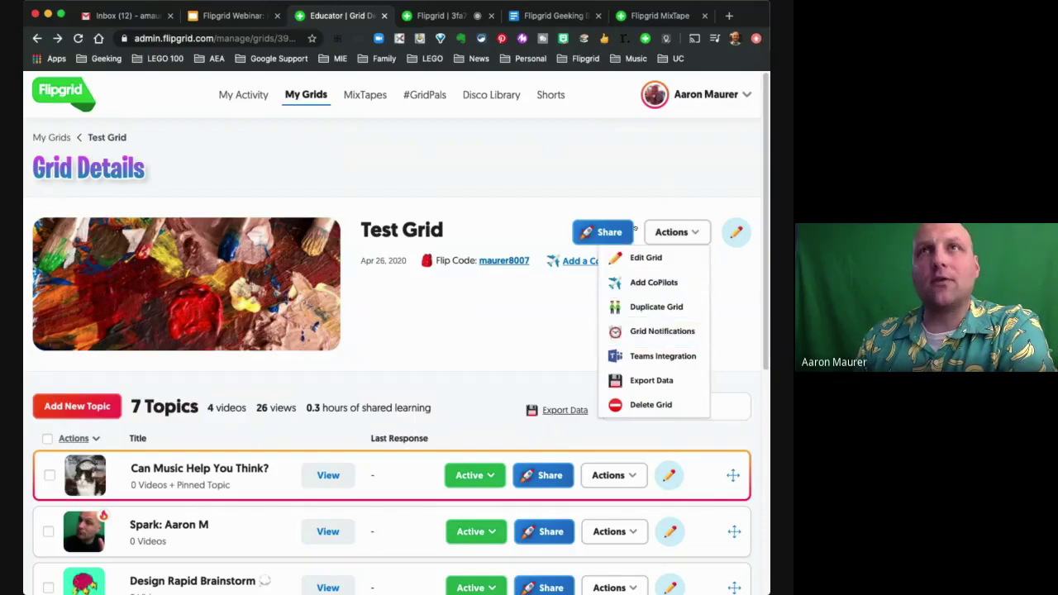
left_click(662, 331)
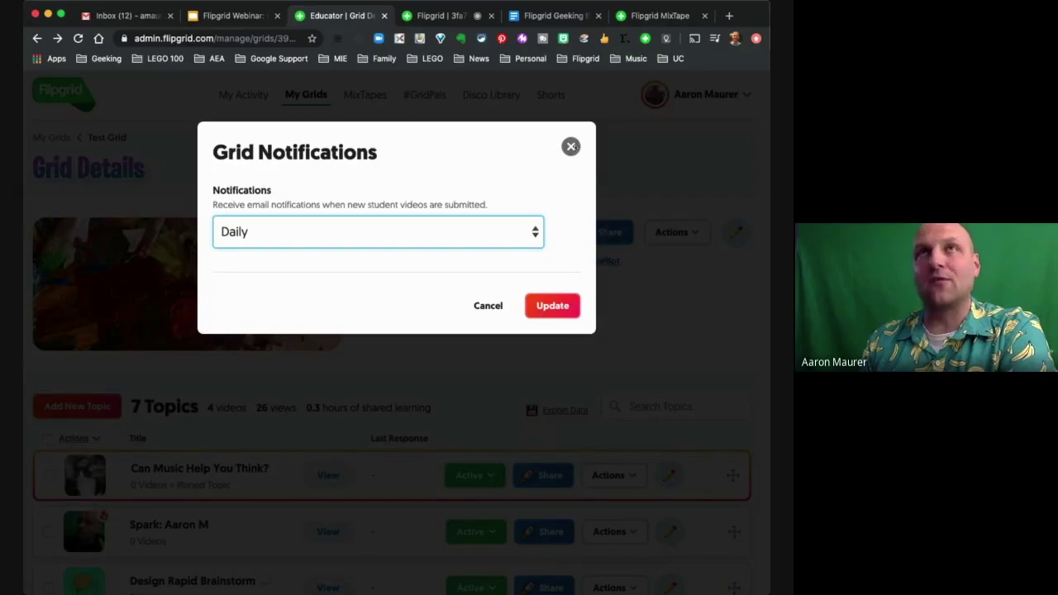
left_click(570, 146)
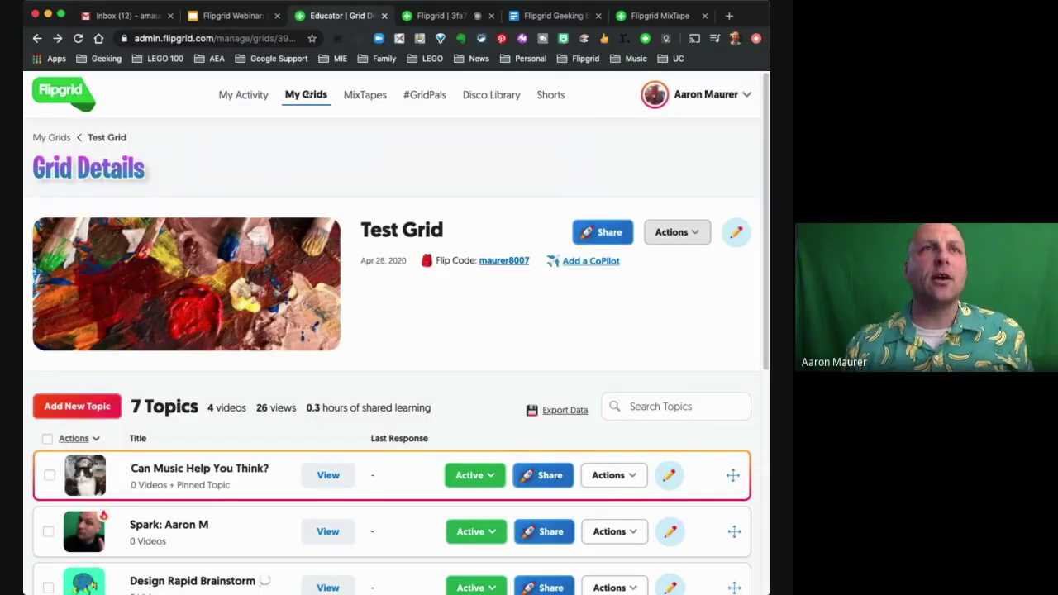
Open the My Grids overview and look through the list of grids
left_click(307, 95)
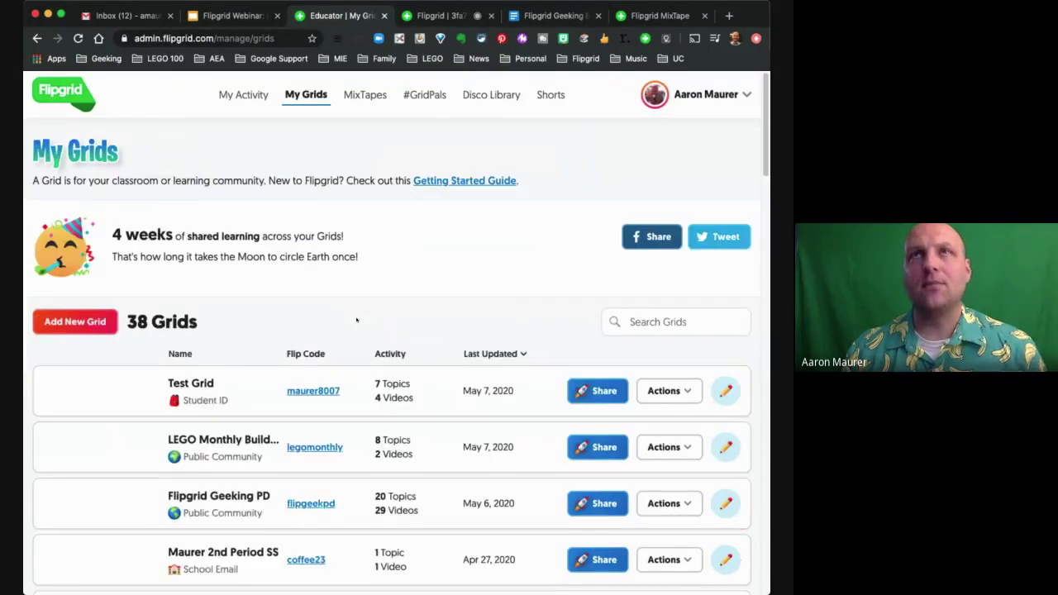
scroll(342, 342, "down", 1)
scroll(341, 342, "down", 2)
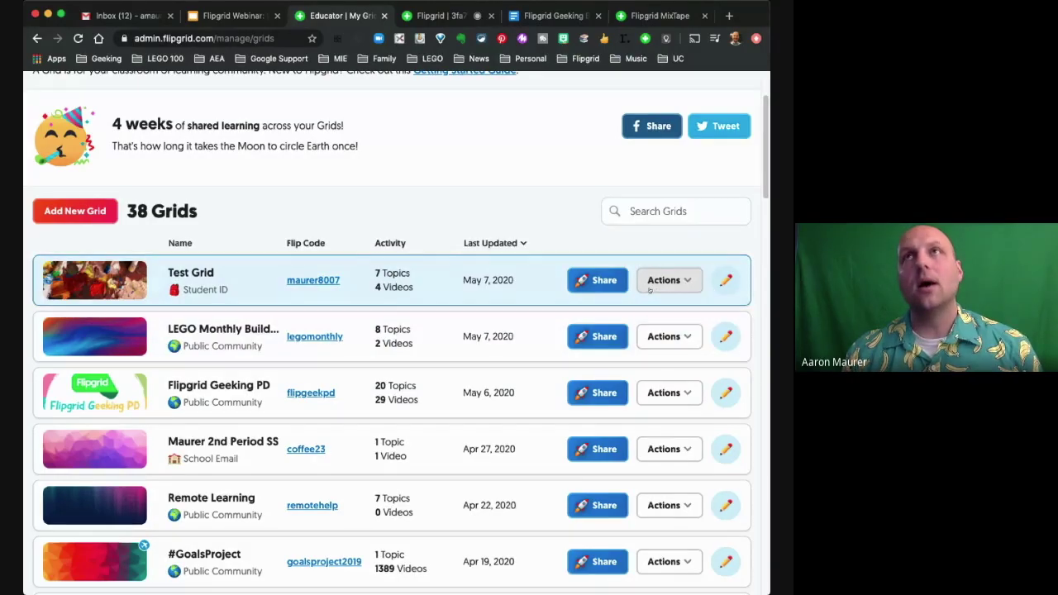
Check the agenda slide and the whiteboard recording, and close the Show and Tell Mixtape Volume 1 tab
left_click(226, 17)
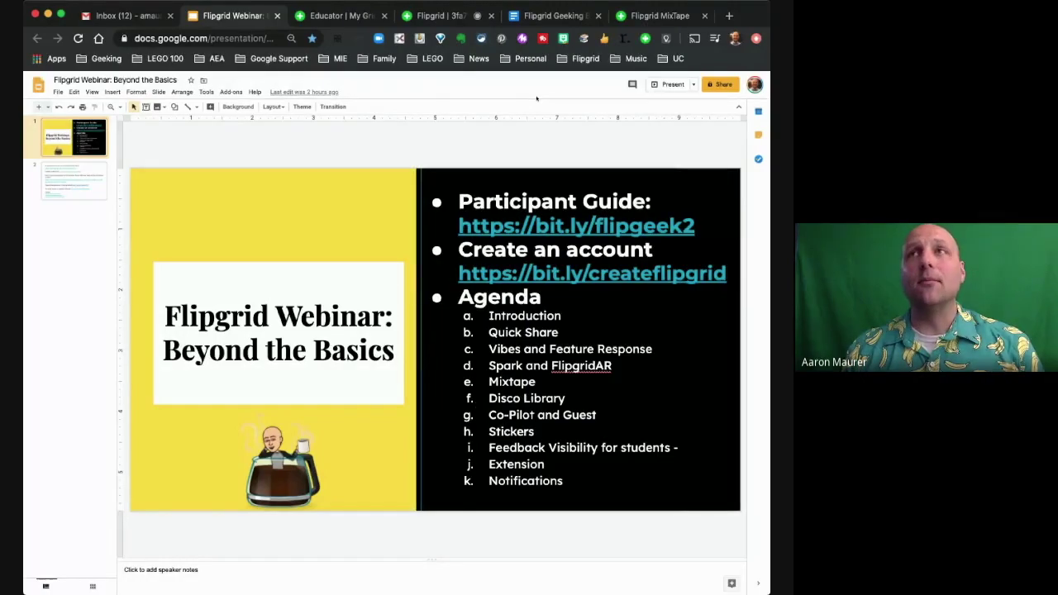
key("super+4")
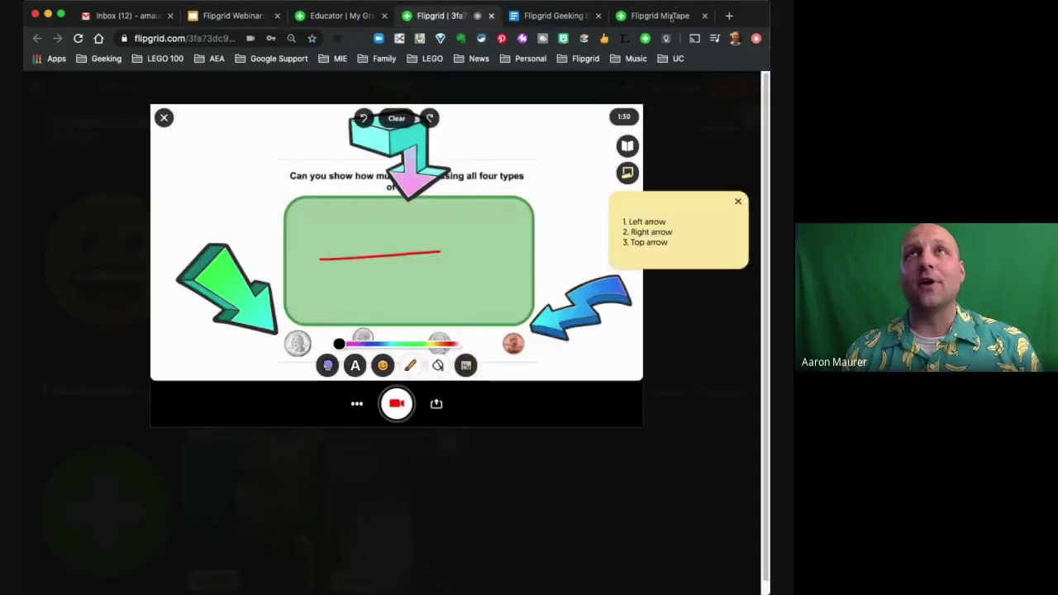
left_click(655, 16)
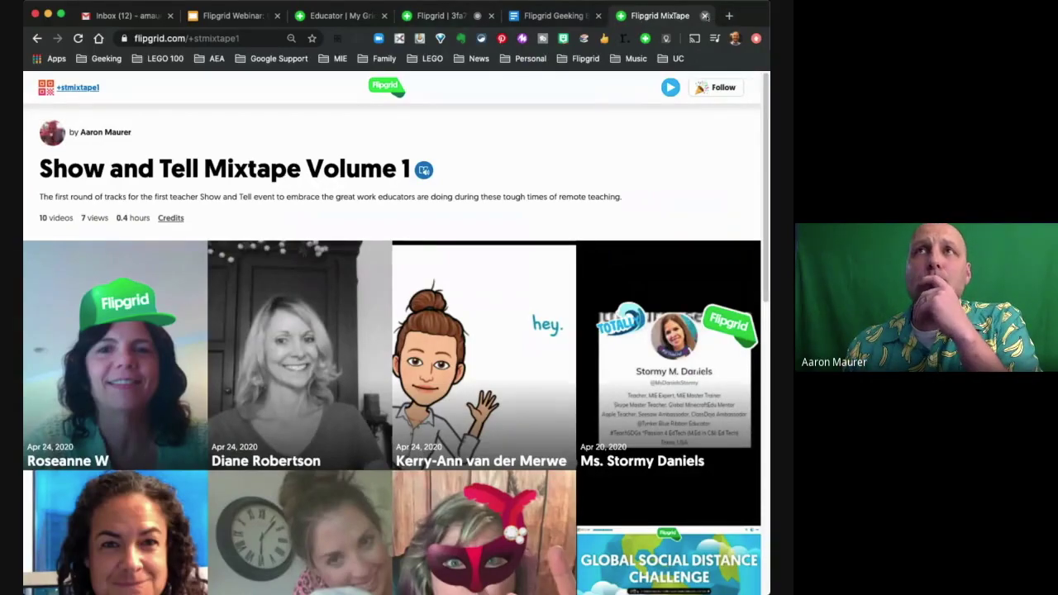
left_click(704, 16)
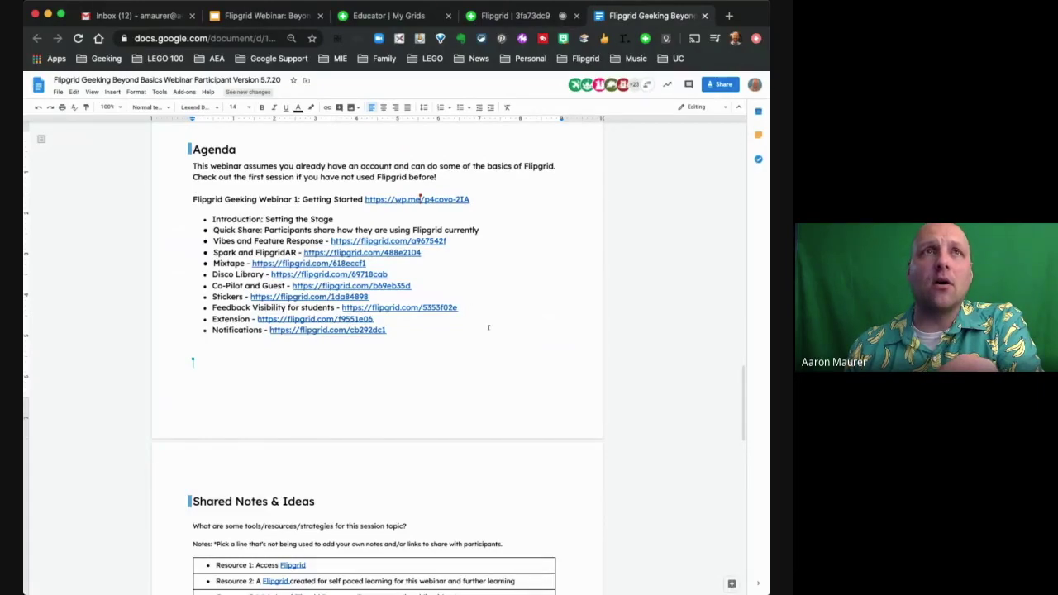
Find the Questions from Participants table in the participant guide, highlight its filled rows, and switch to another application
scroll(488, 327, "down", 10)
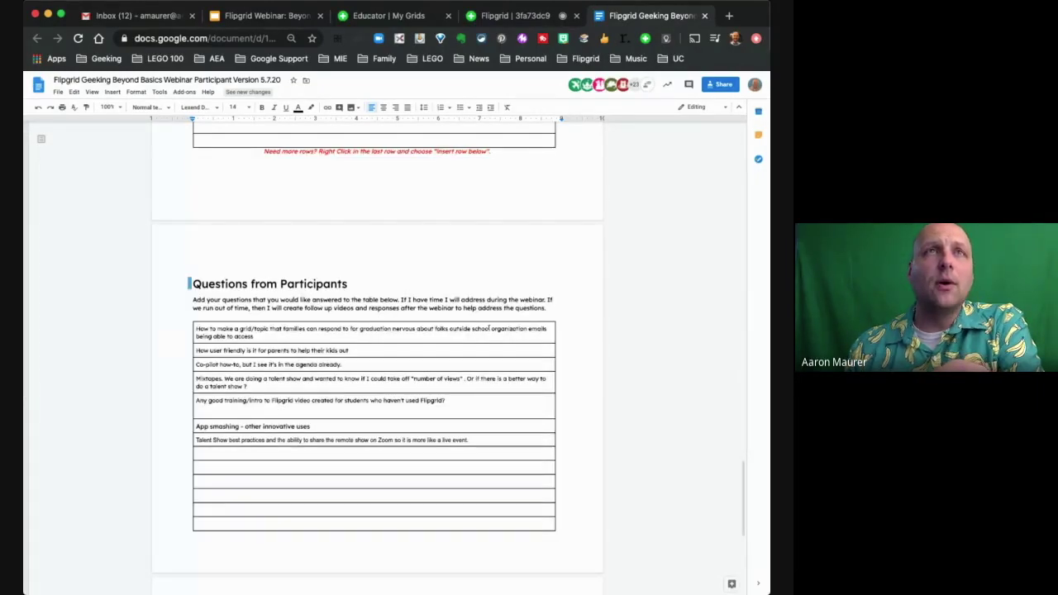
scroll(492, 332, "down", 1)
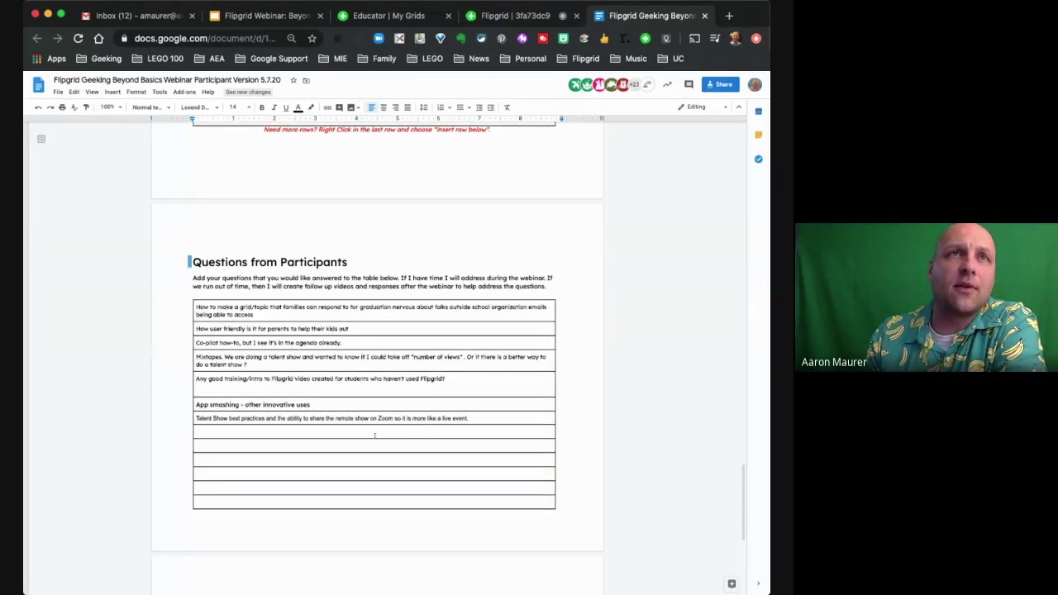
left_click(446, 431)
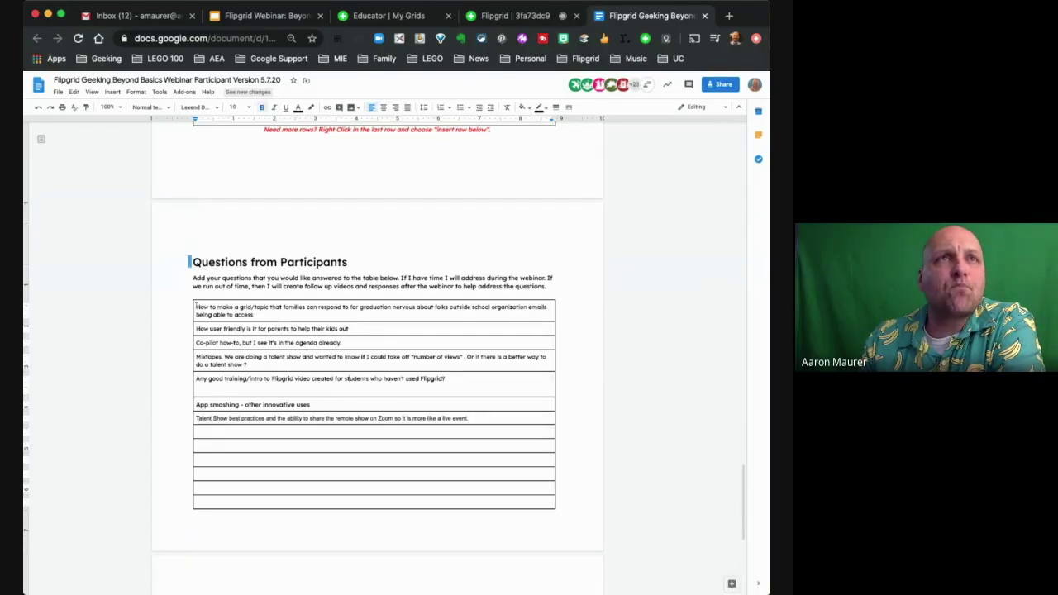
left_click_drag(196, 307, 494, 411)
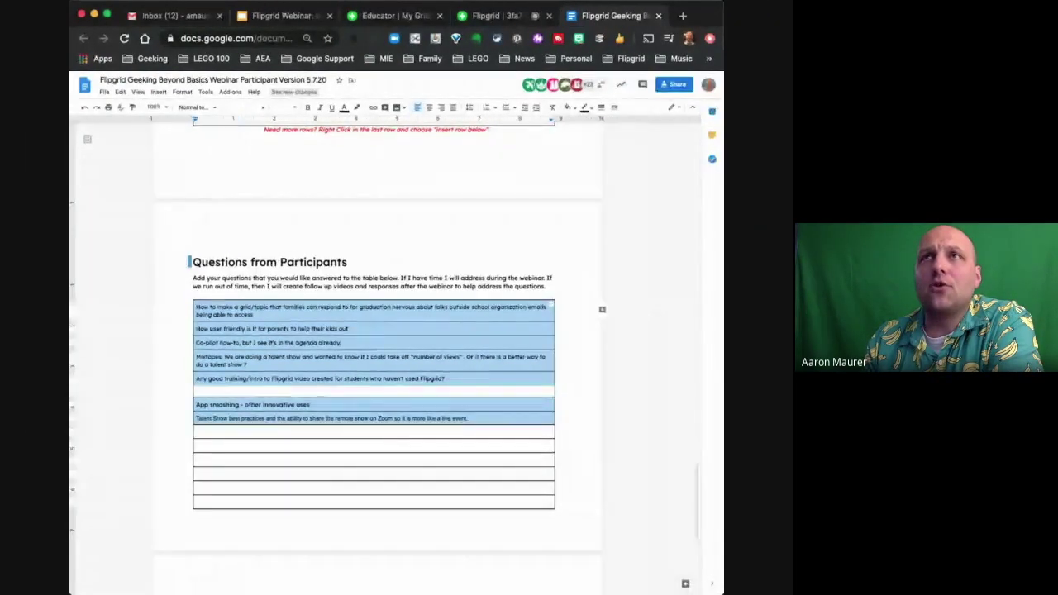
key("super+Tab")
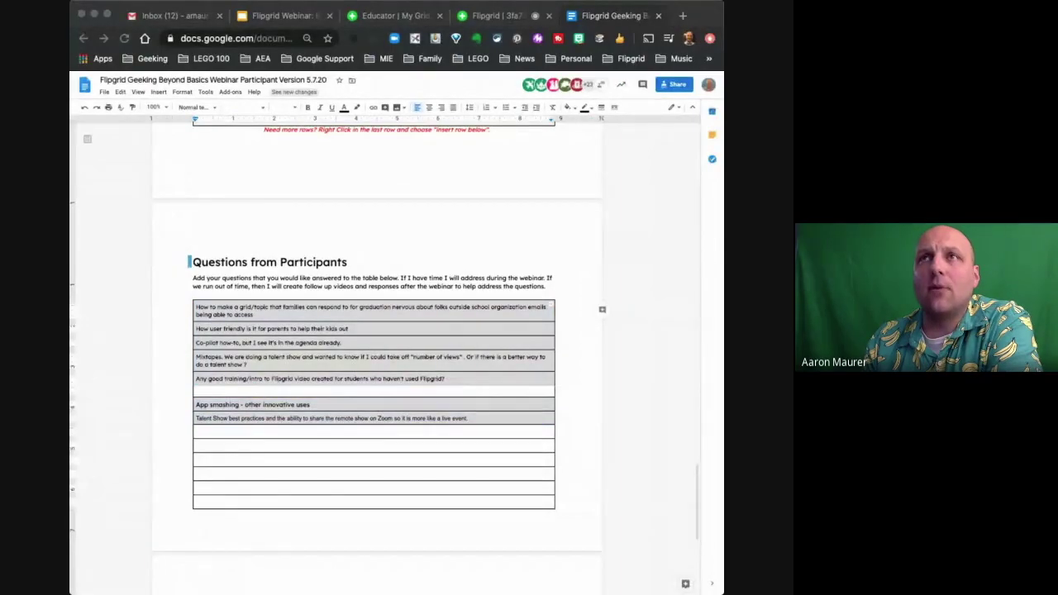